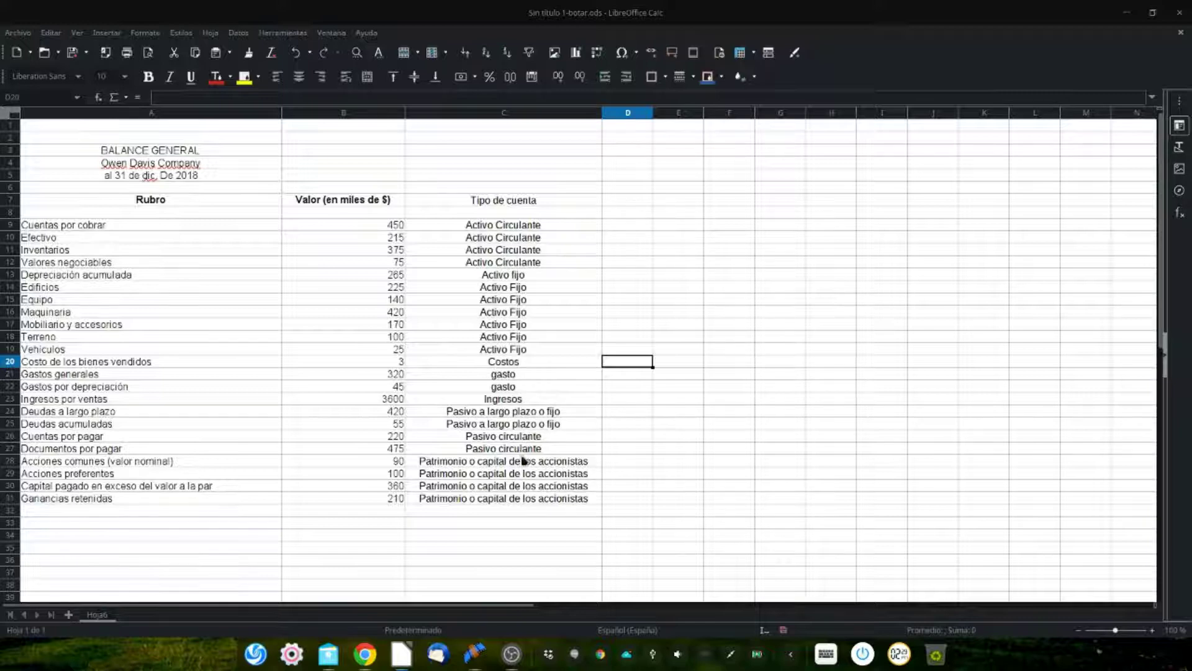
- Highlight the Costos, gasto and Ingresos account types in C20:C23 with a yellow background
left_click_drag(522, 362, 540, 398)
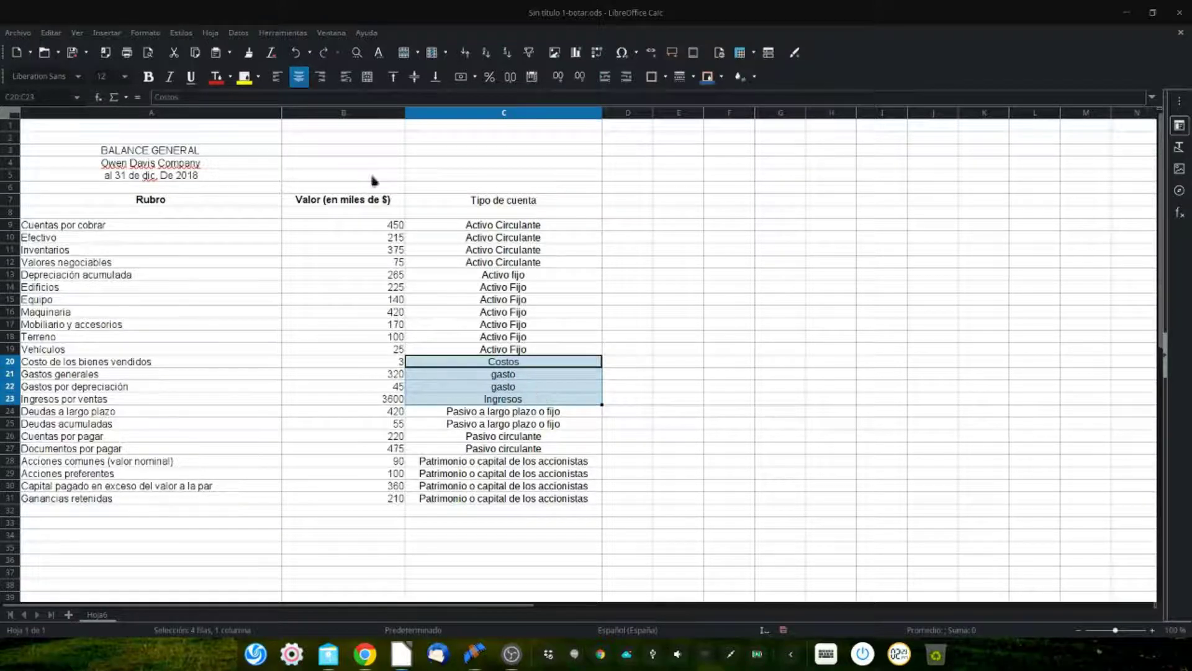
left_click(245, 79)
left_click(722, 380)
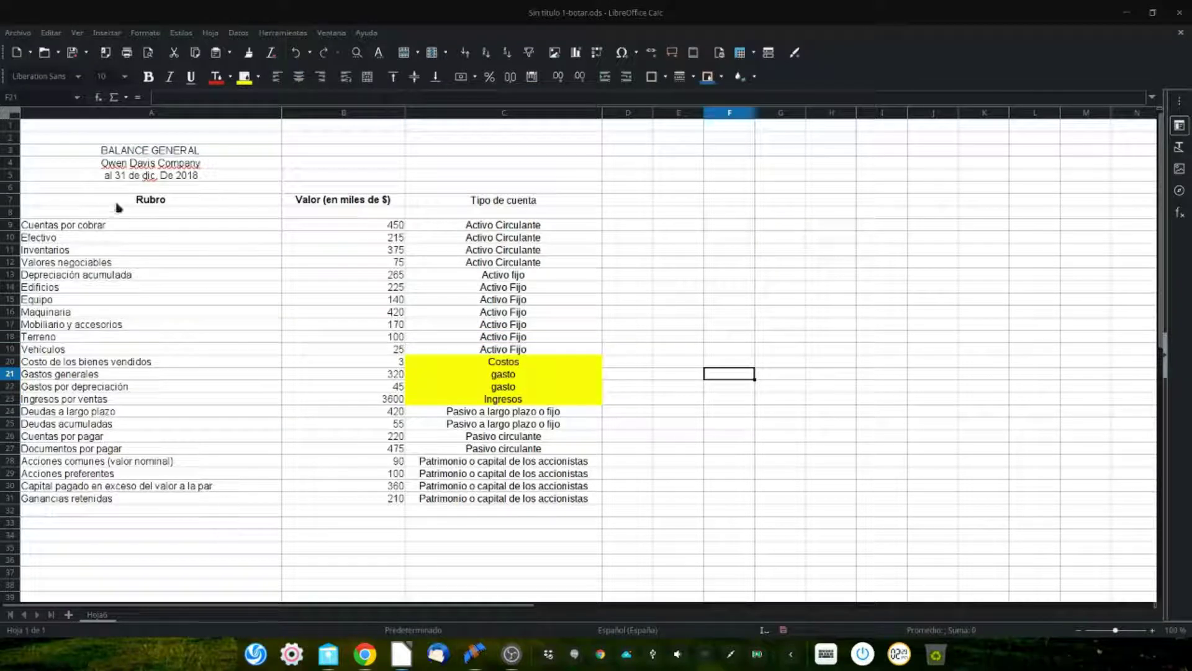
- Add a new sheet after Hoja6 and name it "Balance general"
left_click(68, 614)
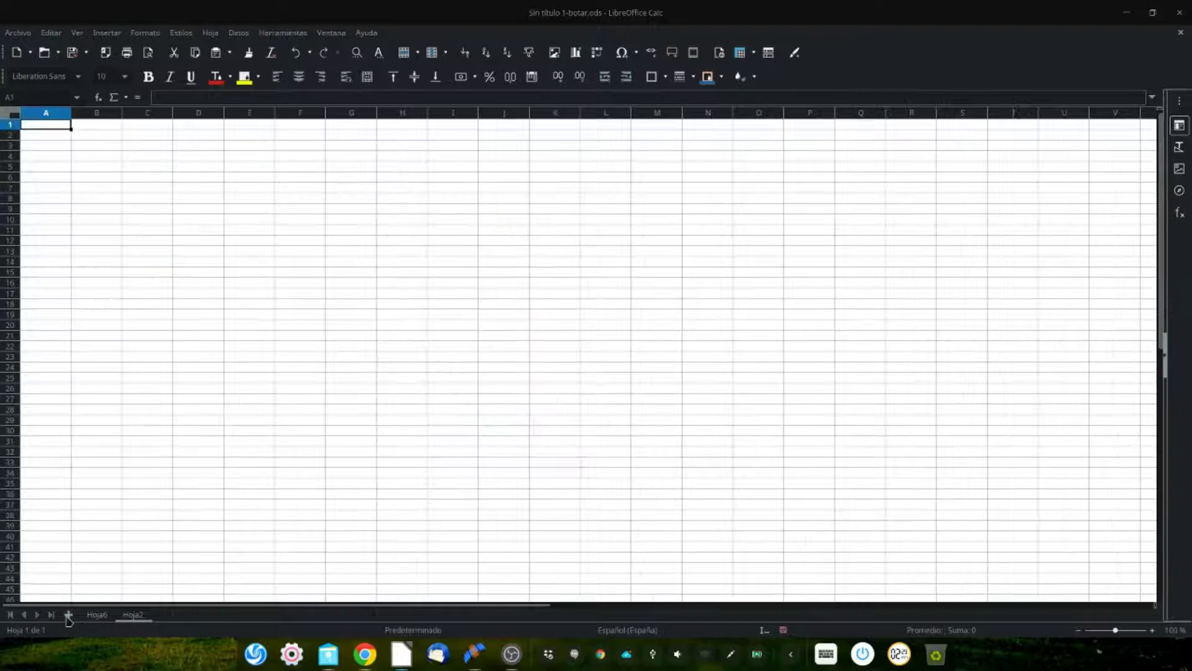
double_click(129, 621)
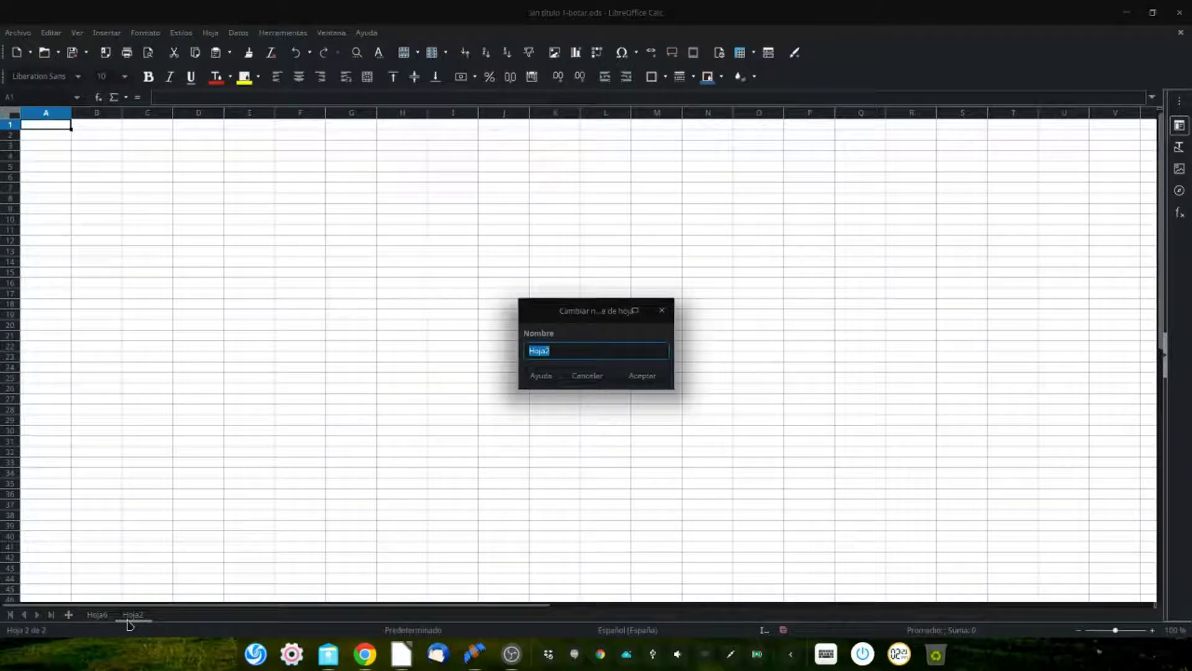
type("Re")
type("lance gene")
type("ral")
key("Return")
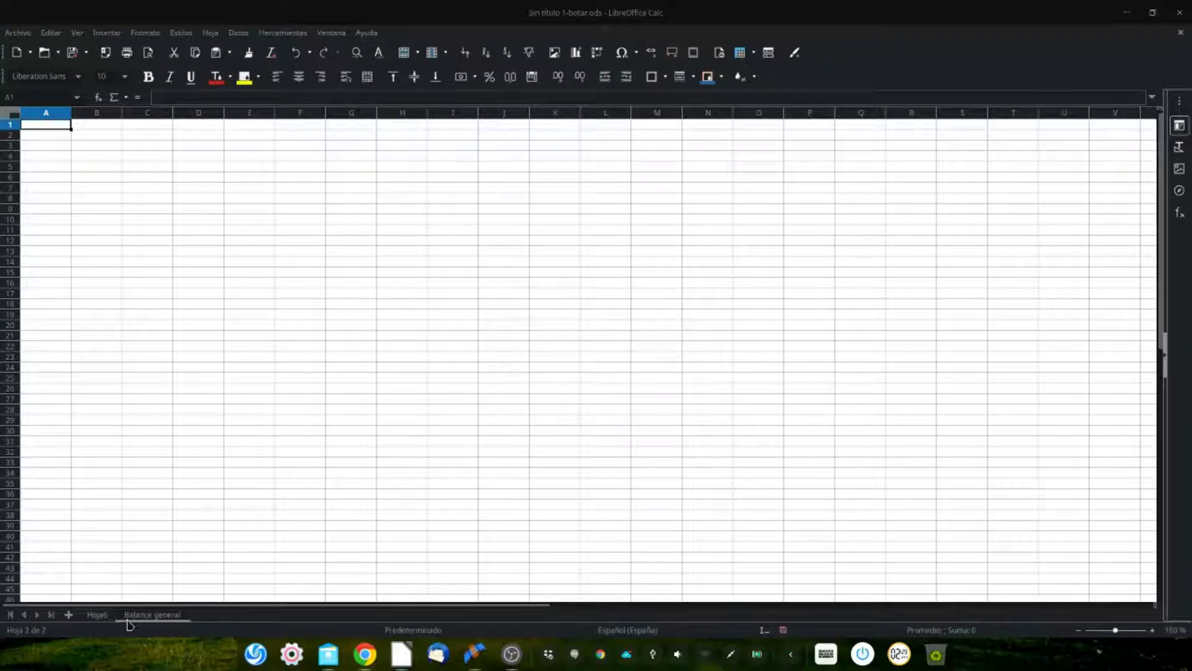
- Copy the three title lines in A3:A5 of Hoja6 to A2 of the Balance general sheet and widen column A to fit them
left_click(94, 616)
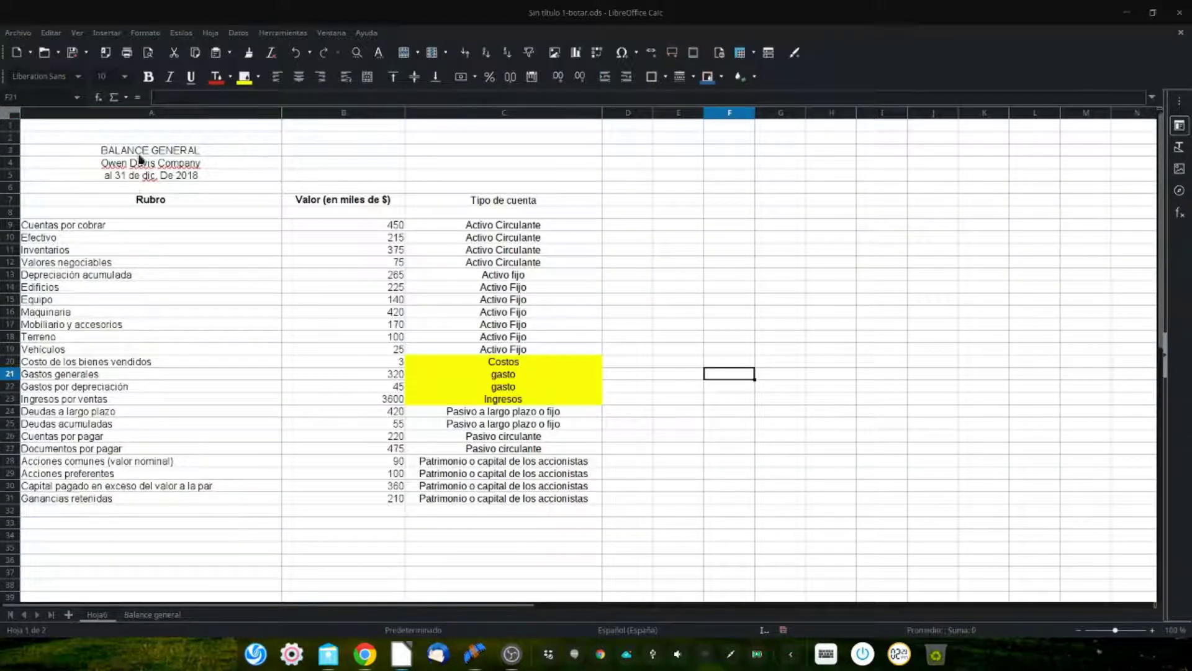
left_click_drag(138, 153, 163, 179)
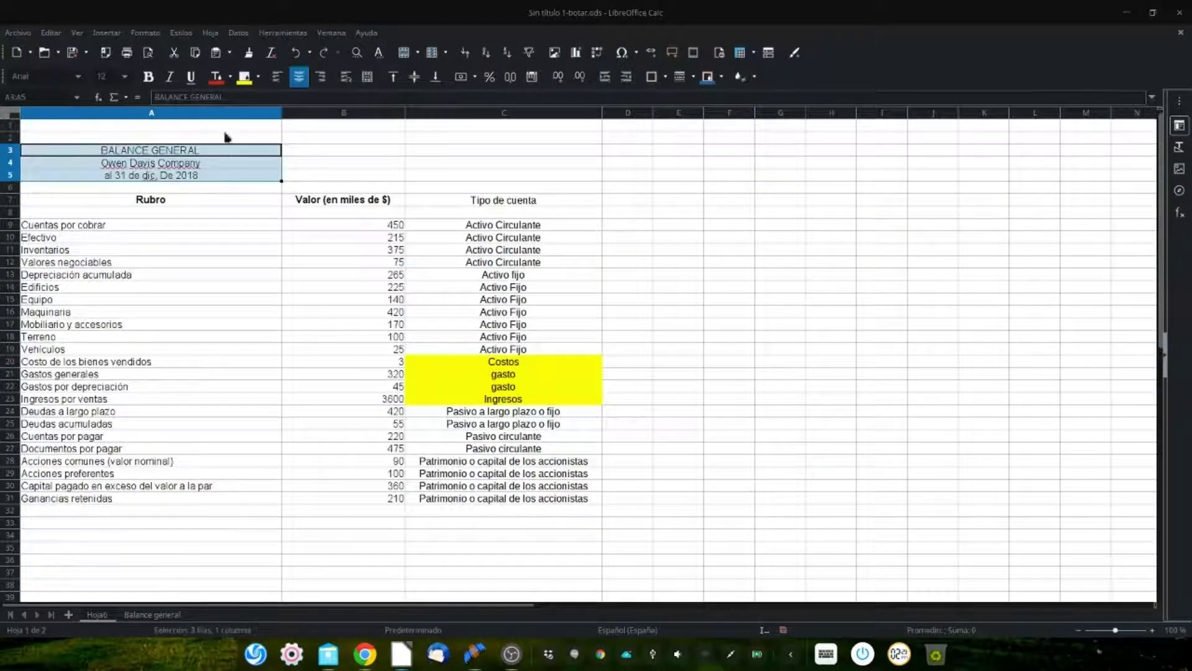
left_click(196, 55)
left_click(173, 617)
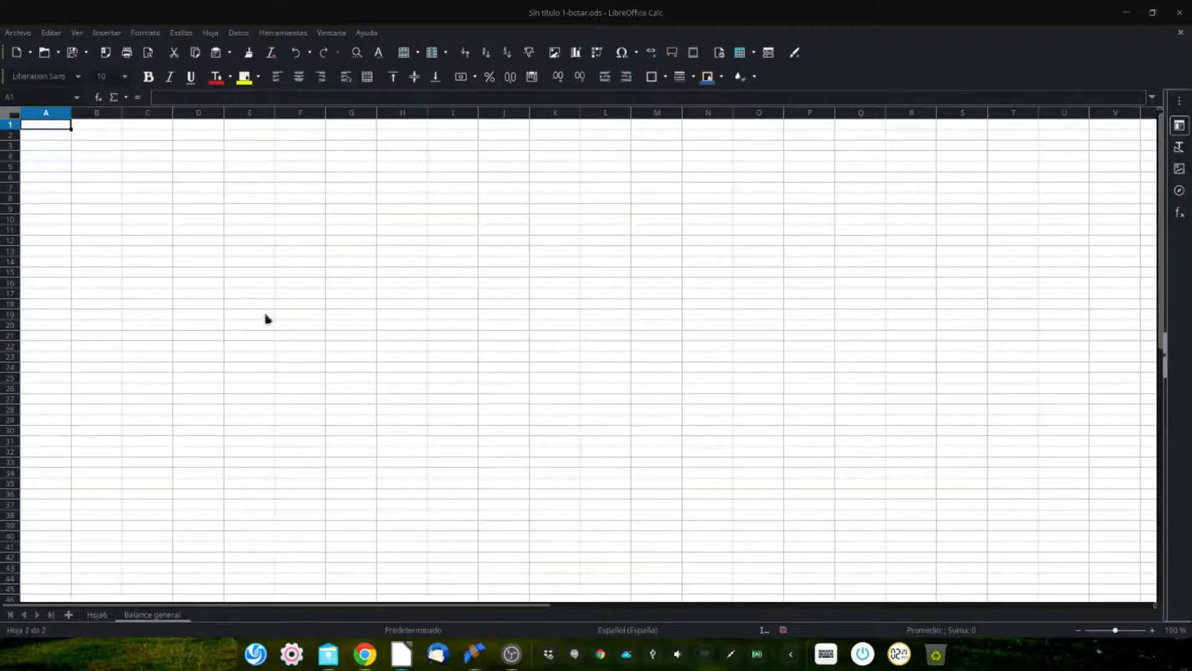
left_click(66, 136)
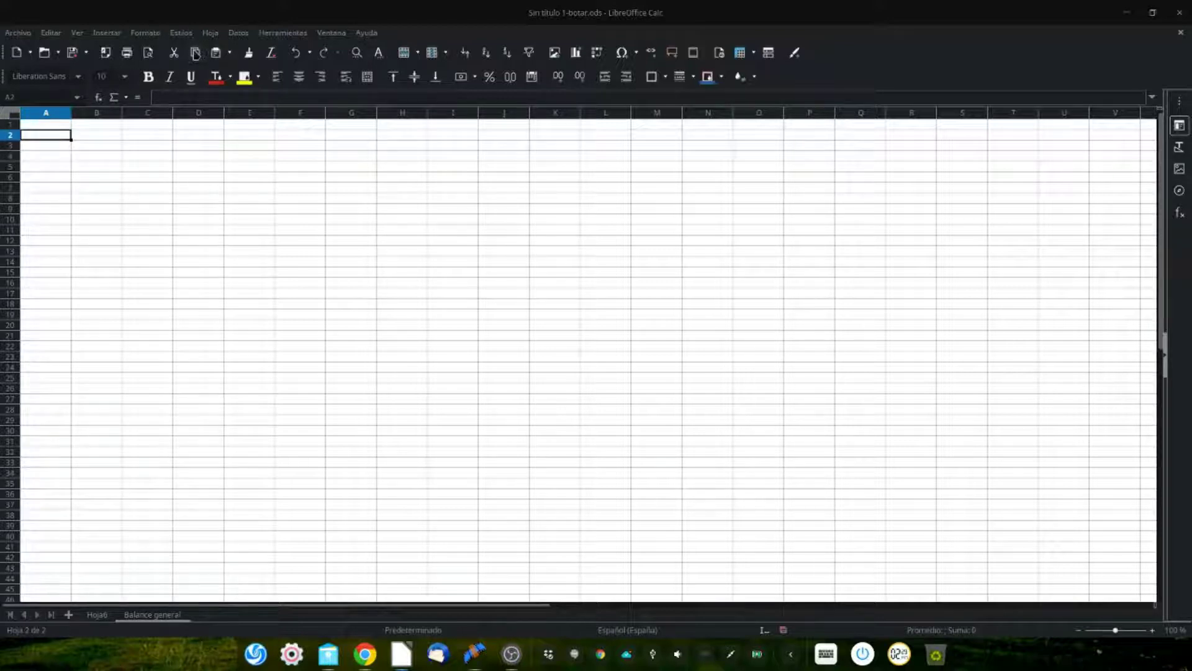
left_click(216, 54)
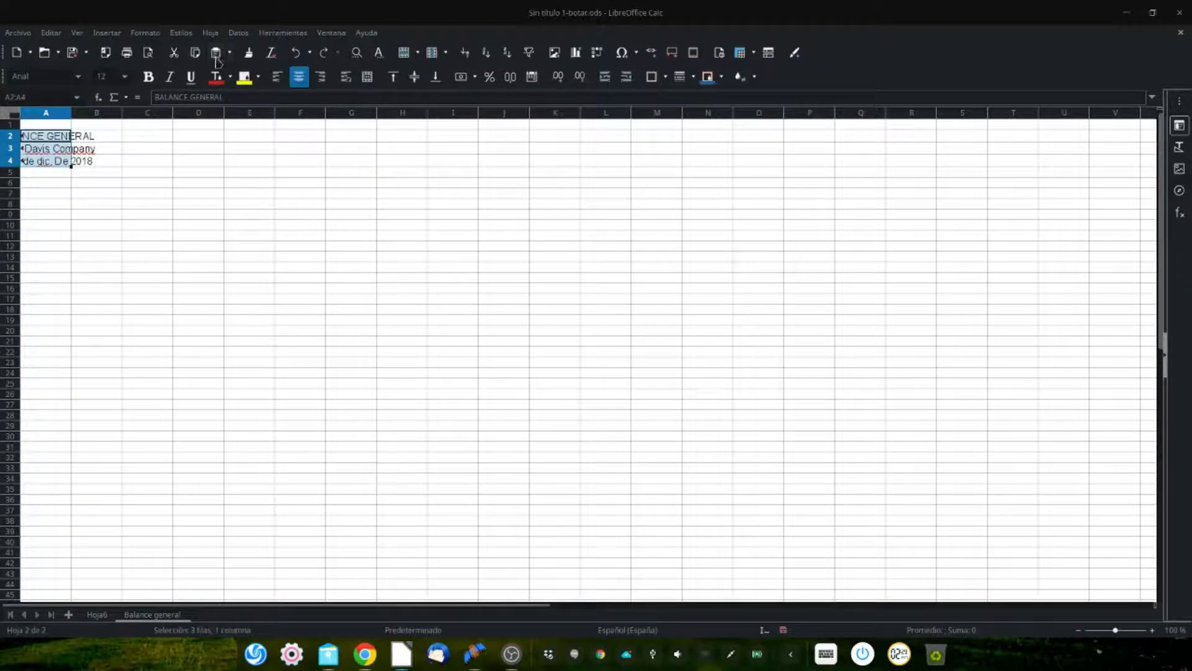
left_click(199, 195)
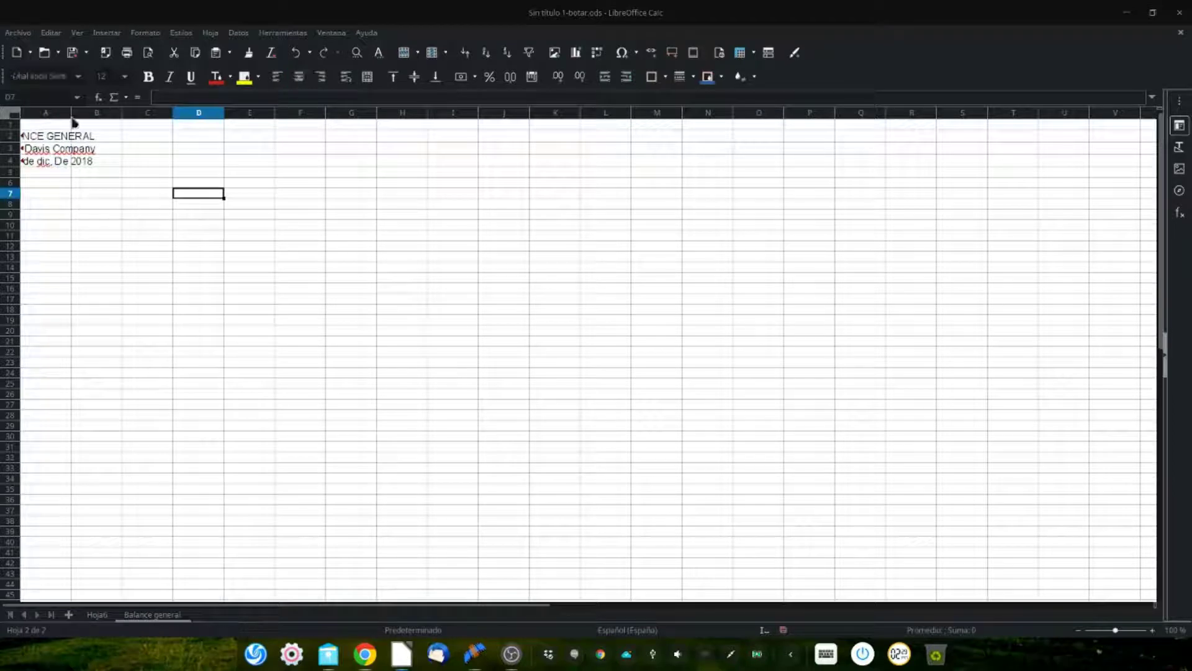
left_click_drag(72, 113, 209, 112)
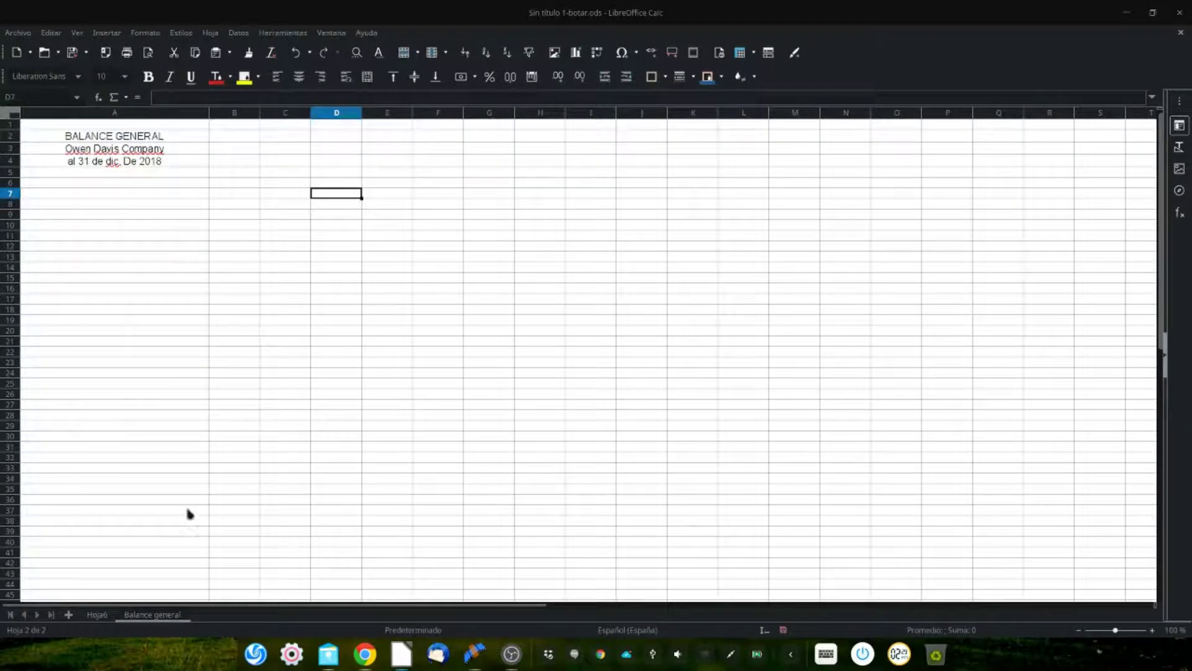
- Enter the heading "Activos" in cell A6 of the Balance general sheet
left_click(96, 614)
left_click(152, 614)
left_click(88, 182)
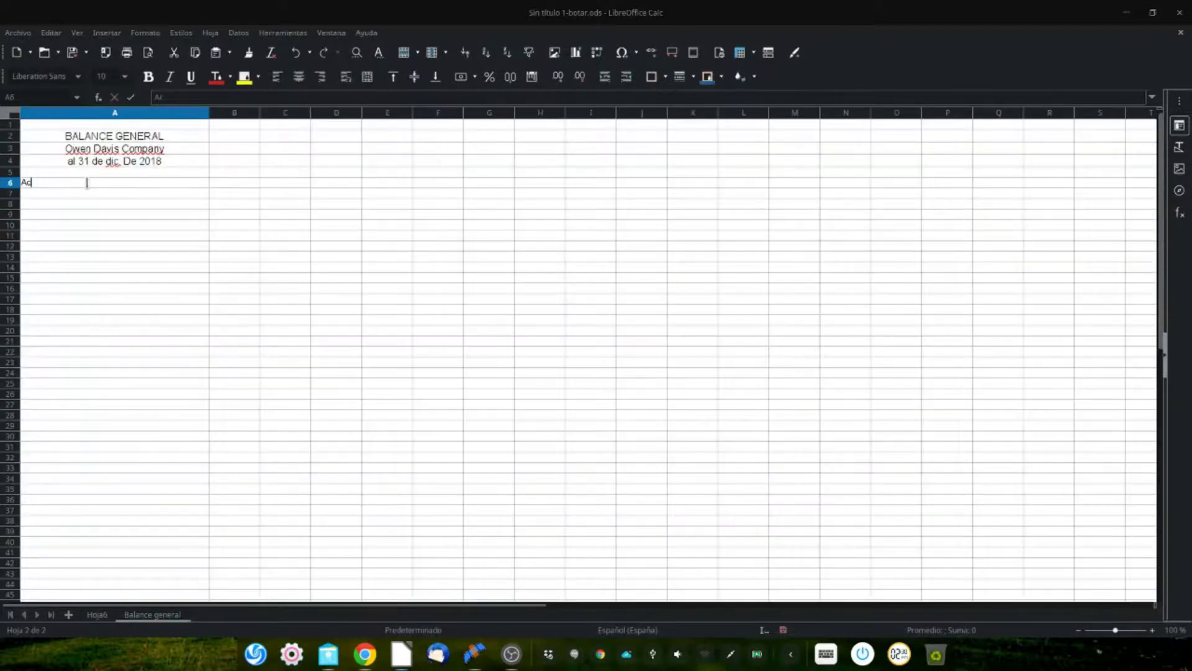
type("Activos")
key("Return")
left_click(144, 185)
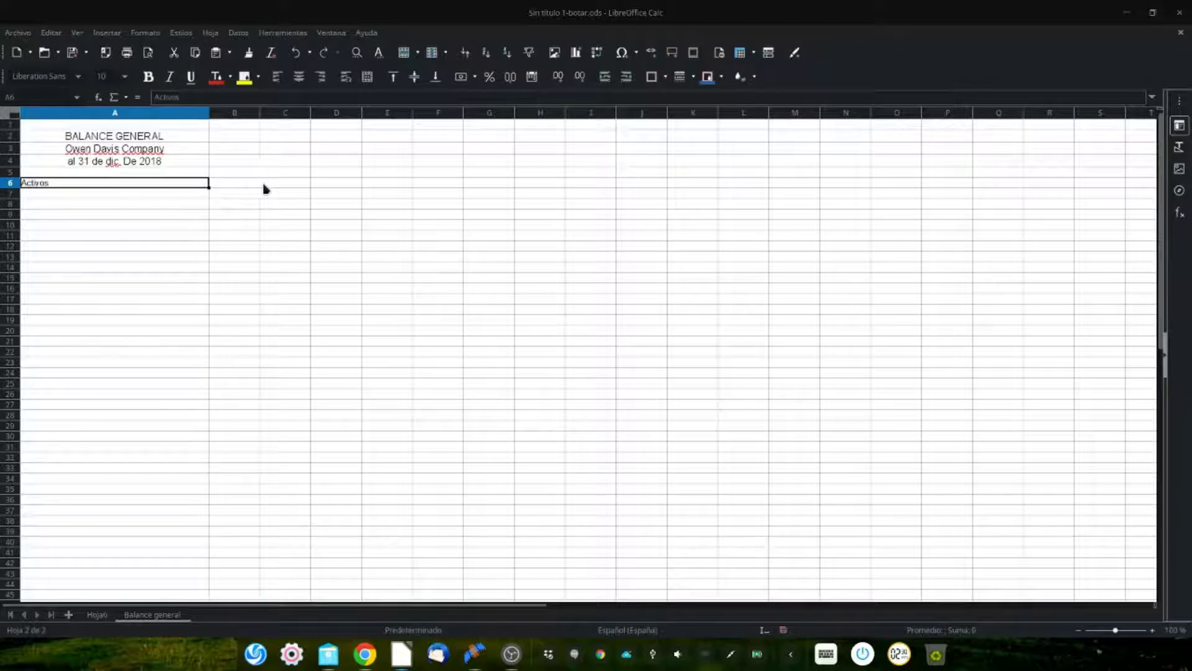
- Narrow column C, widen column D, and enter the heading "Pasivos + Patrimonio" in D6
left_click(288, 185)
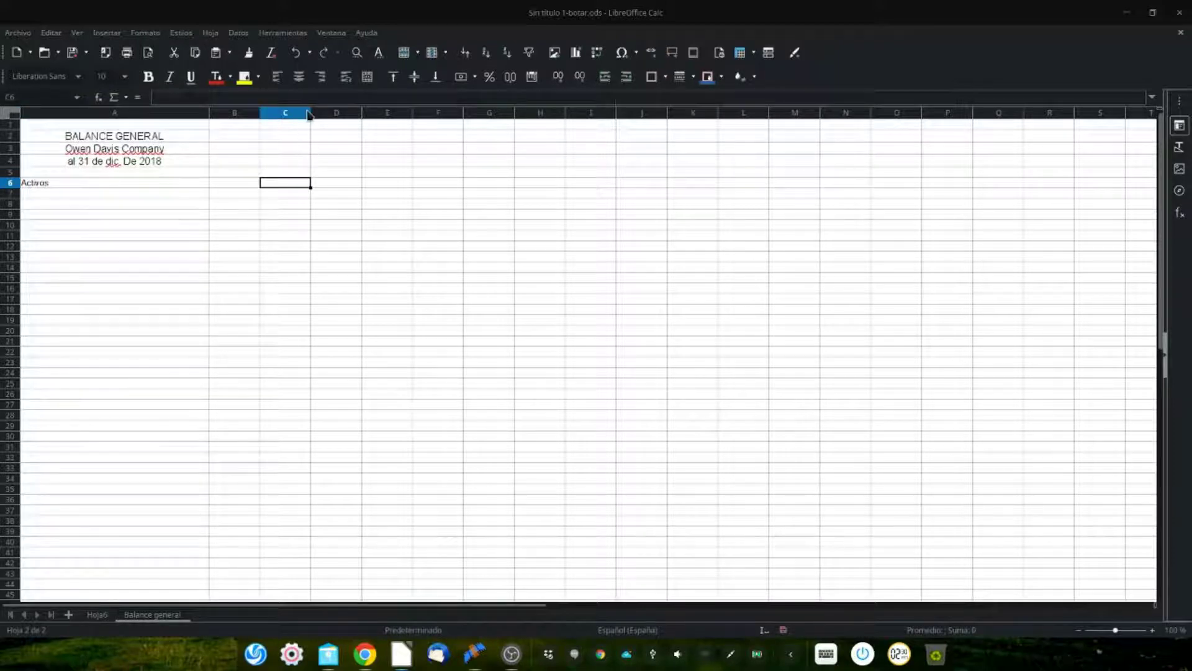
left_click_drag(310, 113, 487, 113)
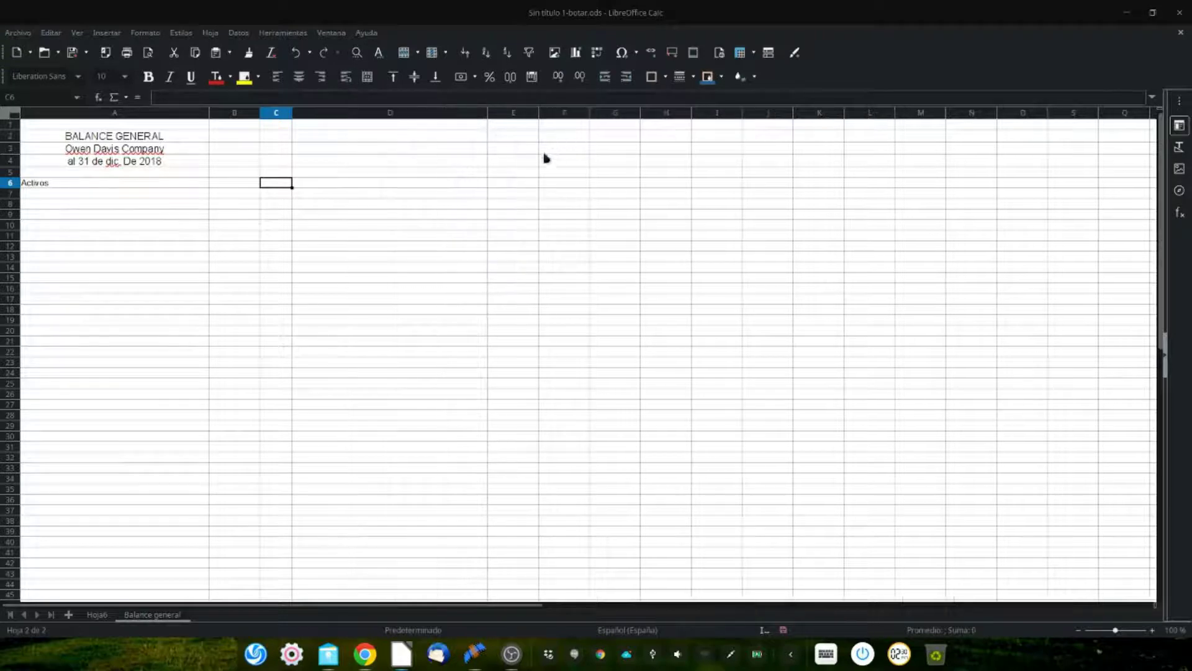
left_click(327, 188)
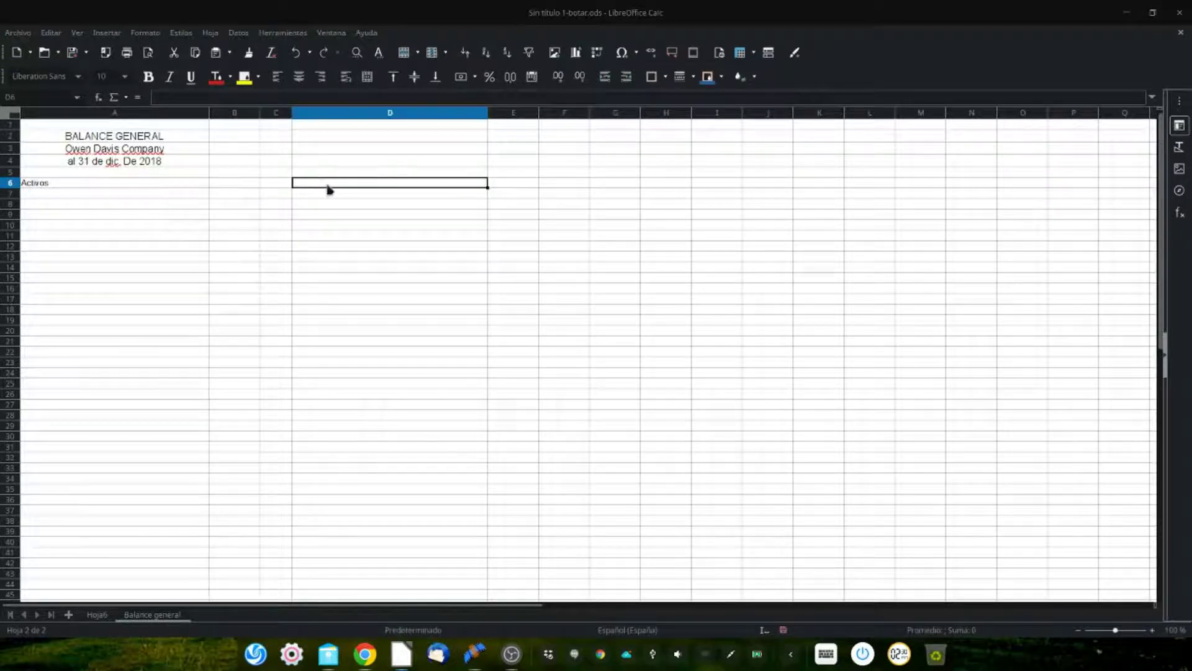
type("Pasivos +")
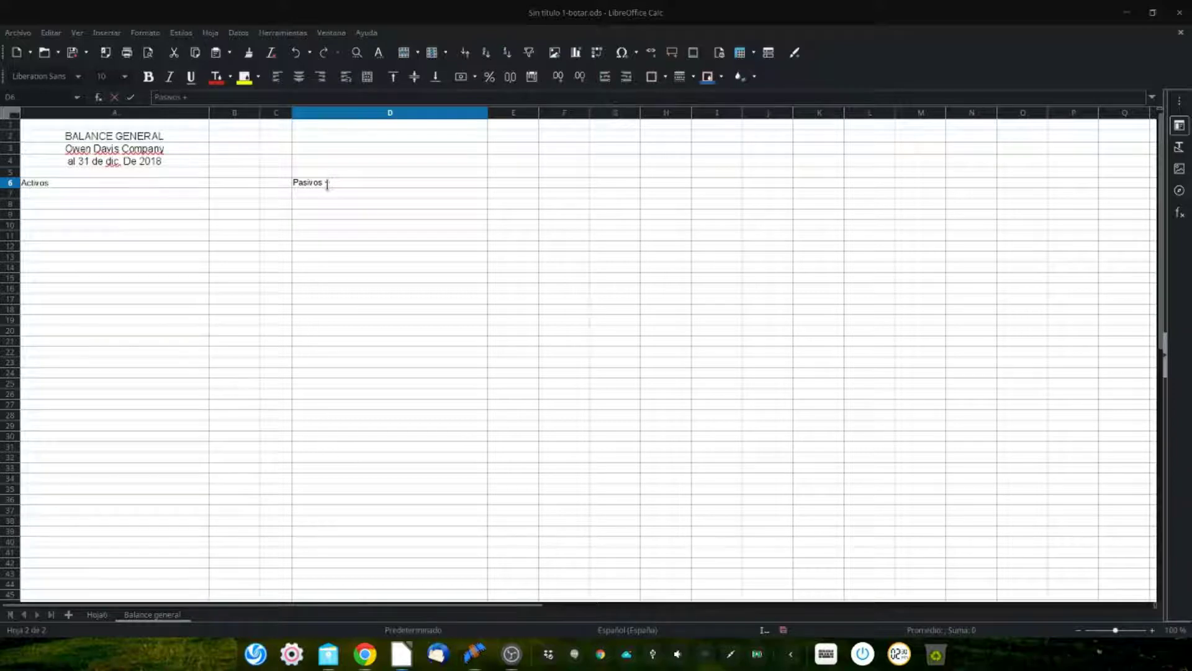
type("nnn")
key("Return")
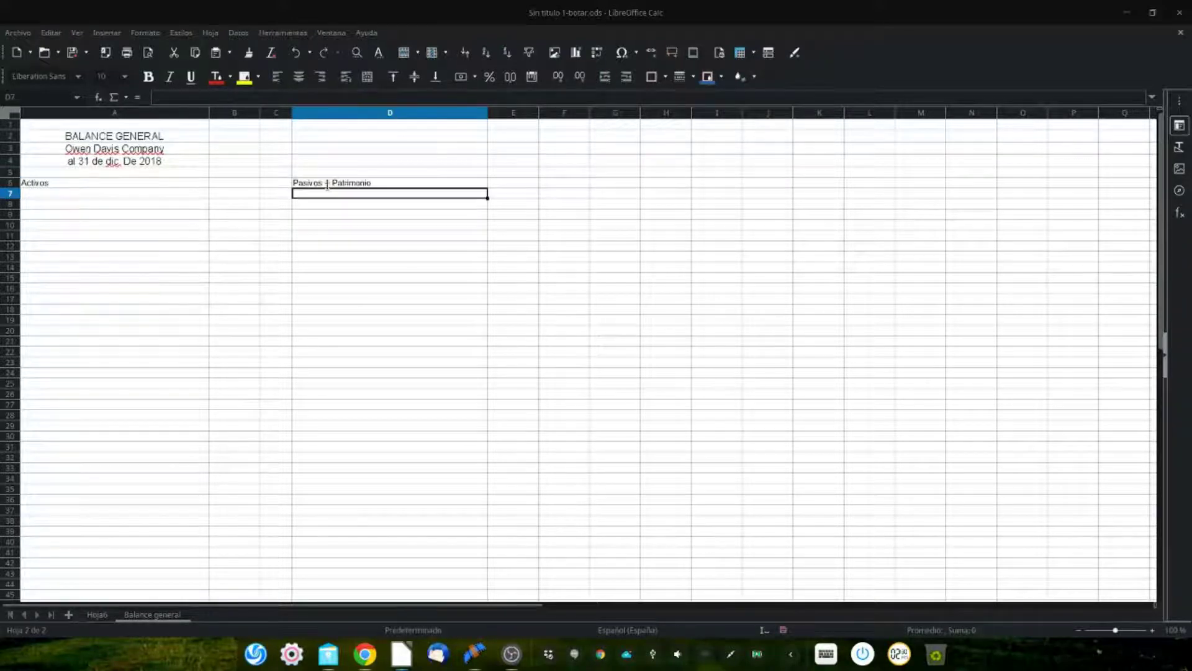
- Format the Activos heading across A6:B6 with a black background and bold text, merging and centering the cells
left_click_drag(187, 185, 228, 188)
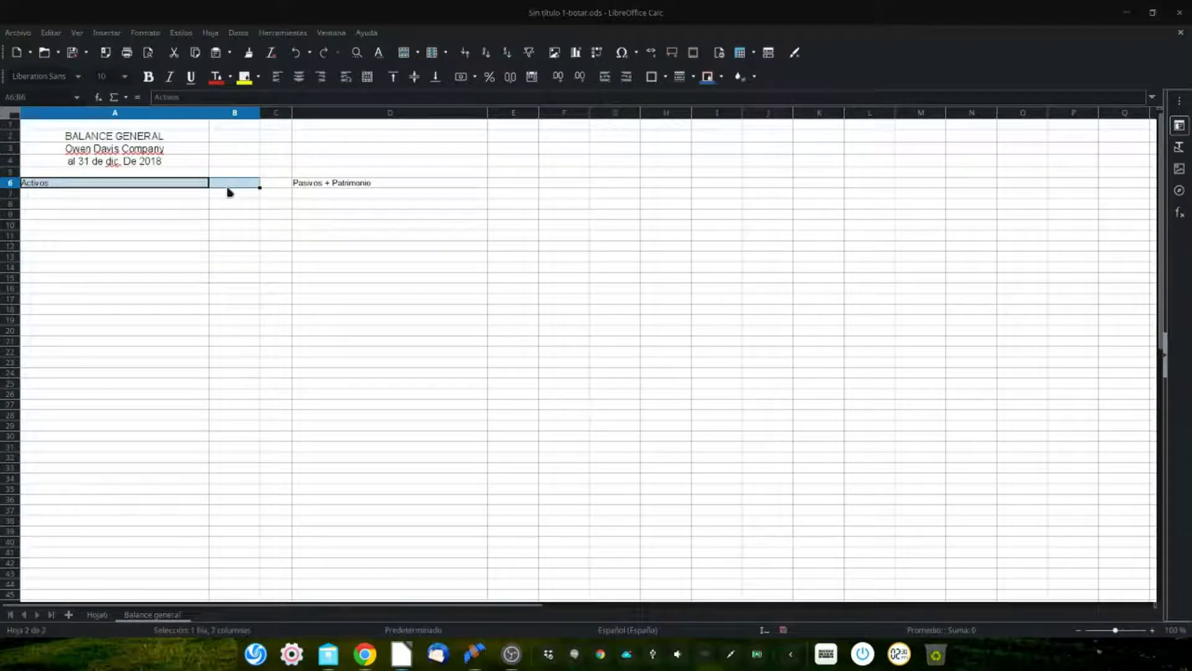
left_click(259, 77)
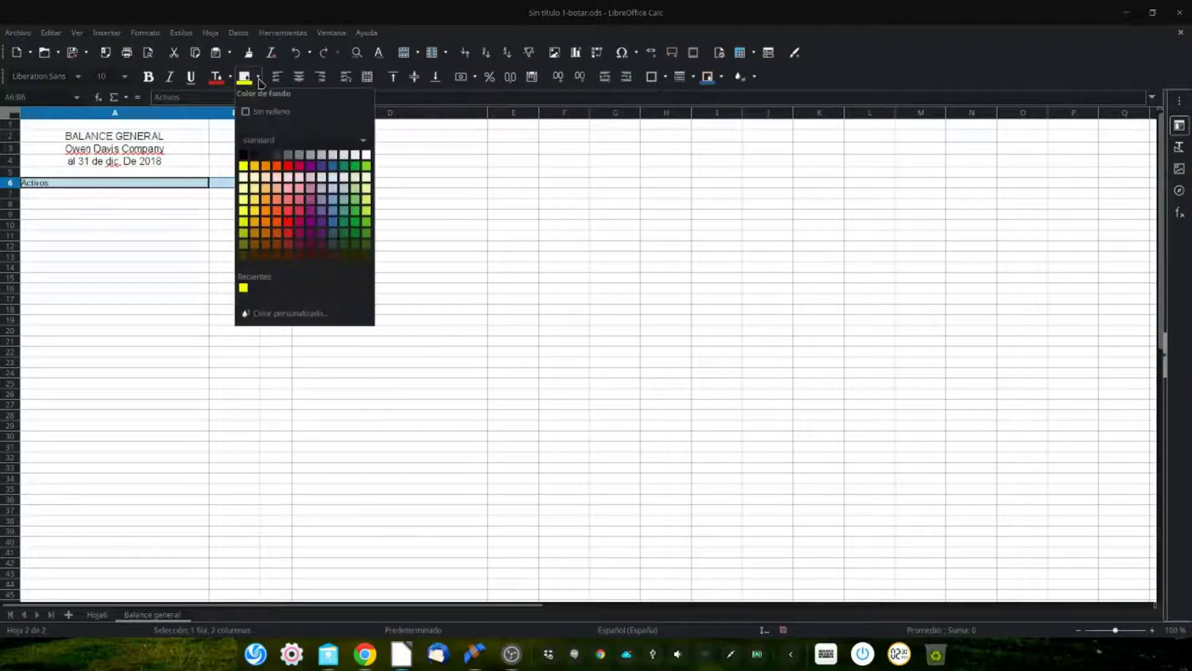
left_click(243, 158)
left_click(149, 77)
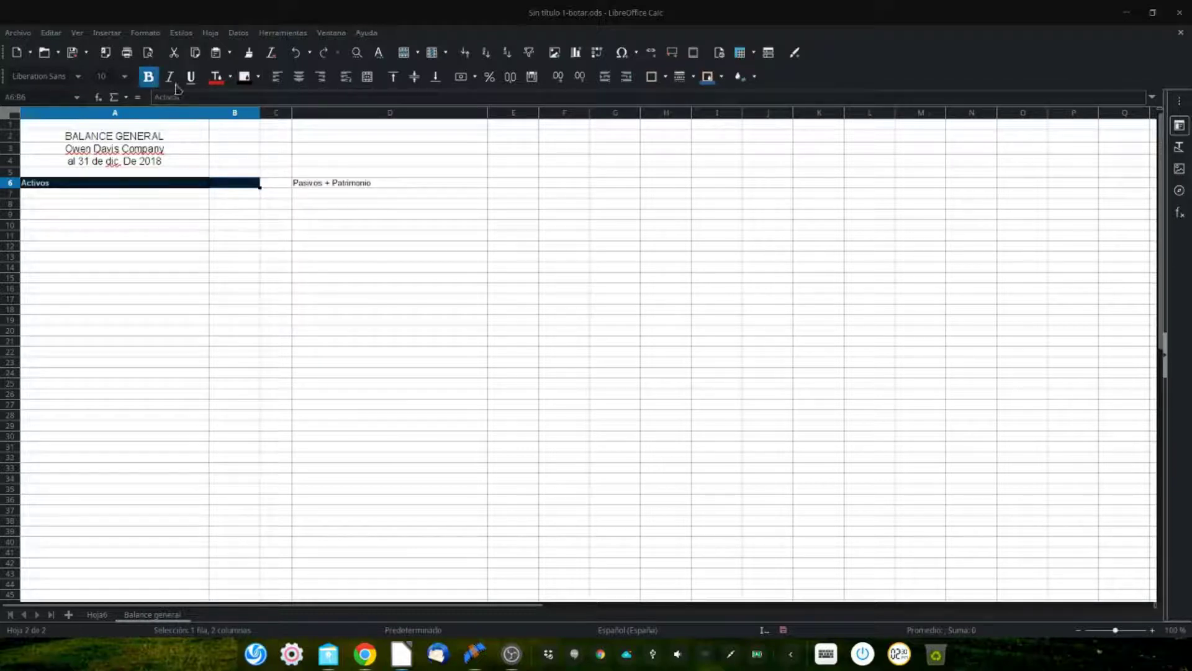
left_click(368, 77)
- Give the Pasivos + Patrimonio heading in D6:E6 a black background, bold text and centered alignment
left_click(431, 188)
left_click_drag(432, 187, 513, 189)
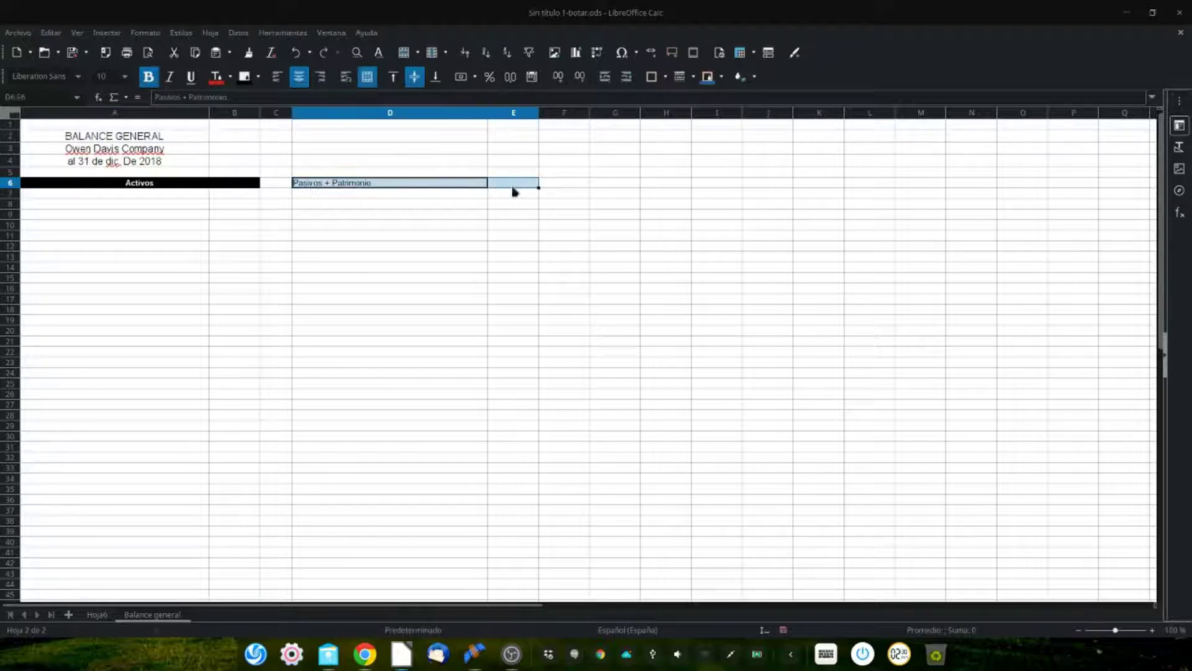
left_click(243, 78)
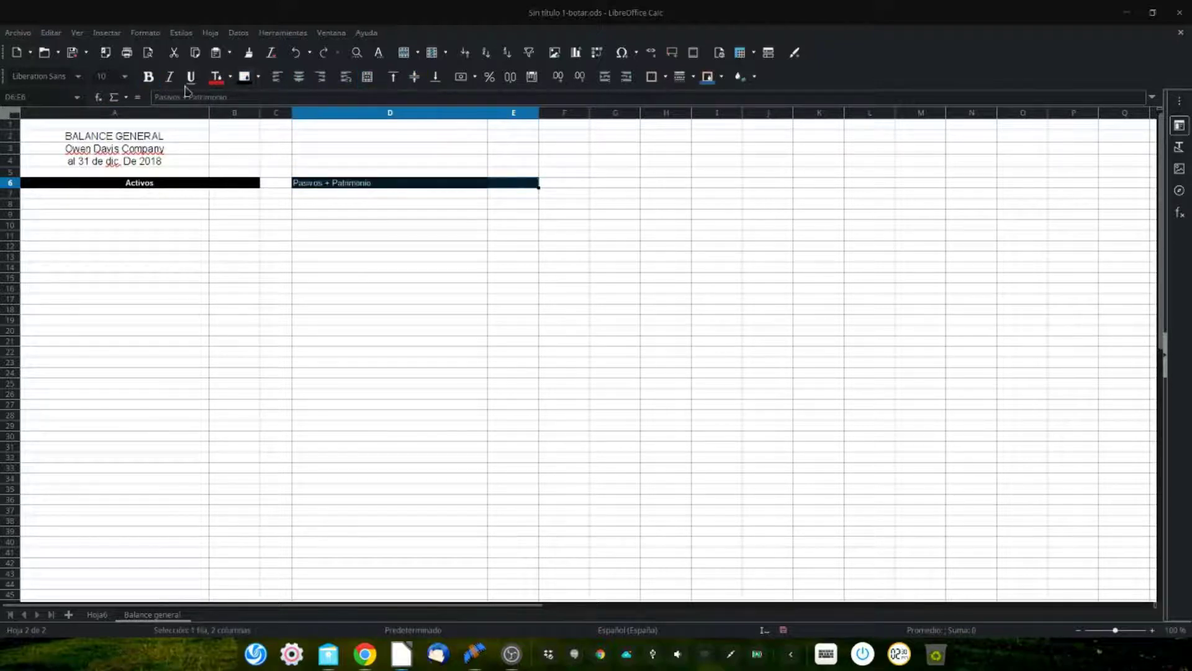
left_click(149, 76)
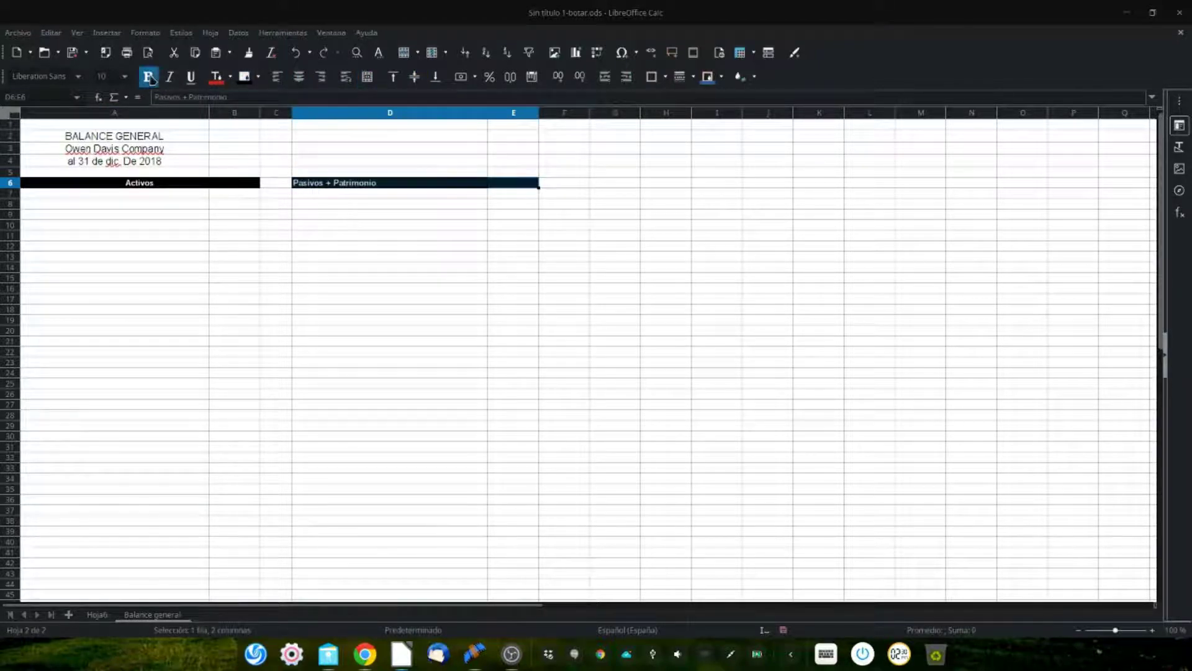
left_click(299, 76)
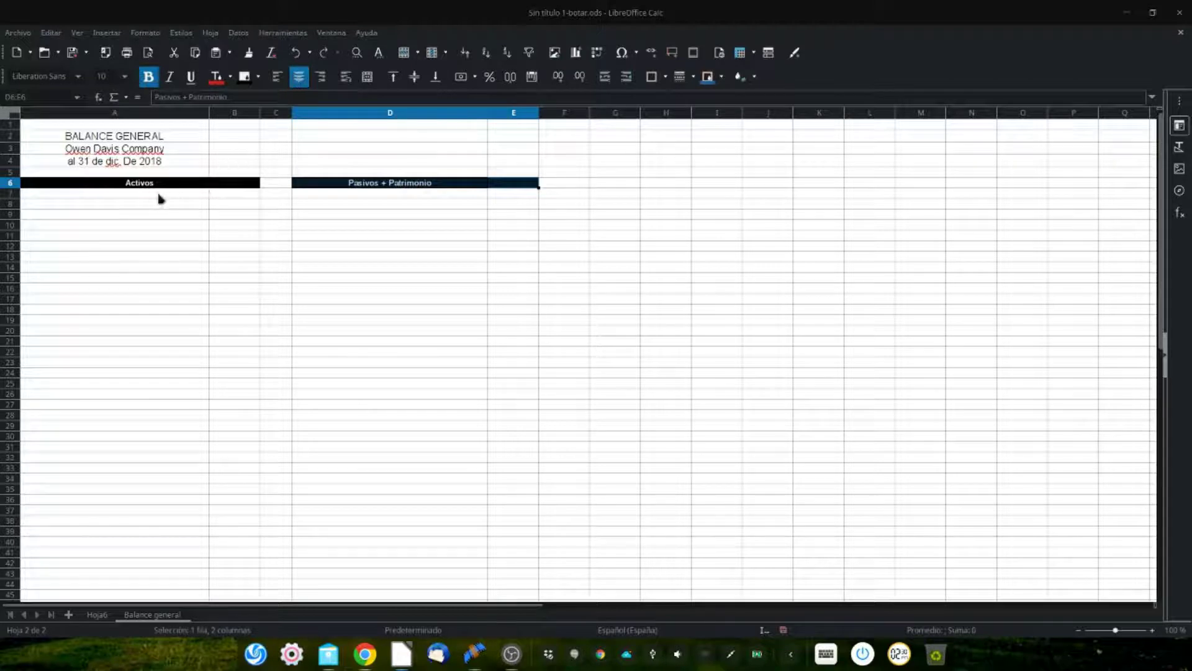
- Copy the "Activo Circulante" label from C9 of Hoja6 into A8 of Balance general and reword it as "Activos circulantes"
left_click(147, 204)
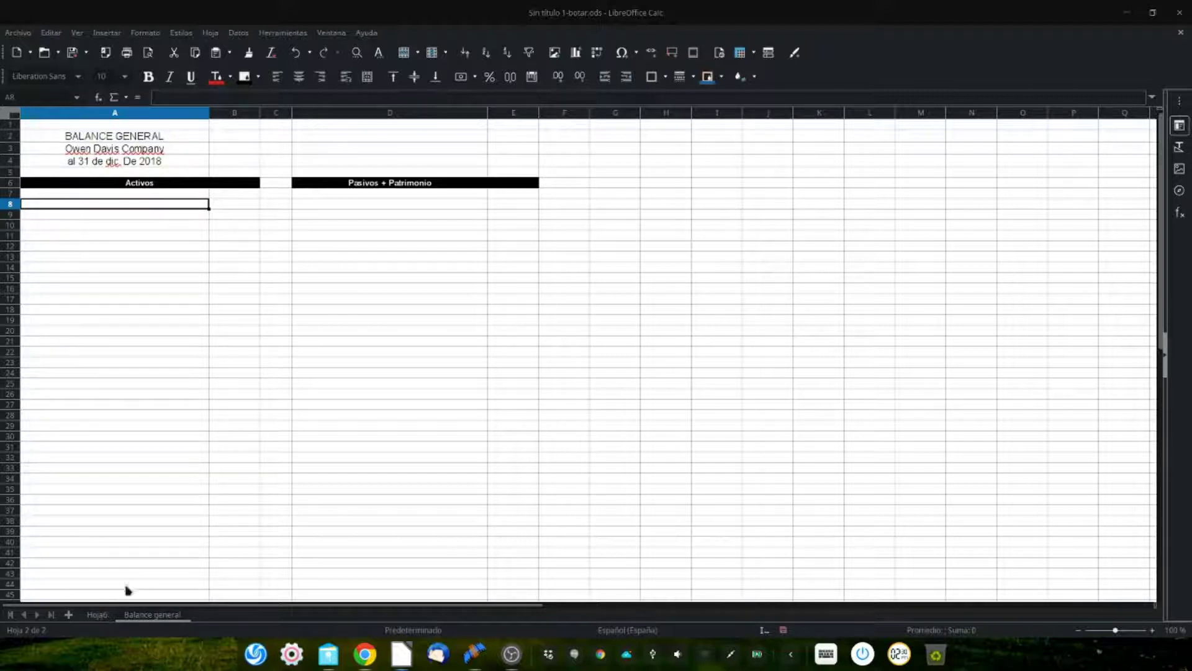
left_click(100, 615)
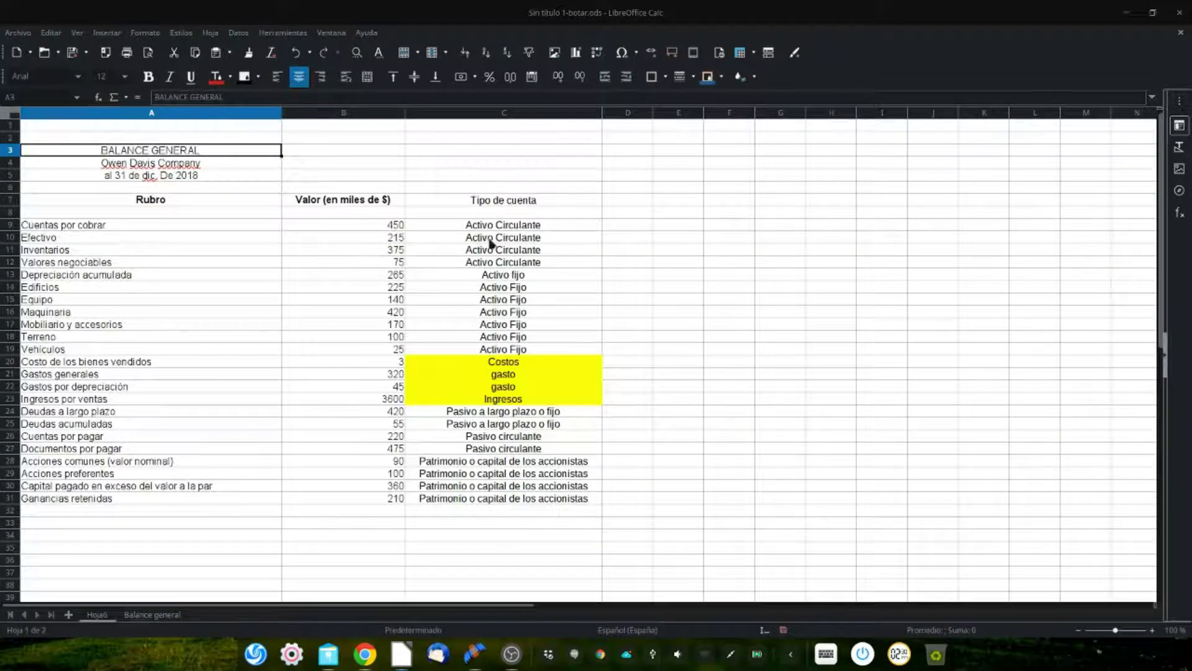
left_click(502, 227)
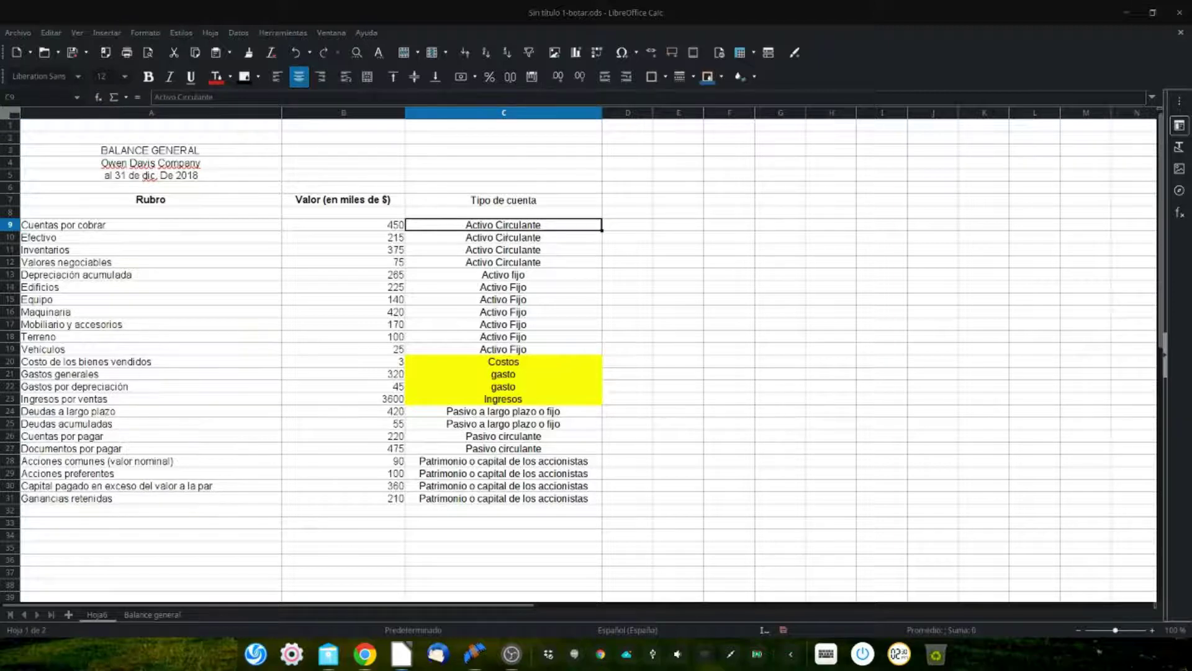
left_click(152, 614)
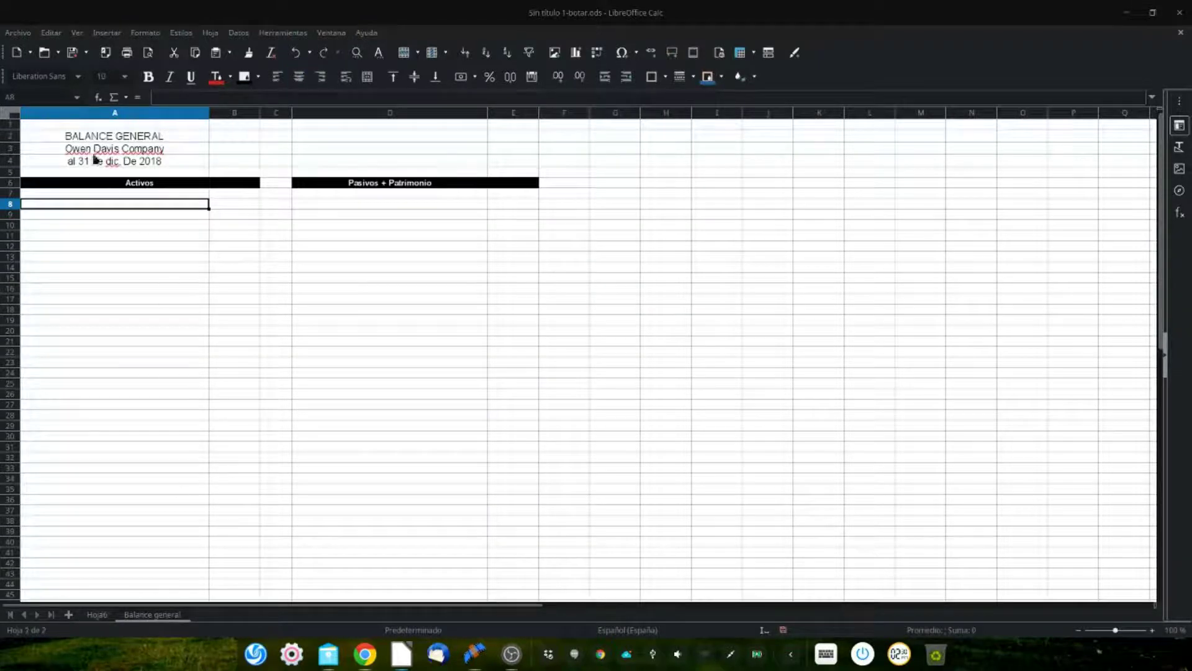
right_click(85, 207)
left_click(124, 244)
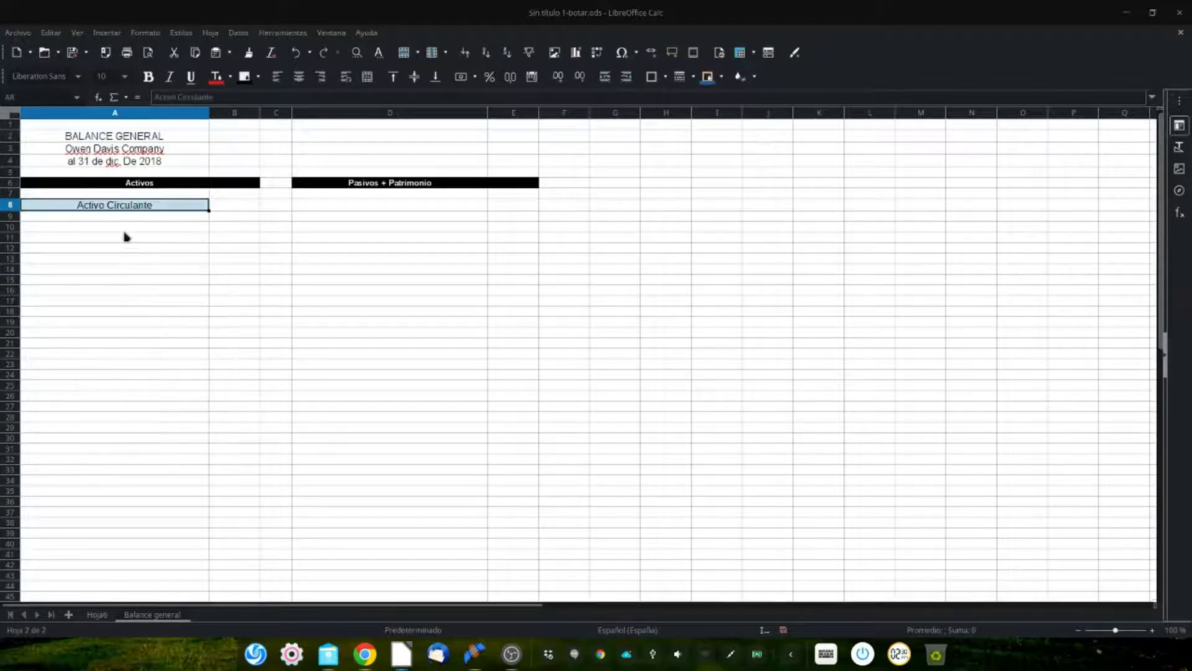
double_click(126, 210)
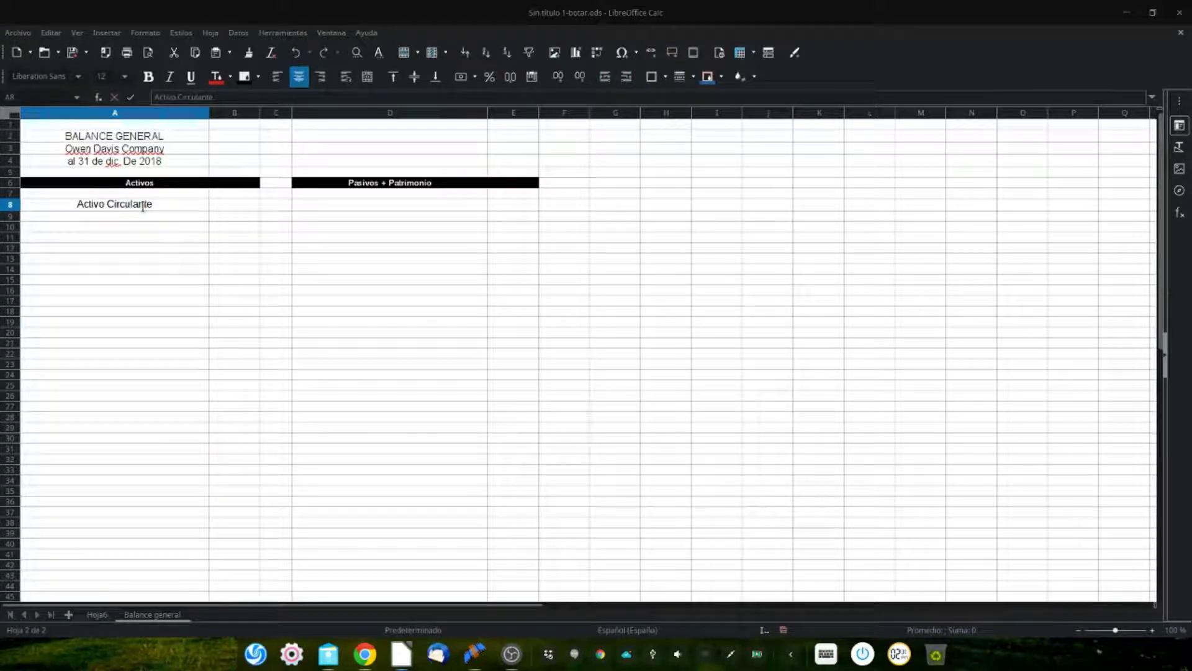
- Copy the four current-asset accounts and their values from A9:B12 of Hoja6 into Balance general starting at A10
key("ctrl+Page_Up")
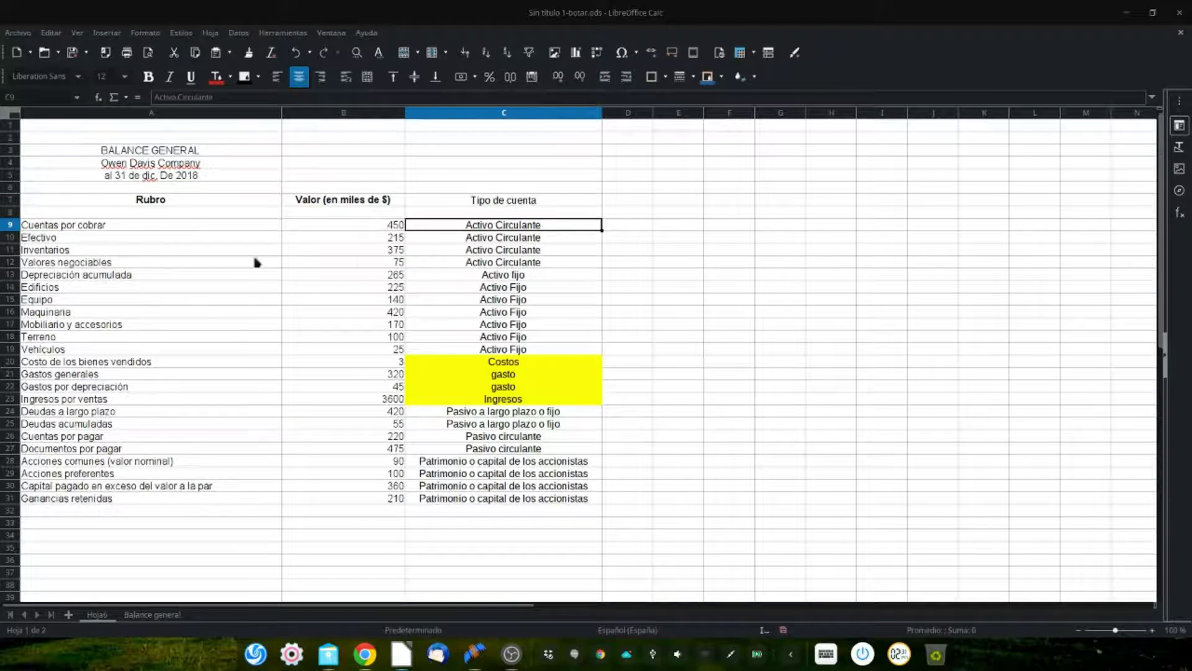
left_click_drag(387, 264, 183, 232)
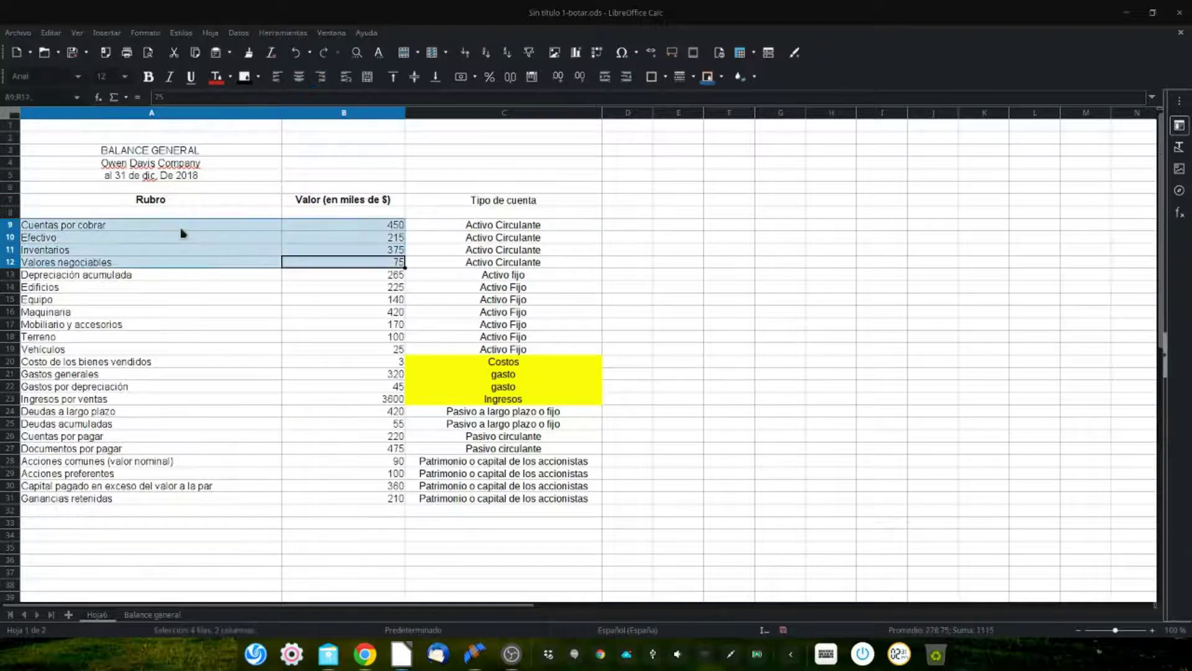
right_click(183, 233)
left_click(205, 253)
left_click(180, 614)
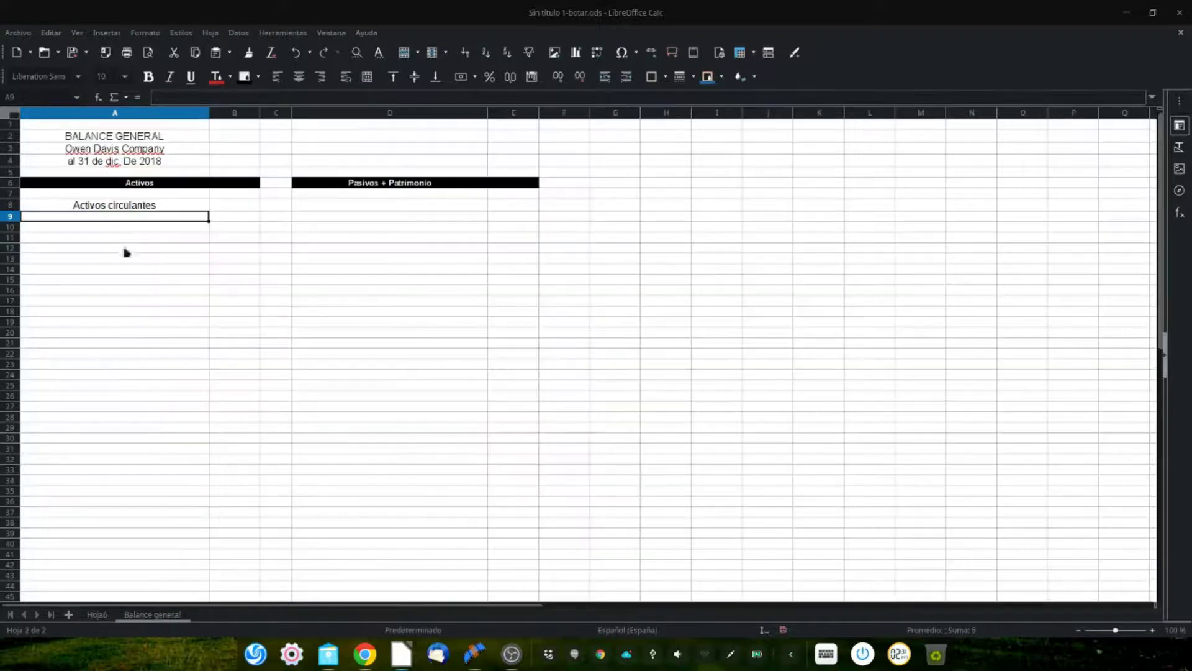
right_click(79, 229)
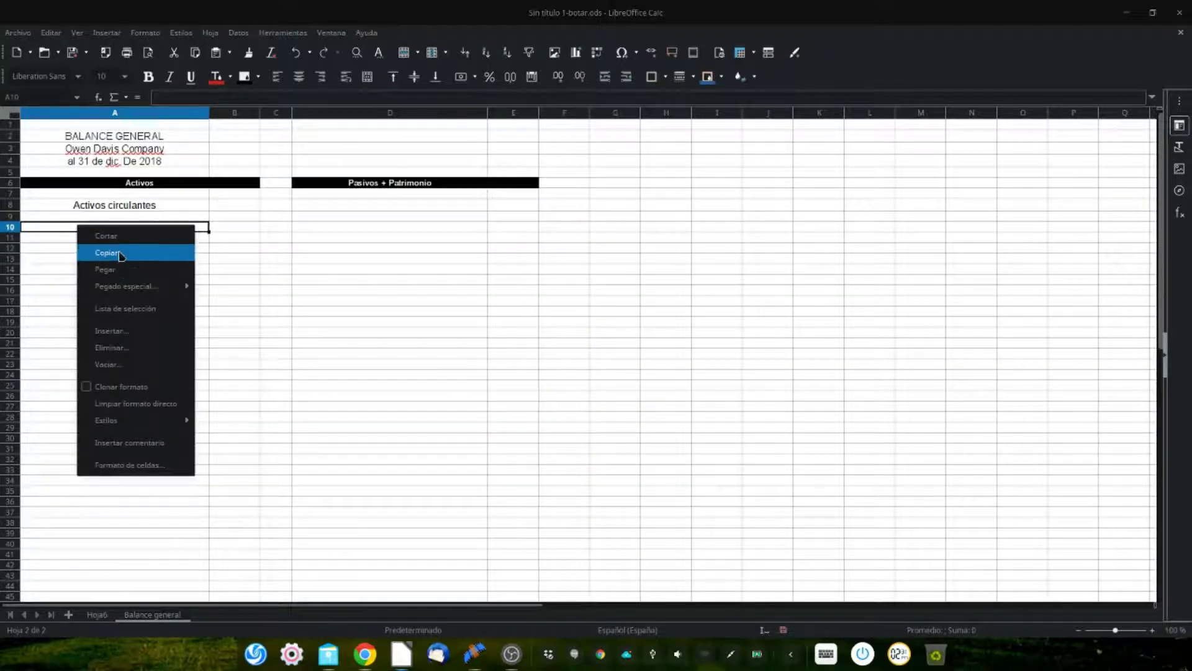
left_click(106, 269)
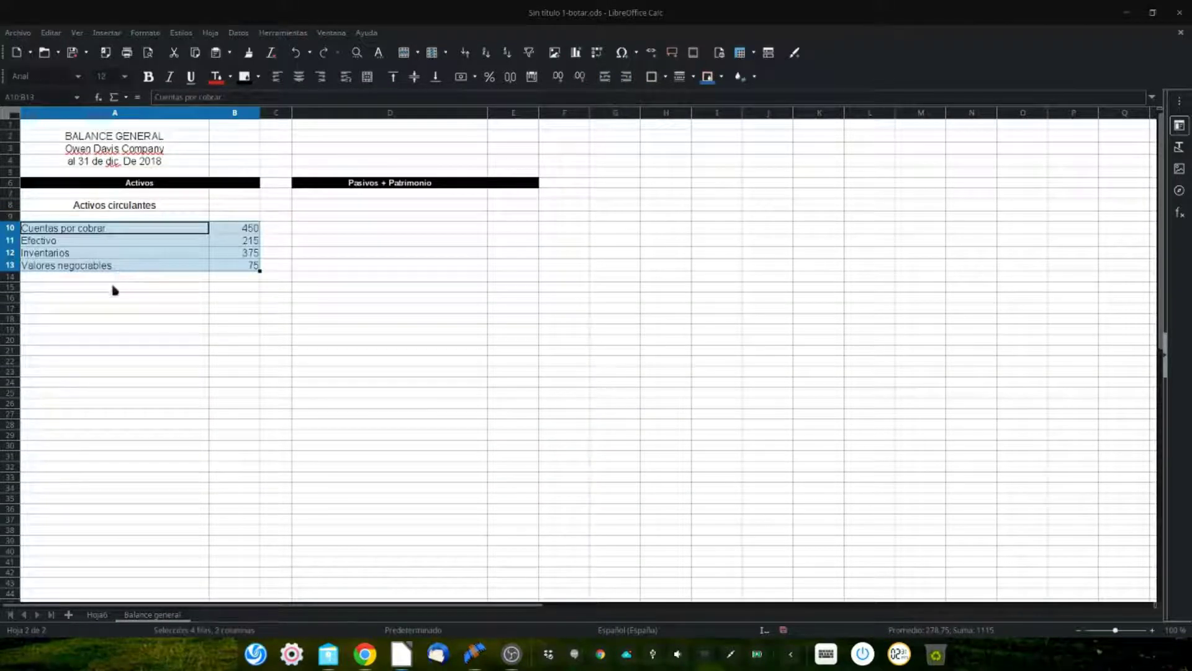
- Left-align the "Activos circulantes" subheading in A8 and make it bold
left_click(114, 283)
left_click(124, 204)
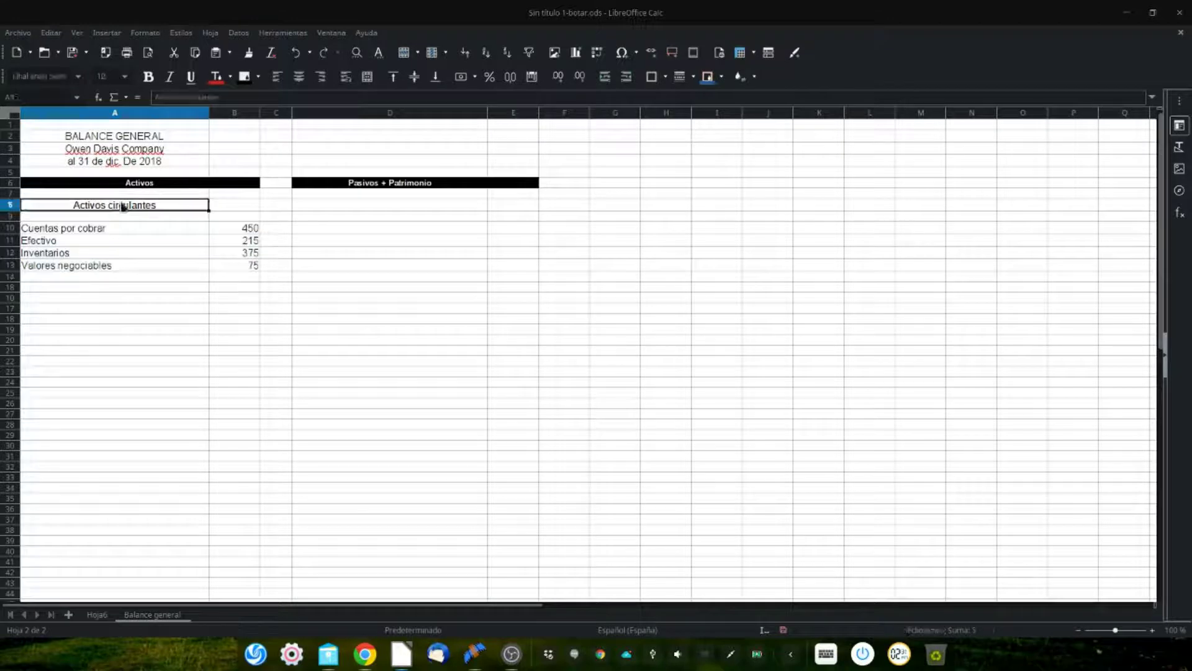
left_click(278, 77)
left_click(149, 76)
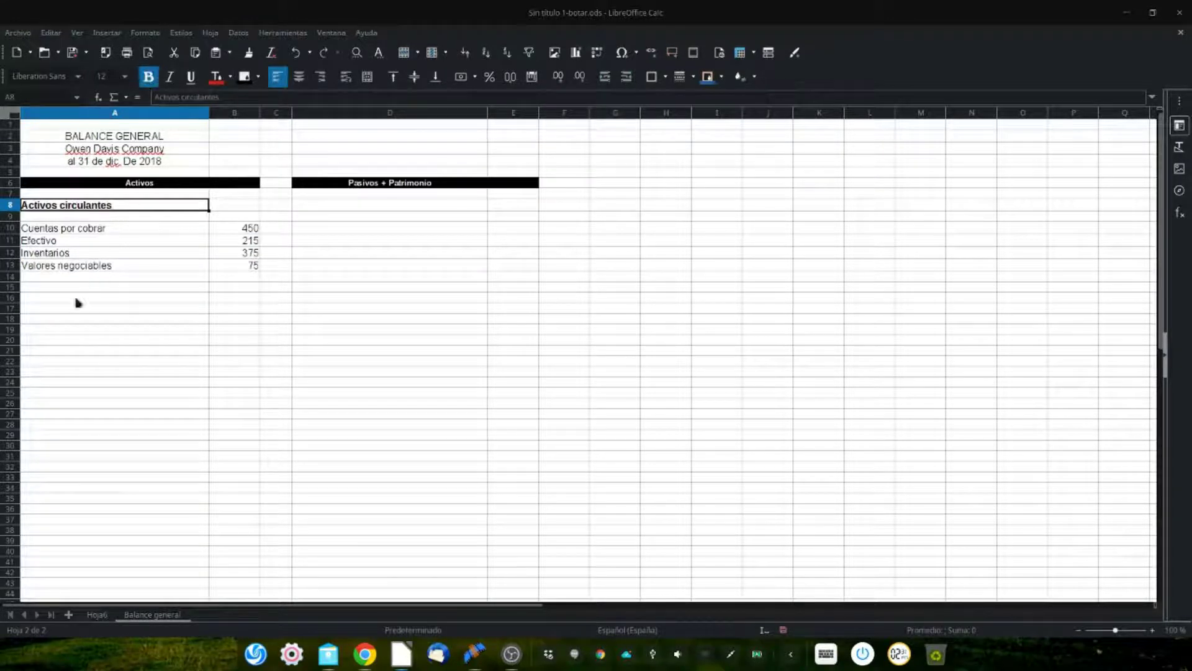
- Copy the "Activo fijo" label from C13 of Hoja6 into A16 of Balance general, left-aligned and in bold
left_click(59, 299)
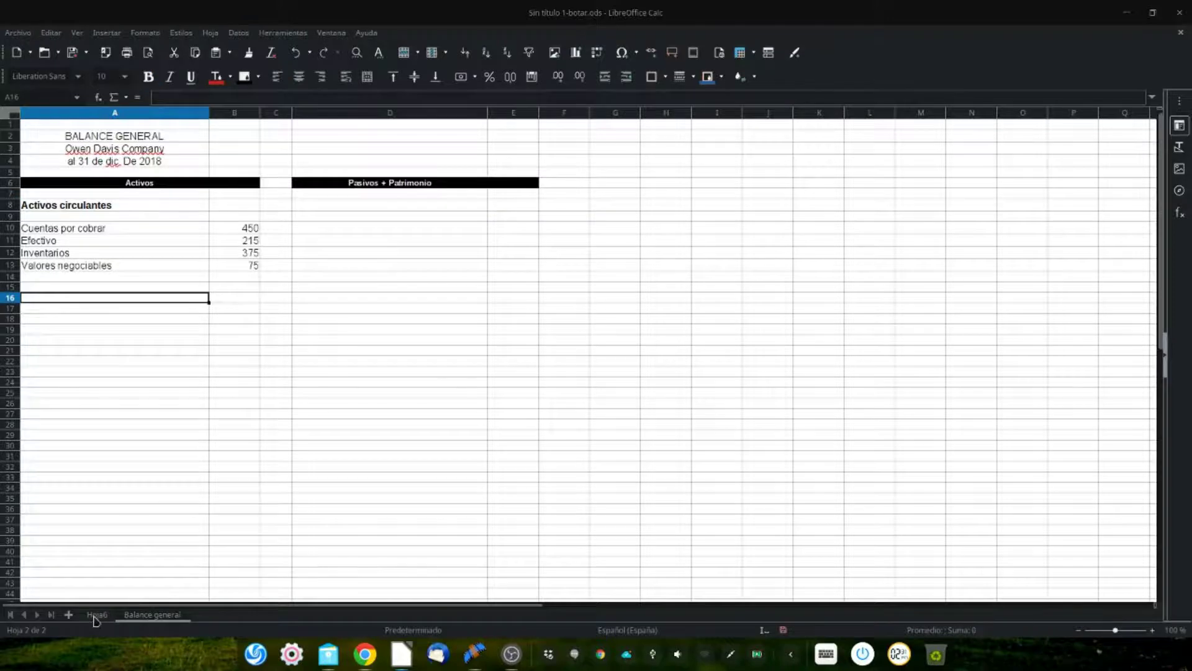
left_click(97, 614)
left_click(531, 289)
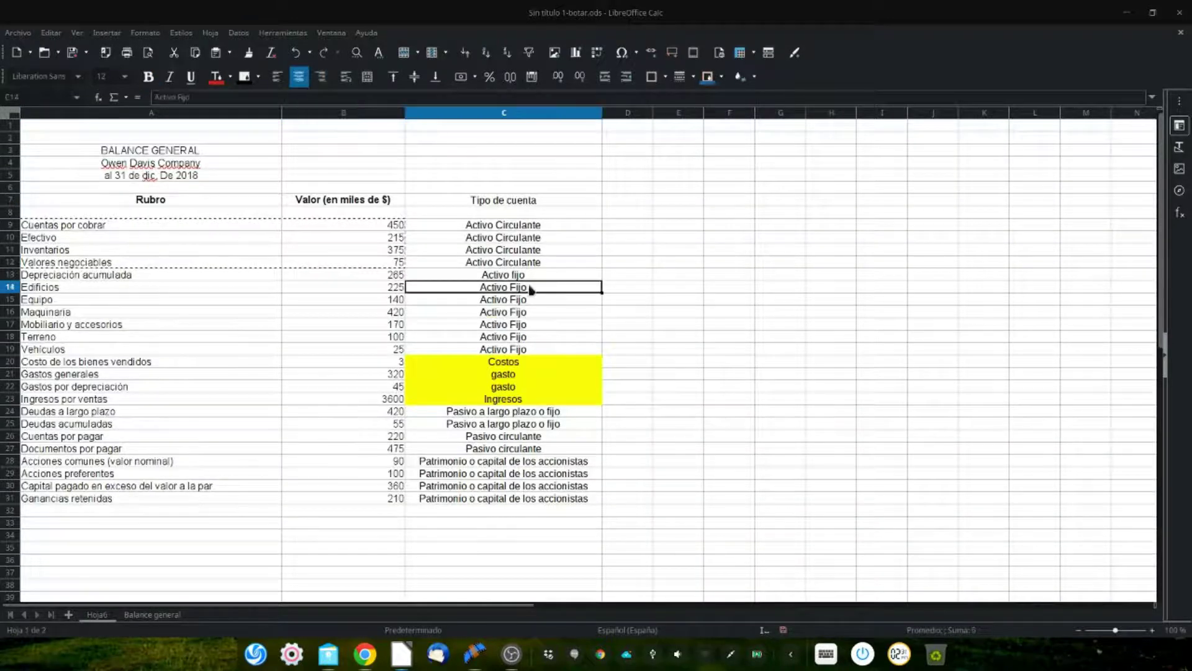
right_click(531, 287)
left_click(535, 275)
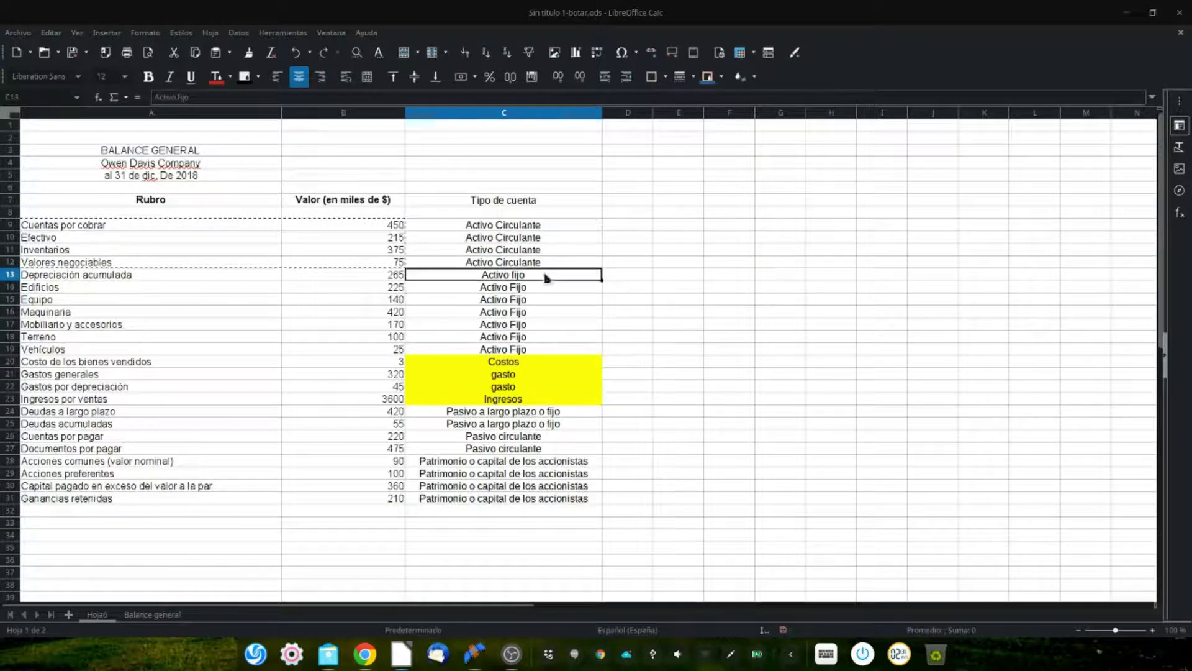
right_click(544, 275)
left_click(582, 303)
left_click(152, 614)
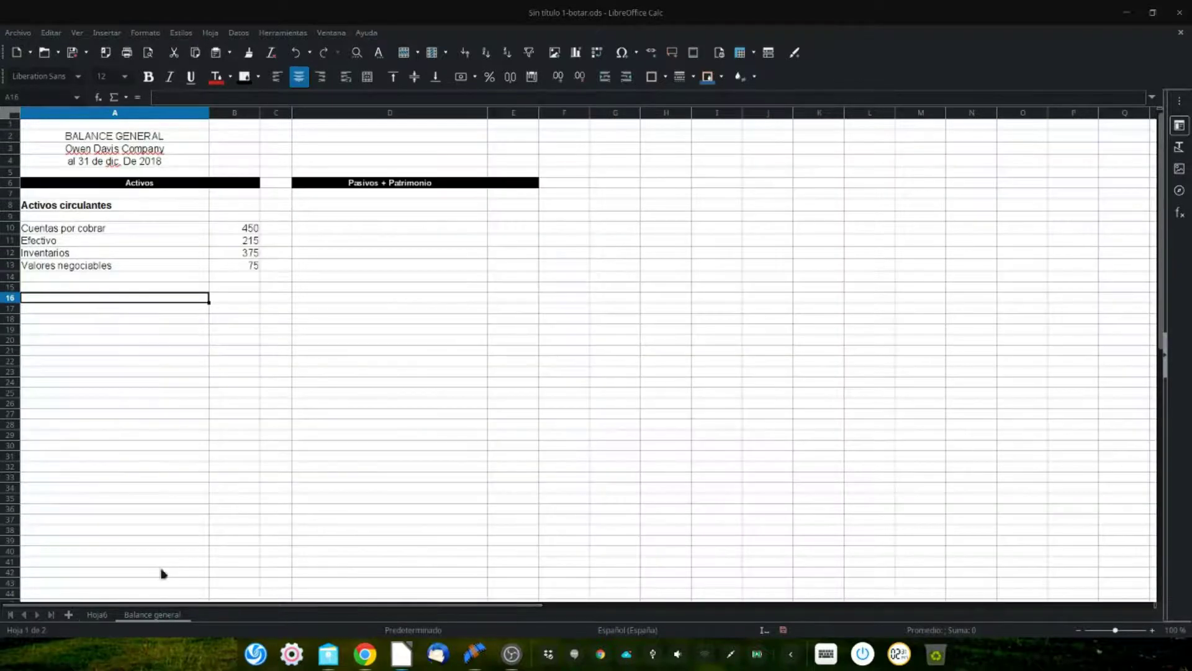
right_click(52, 301)
left_click(88, 344)
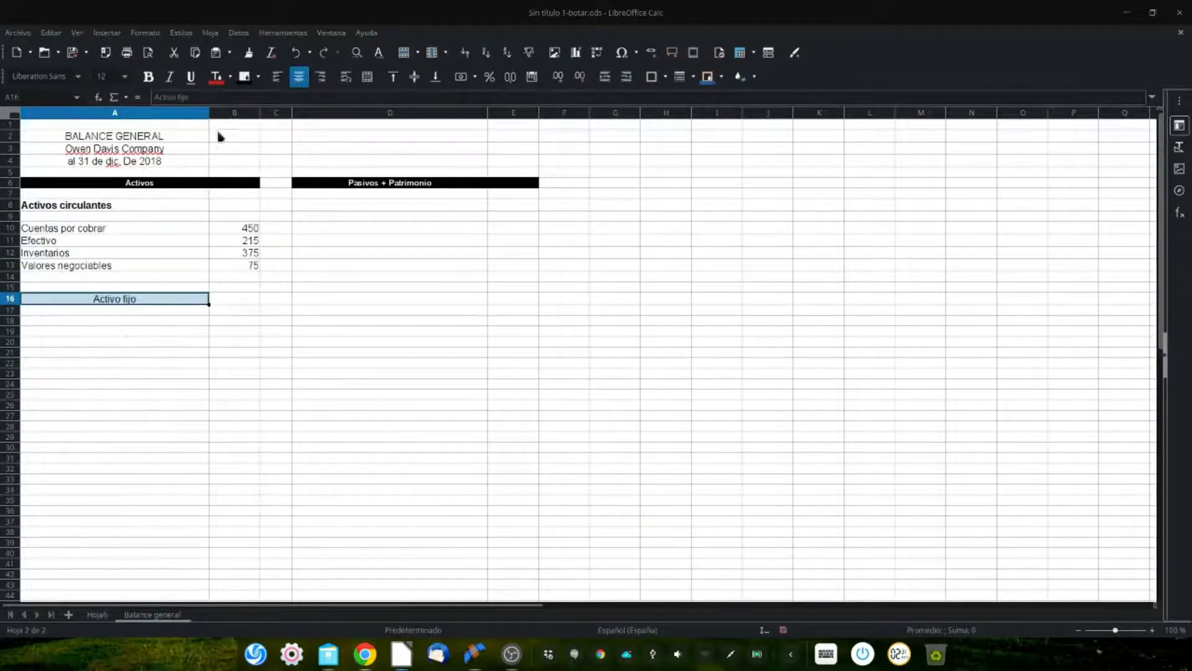
left_click(277, 78)
left_click(148, 77)
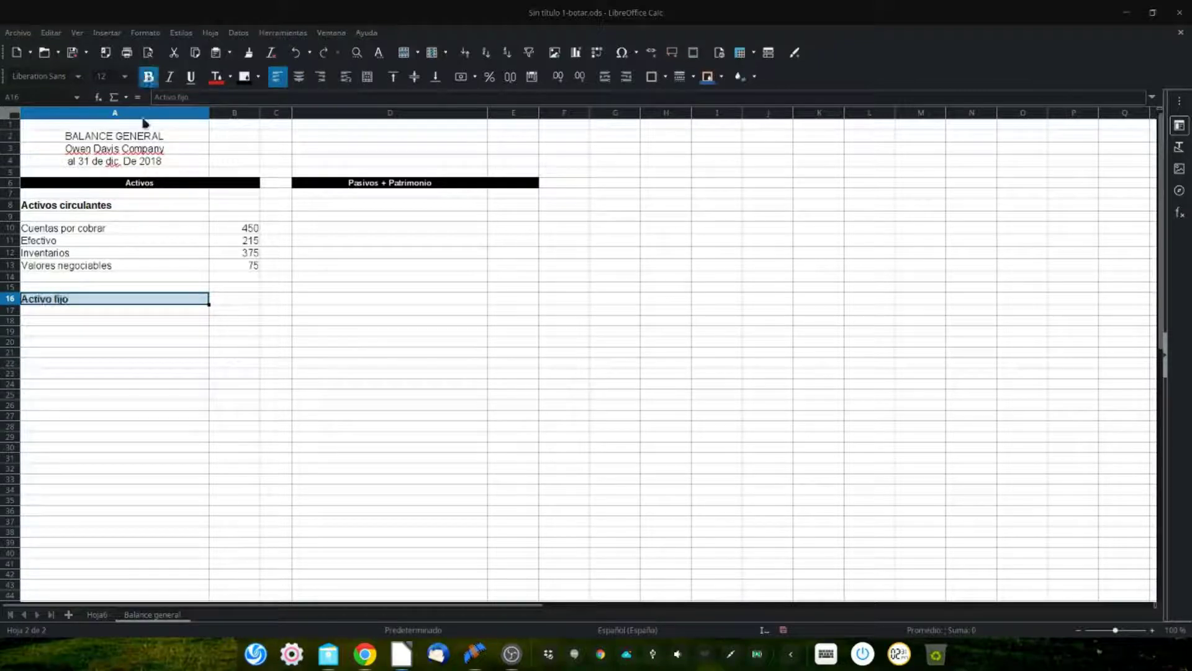
- Copy the fixed-asset accounts and values, Depreciación acumulada through Vehículos, from A13:B19 of Hoja6 into Balance general starting at A18
left_click(60, 321)
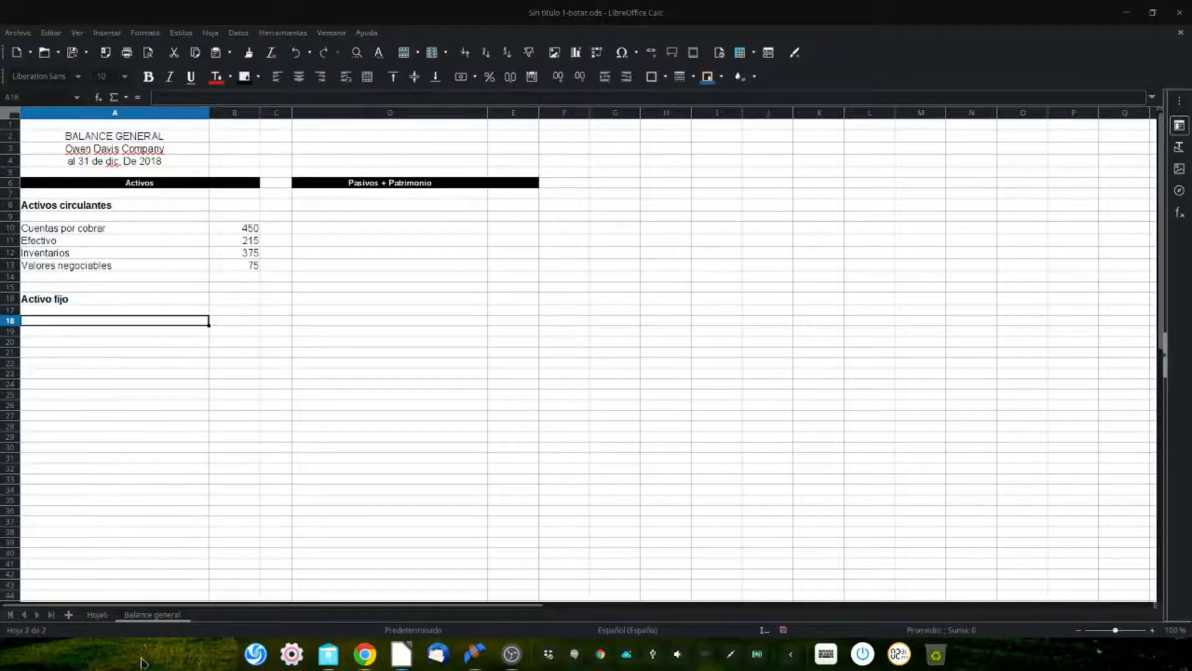
left_click(102, 614)
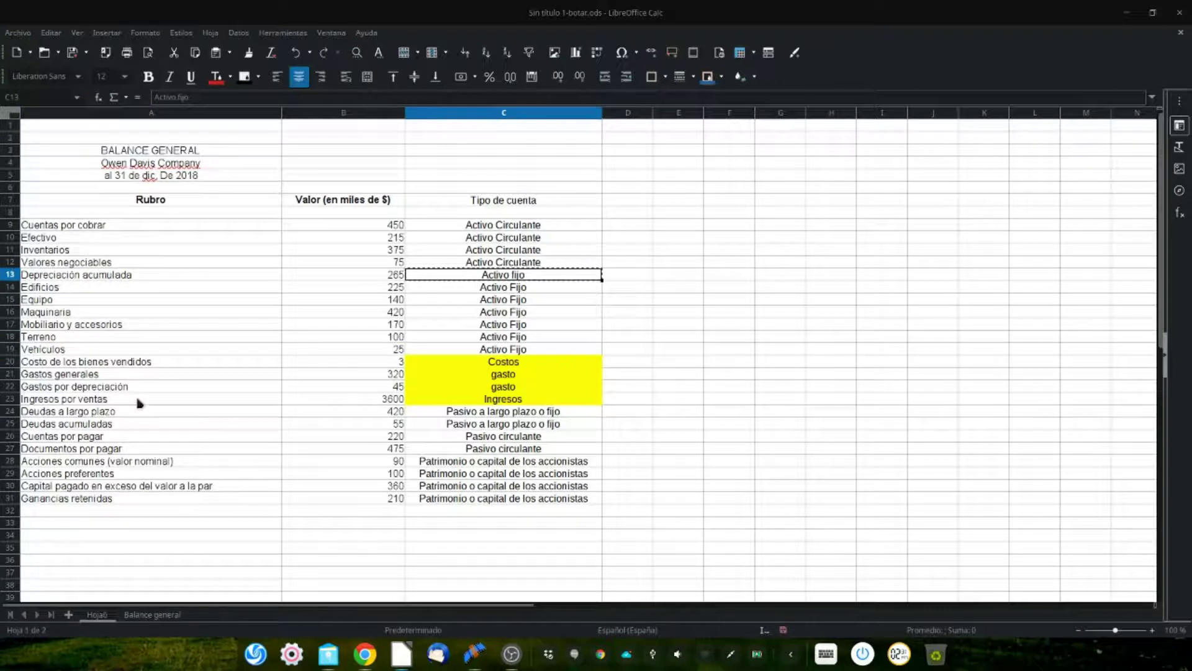
left_click(88, 289)
left_click_drag(88, 291, 383, 352)
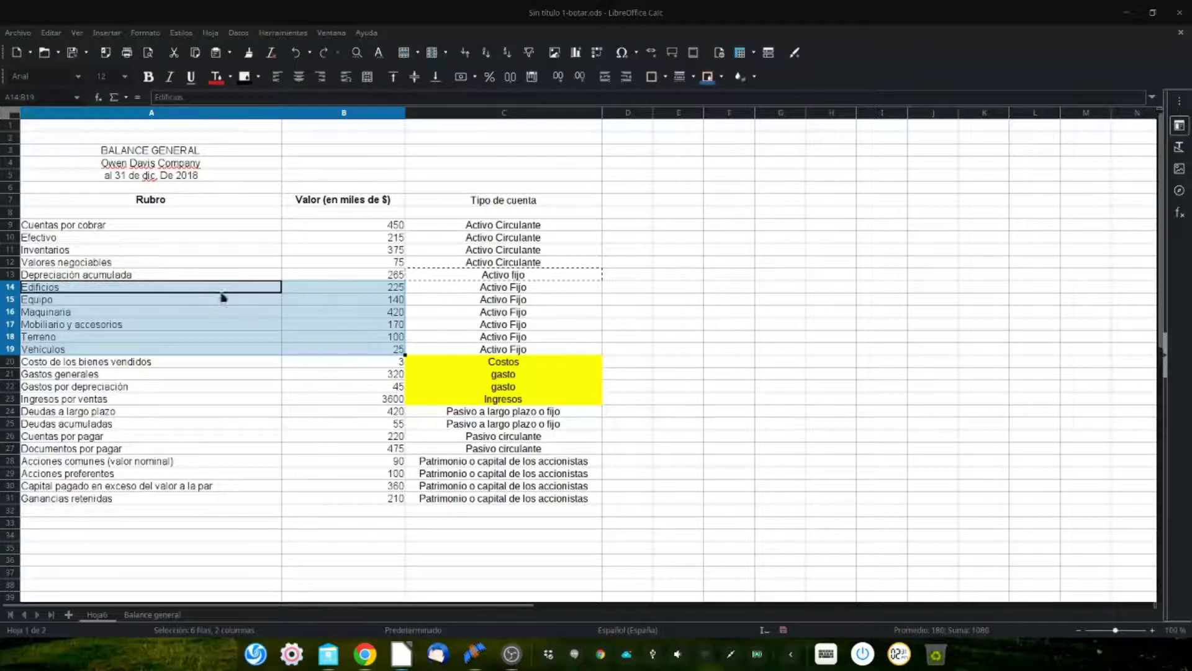
left_click_drag(218, 275, 320, 347)
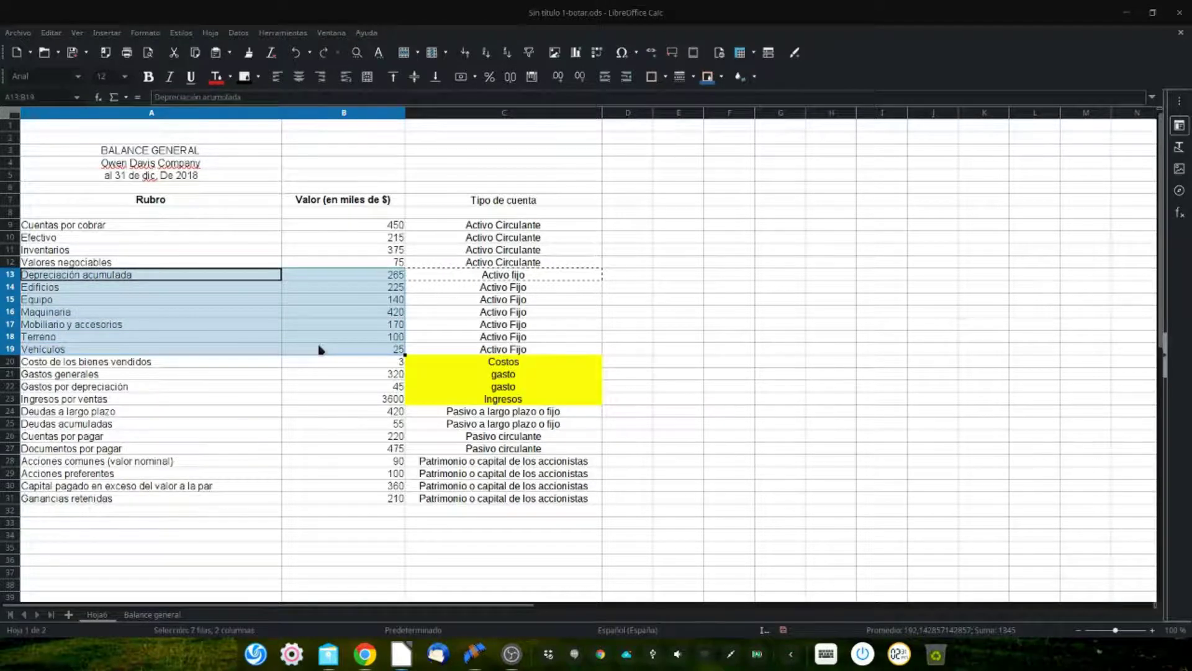
right_click(320, 348)
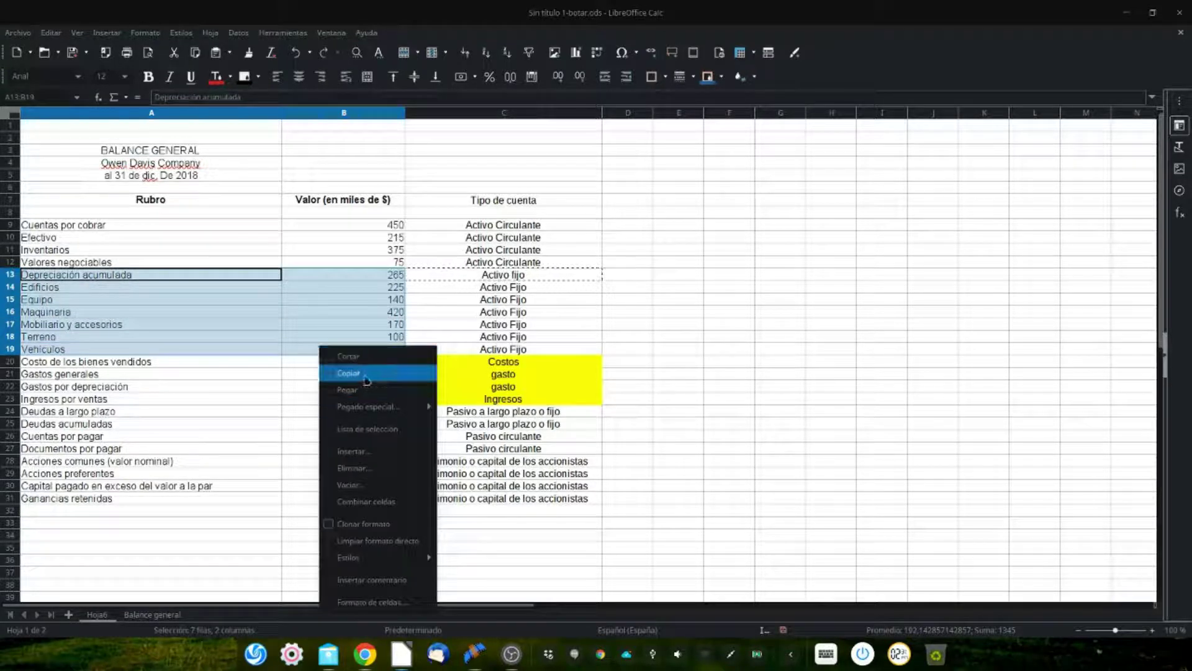
left_click(349, 373)
left_click(168, 619)
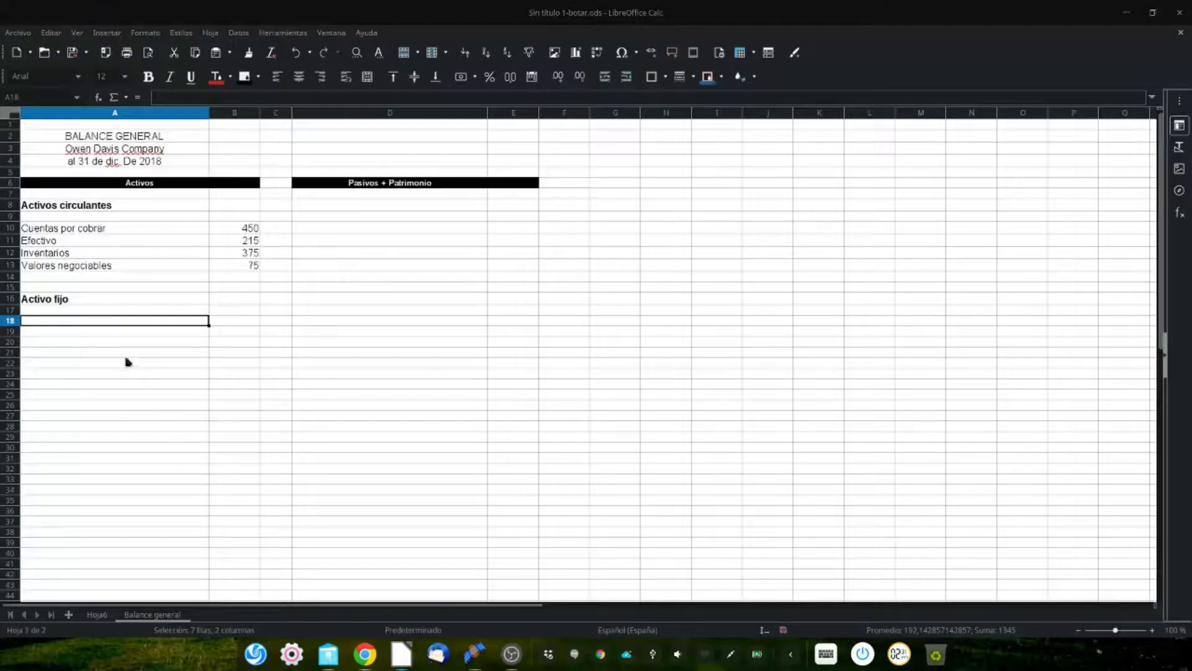
right_click(72, 321)
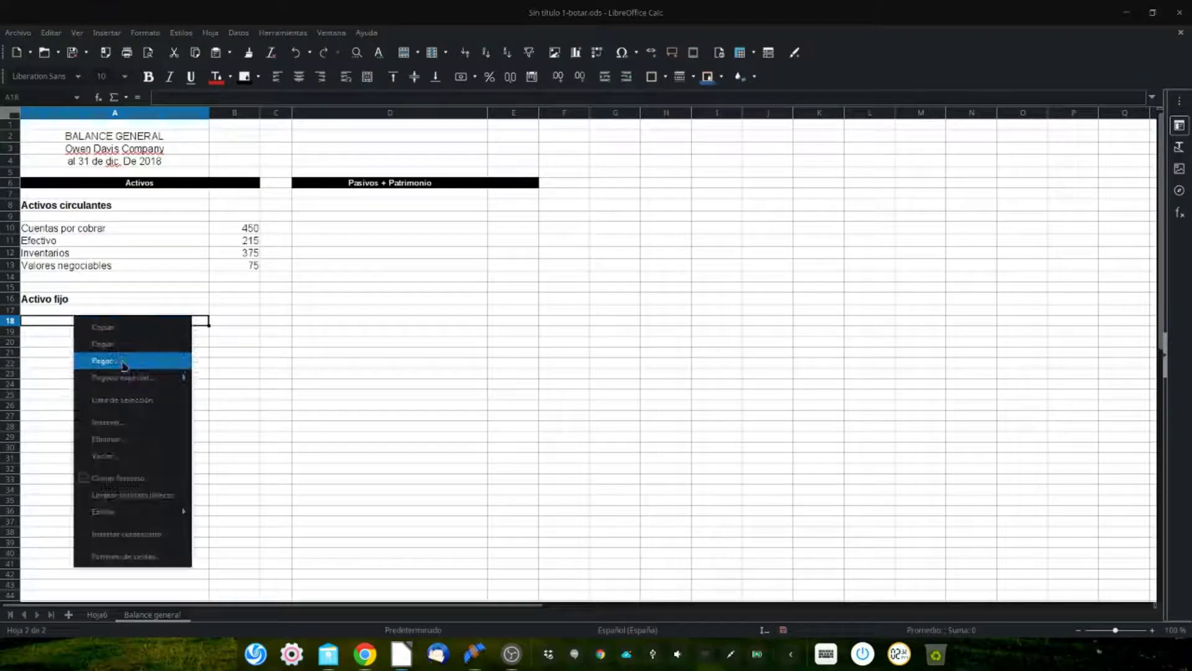
left_click(102, 360)
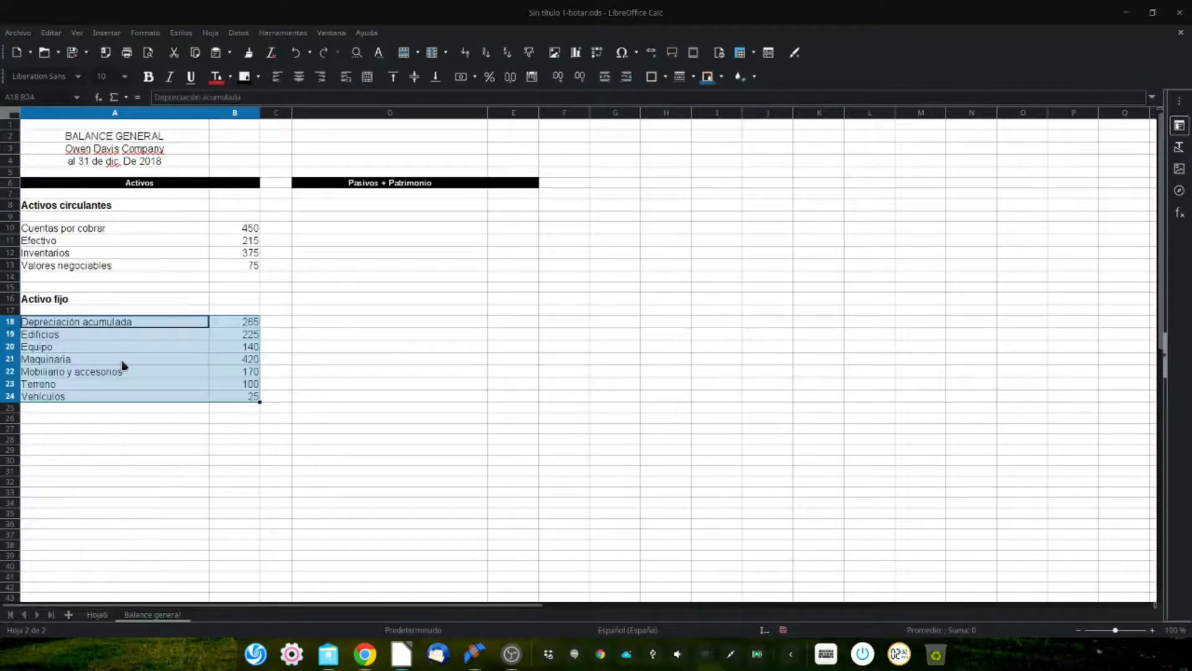
- Enter the label "Total de activos" in A27, below the fixed-asset accounts
left_click(139, 420)
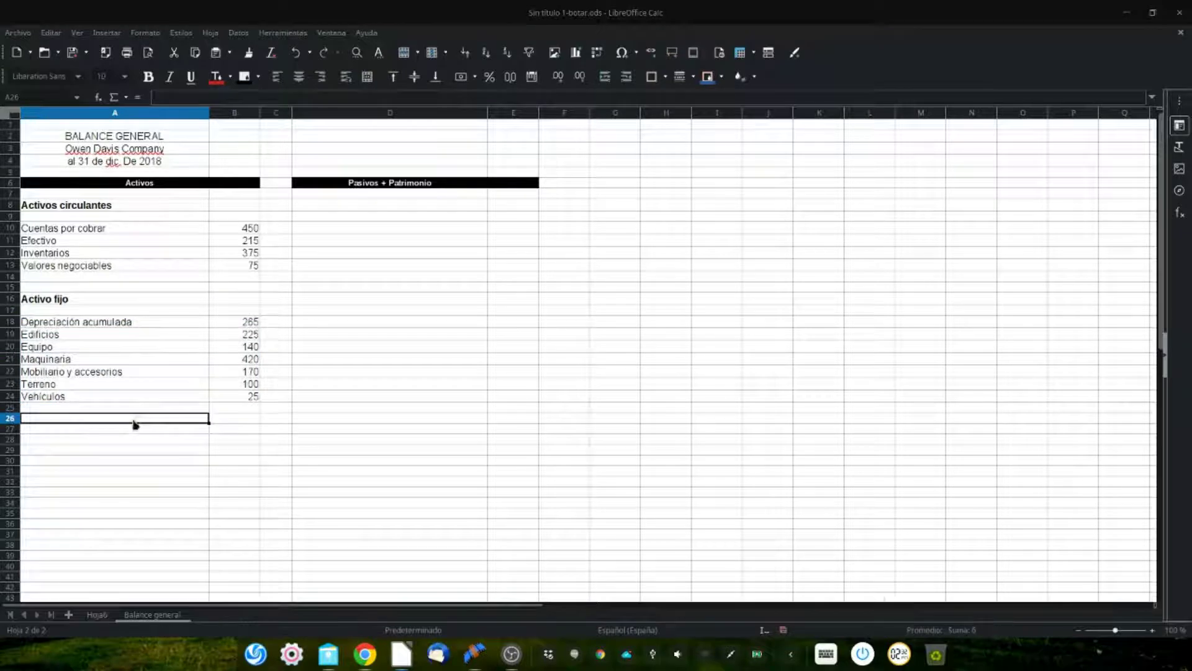
left_click(120, 432)
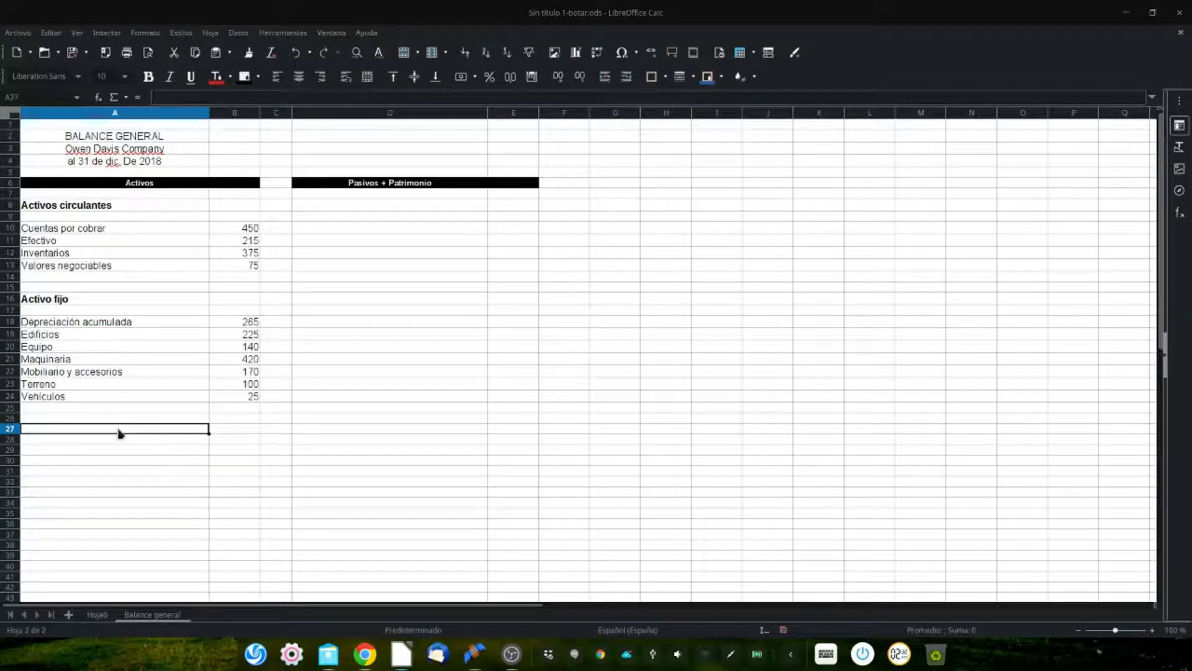
type("Total de ")
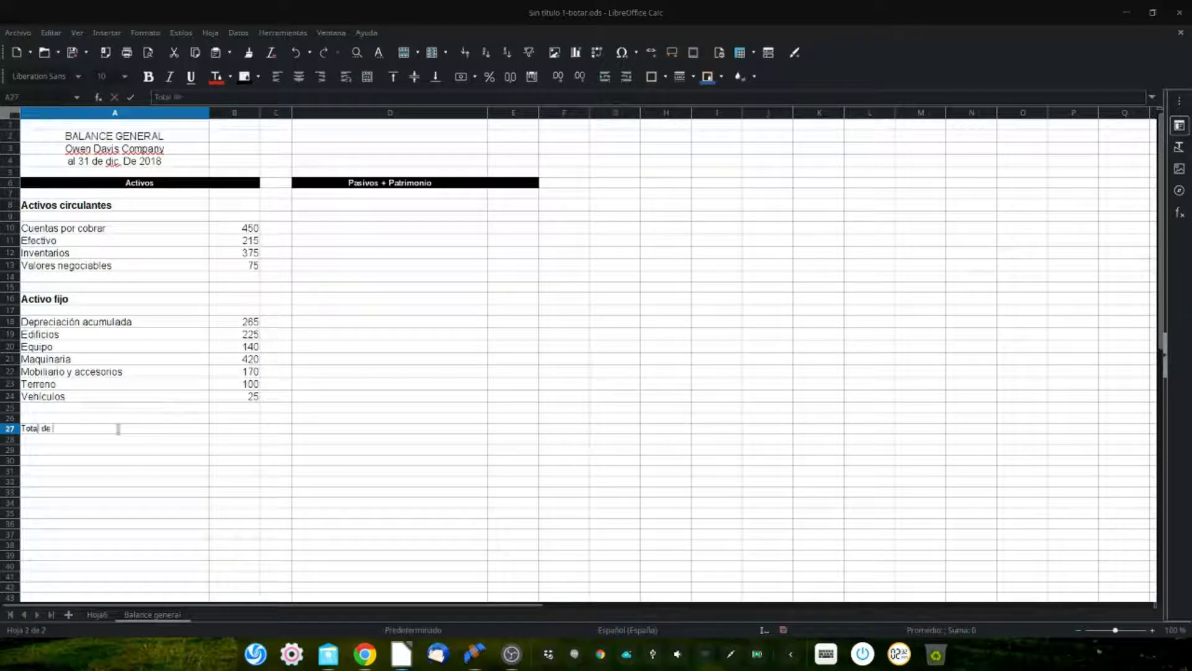
type("activos")
key("Return")
left_click(120, 429)
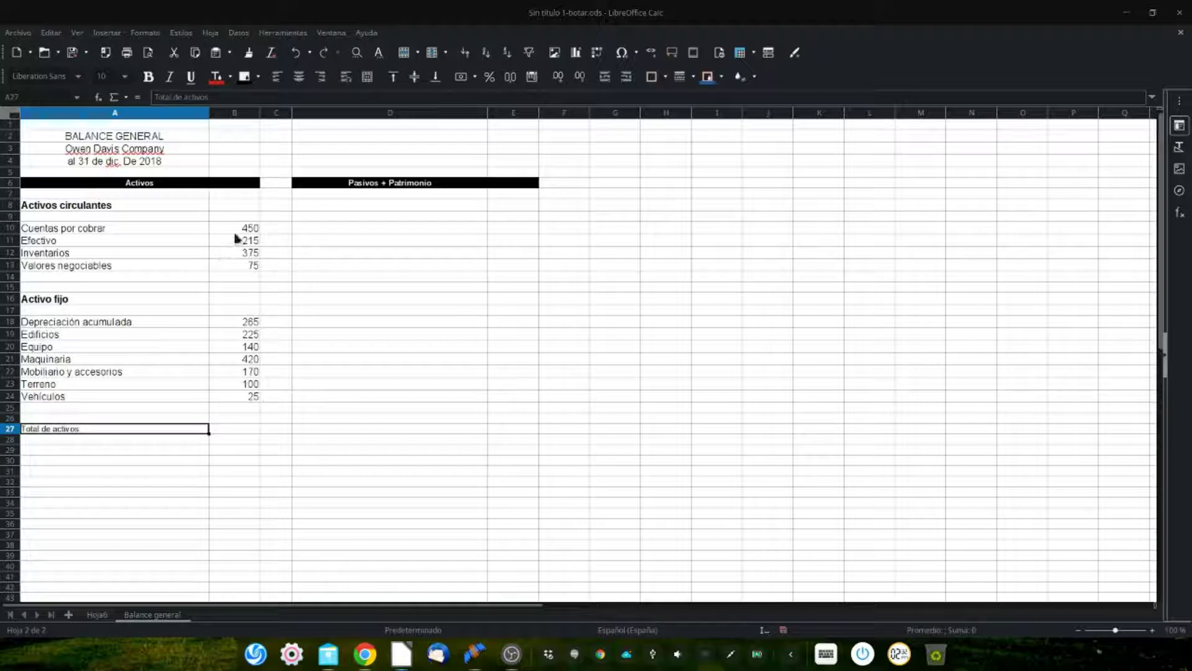
- Calculate the total assets in B27 with the SUMA function over B10:B24
left_click_drag(238, 231, 239, 433)
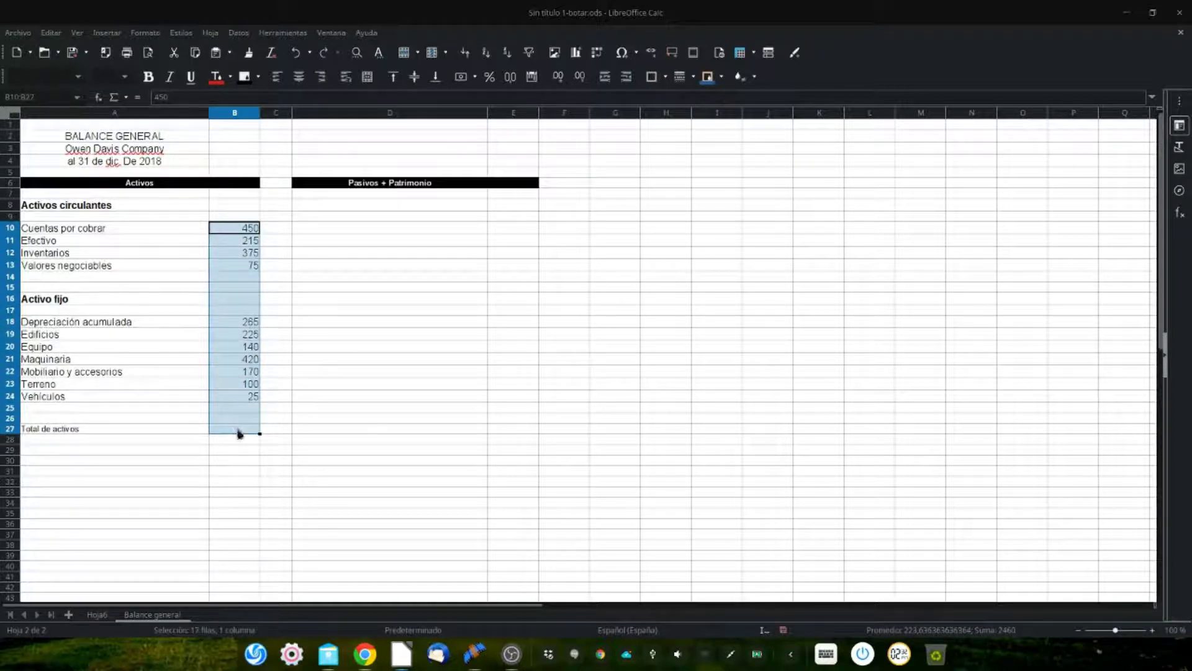
left_click(251, 429)
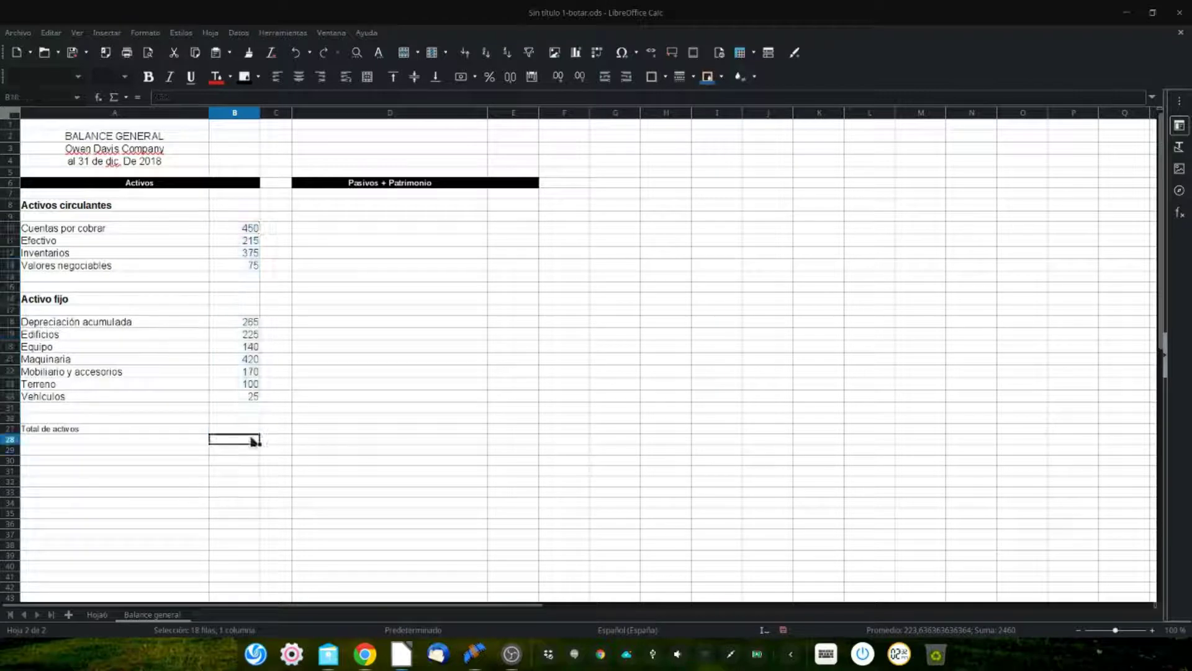
left_click(125, 97)
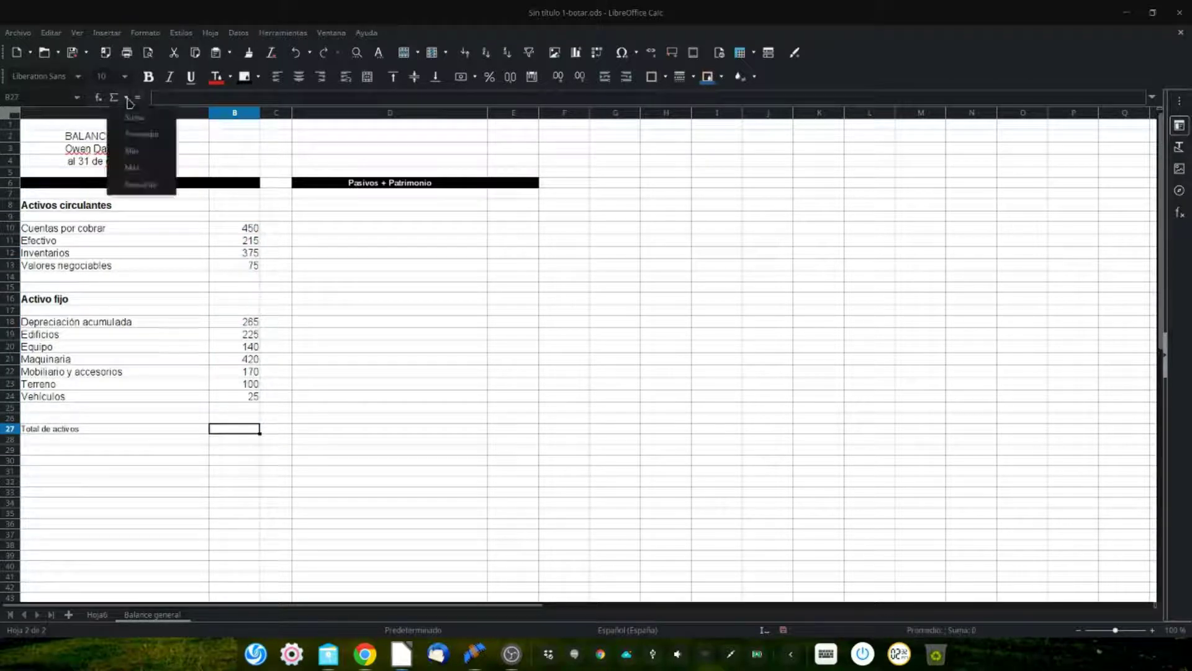
left_click(131, 118)
left_click_drag(251, 234, 257, 403)
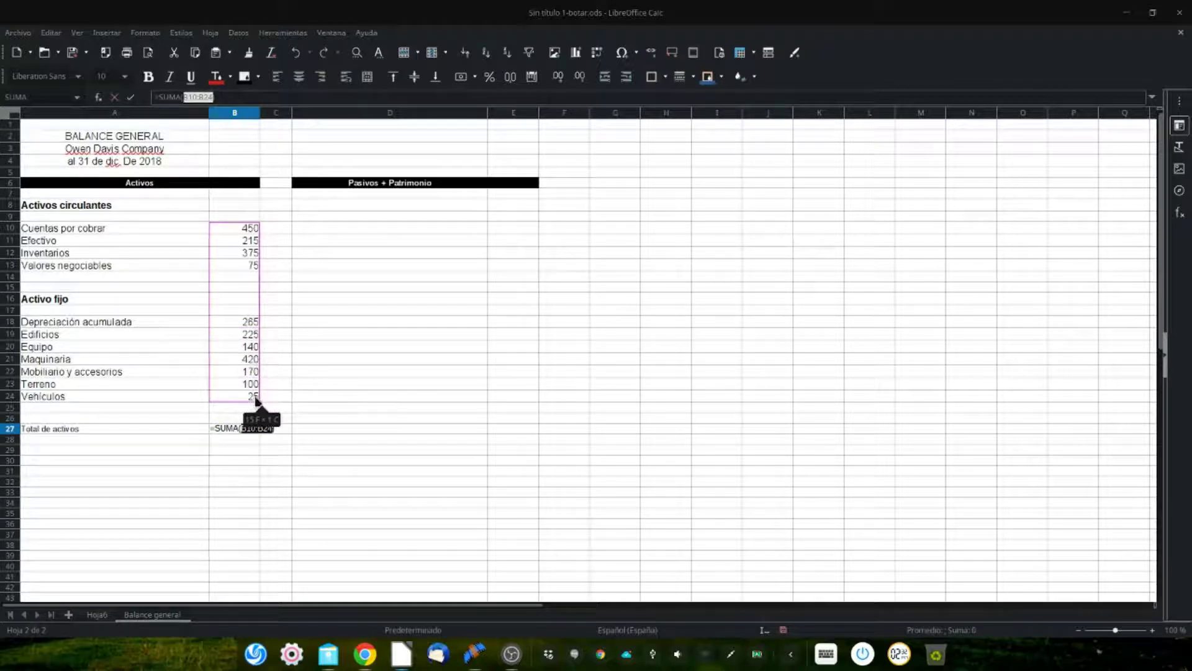
key("Return")
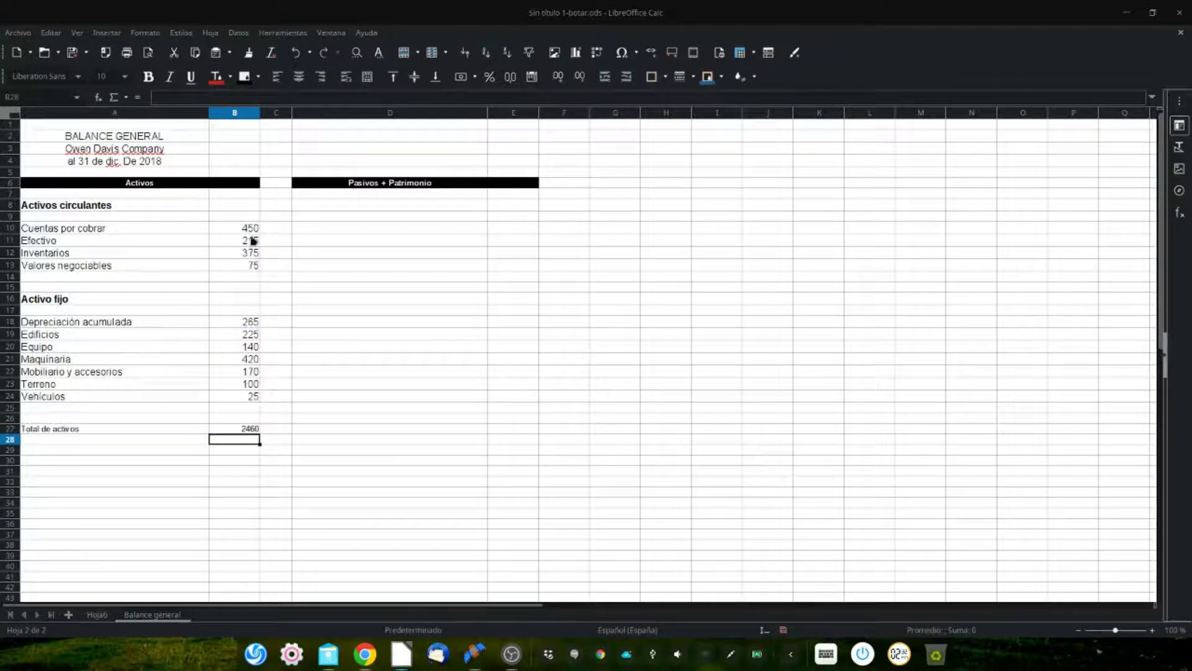
- Format the asset values and total in B10:B27 as currency with the colón symbol (₡) and no decimals
left_click_drag(251, 228, 245, 432)
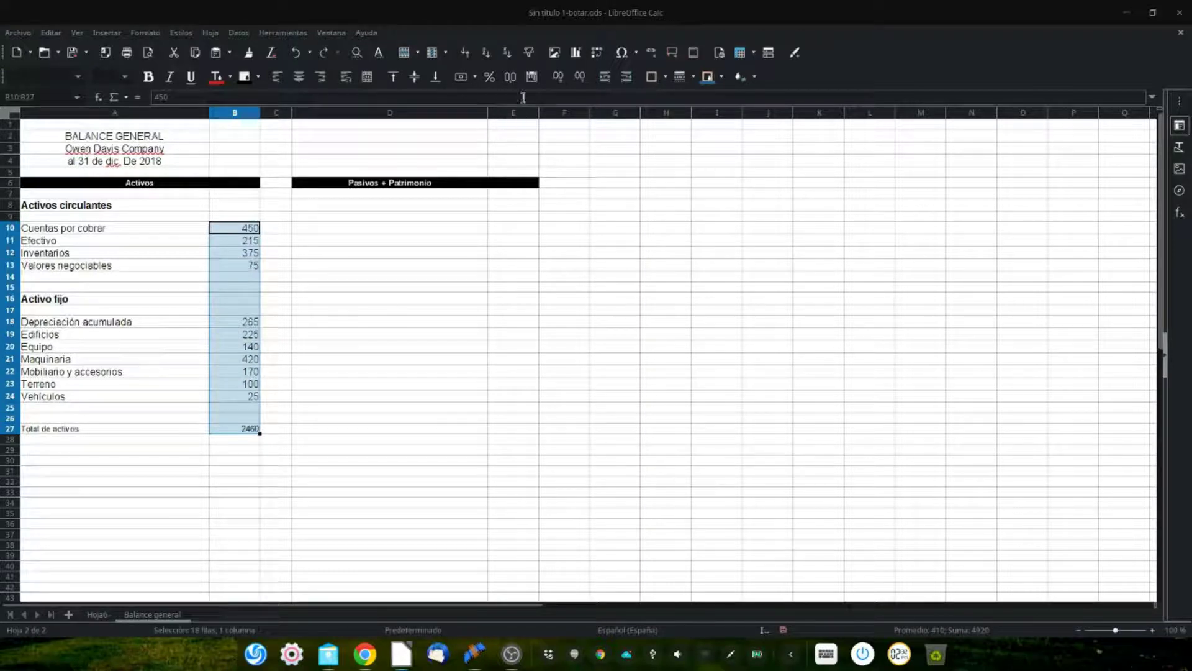
left_click(531, 77)
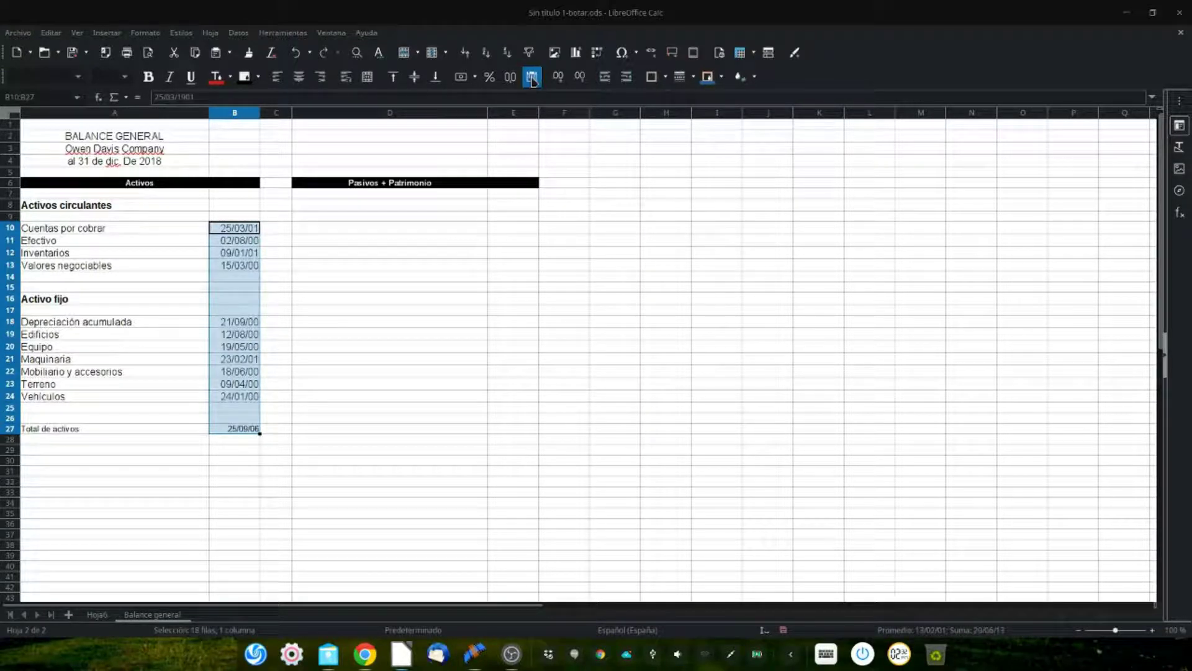
left_click(532, 77)
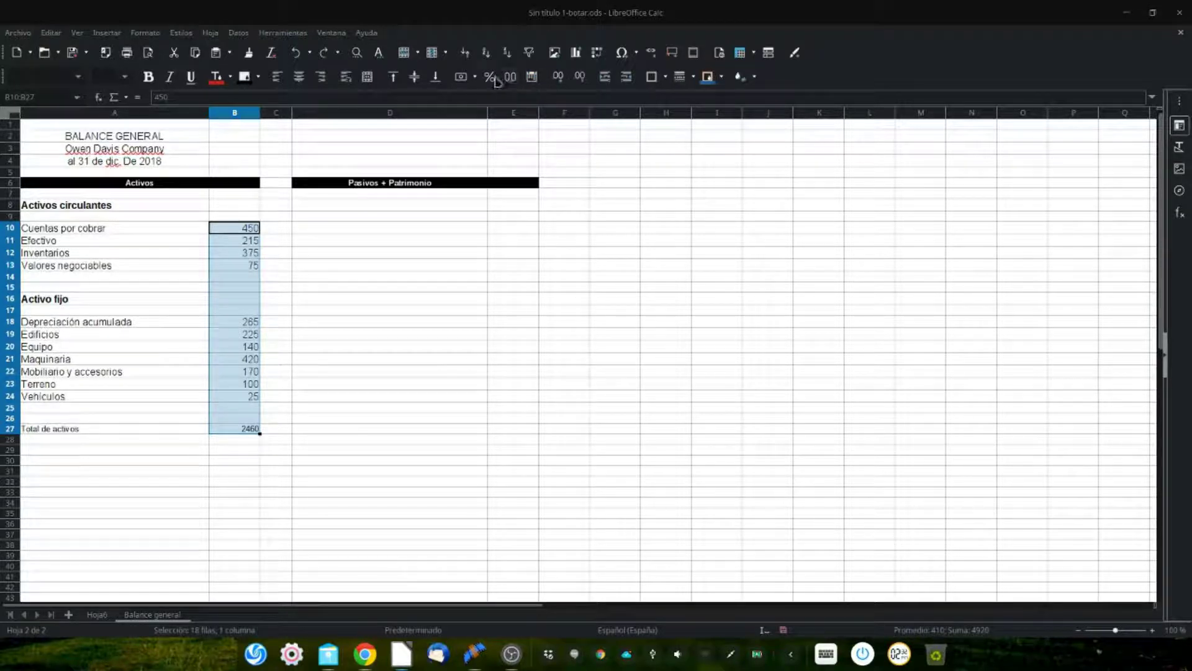
left_click(462, 80)
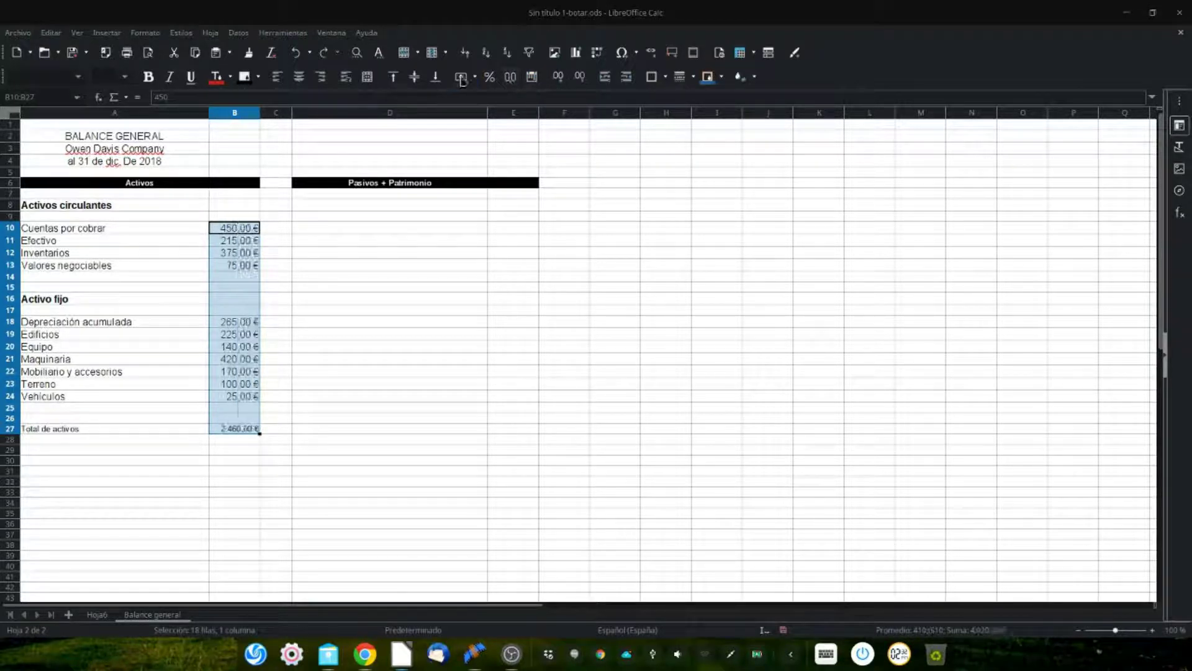
left_click(476, 79)
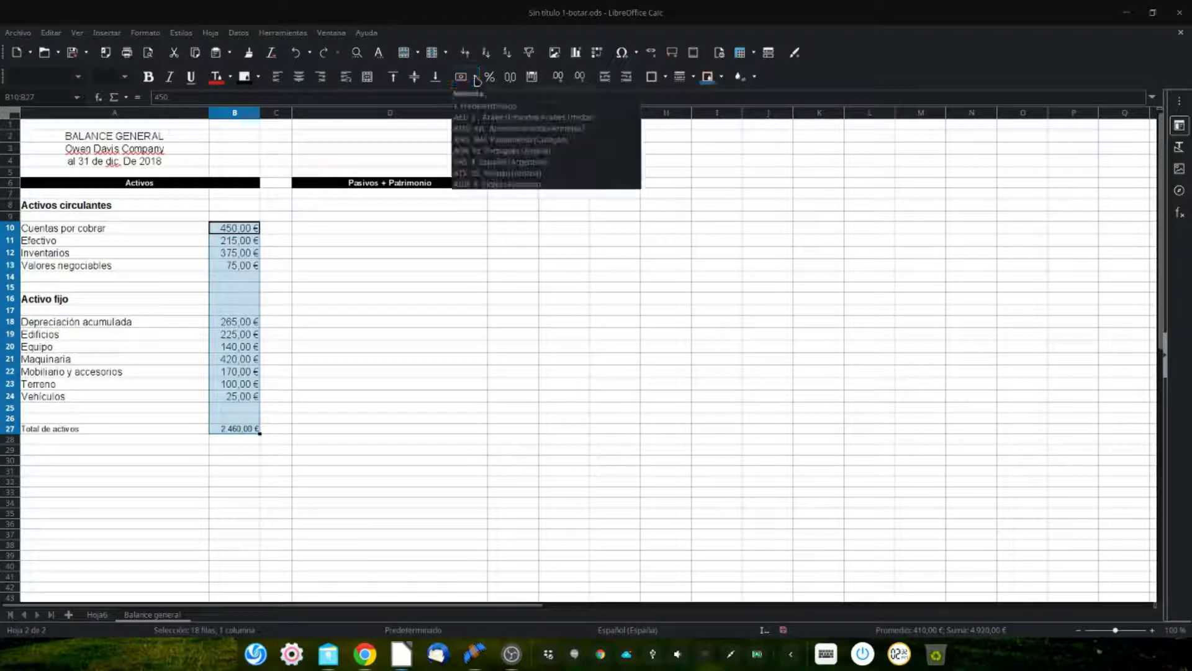
scroll(497, 137, "down", 3)
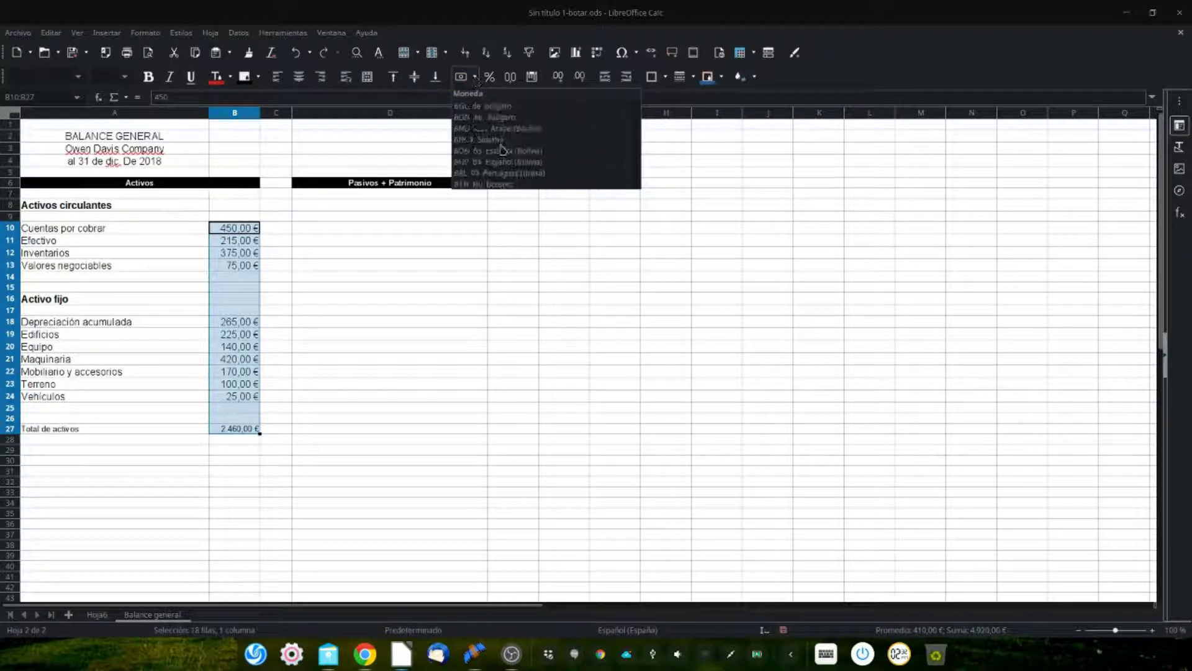
scroll(501, 149, "down", 6)
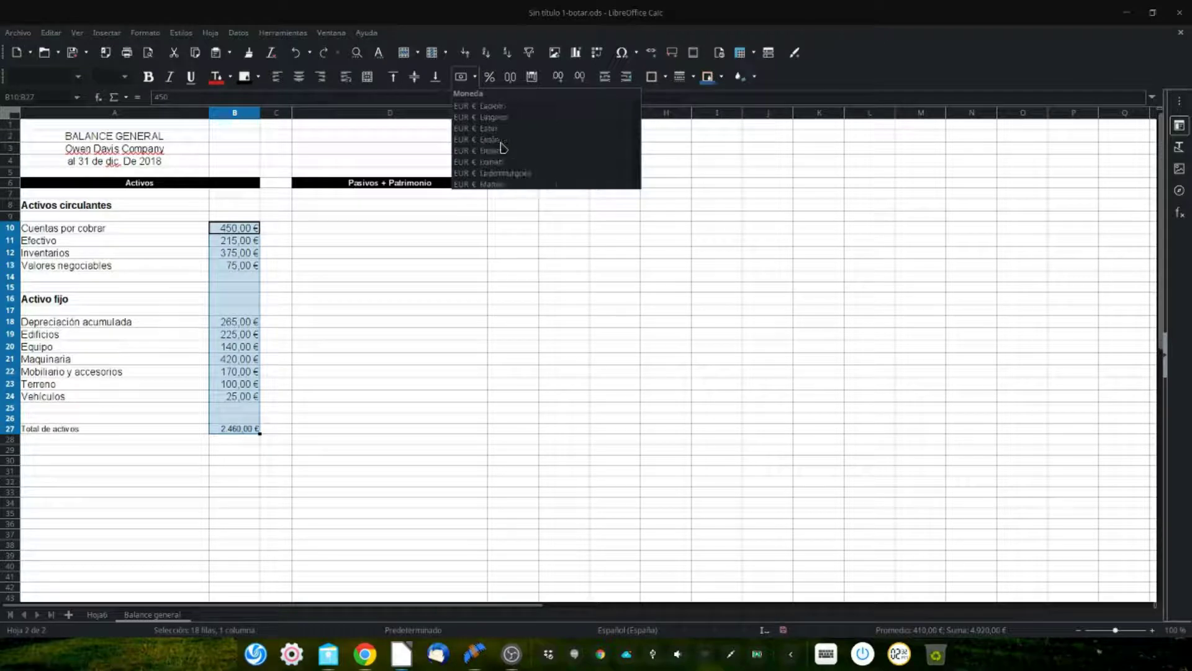
scroll(502, 147, "down", 10)
scroll(502, 148, "down", 10)
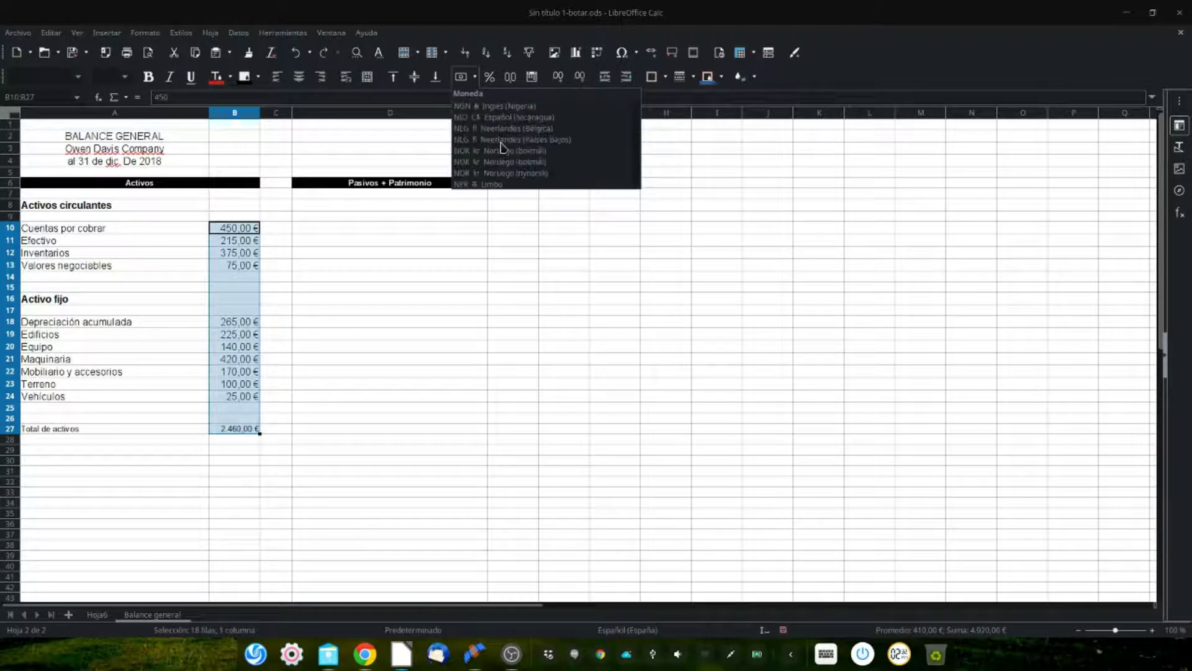
scroll(502, 147, "down", 20)
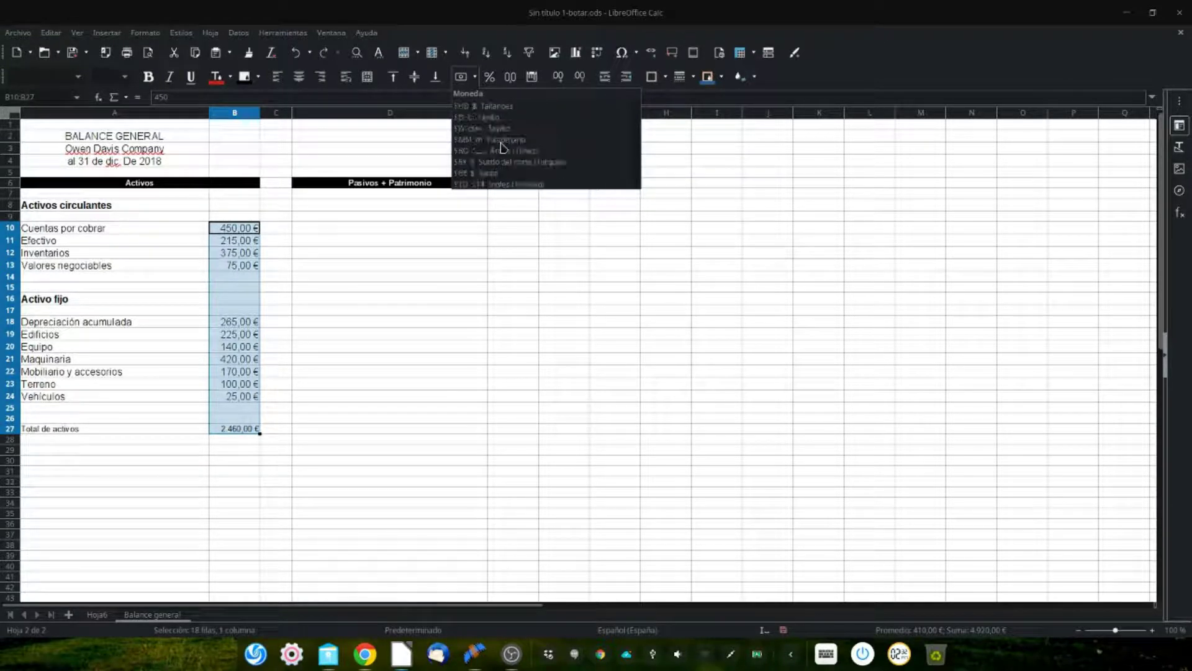
scroll(502, 147, "down", 20)
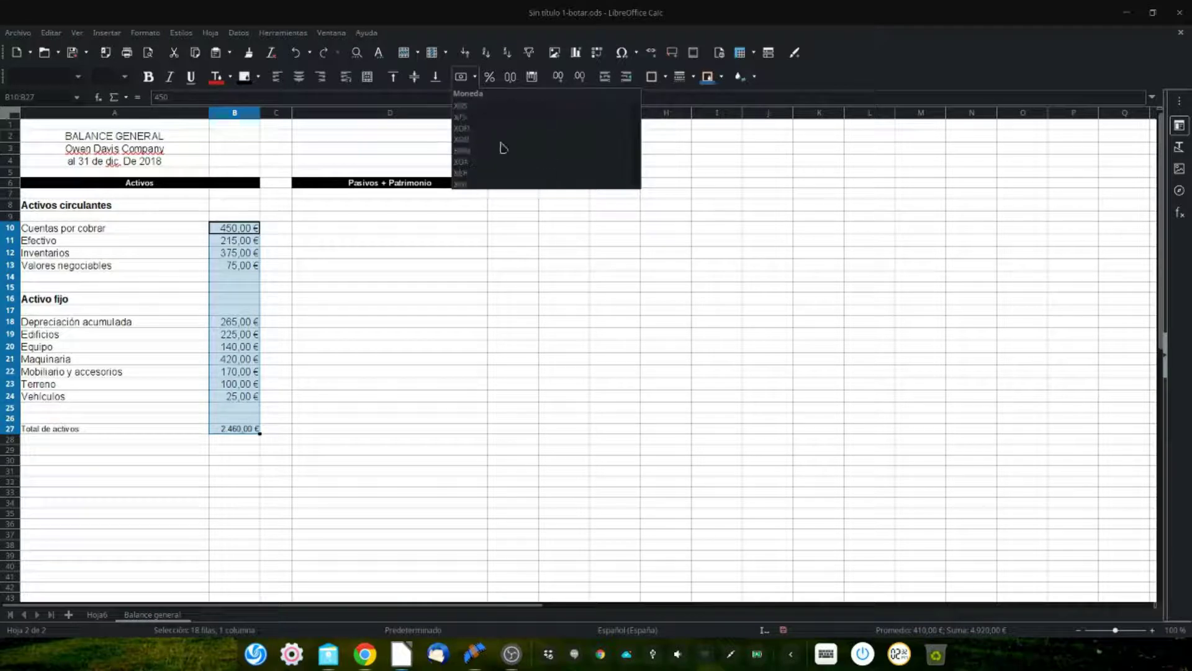
scroll(503, 148, "down", 10)
scroll(504, 144, "down", 20)
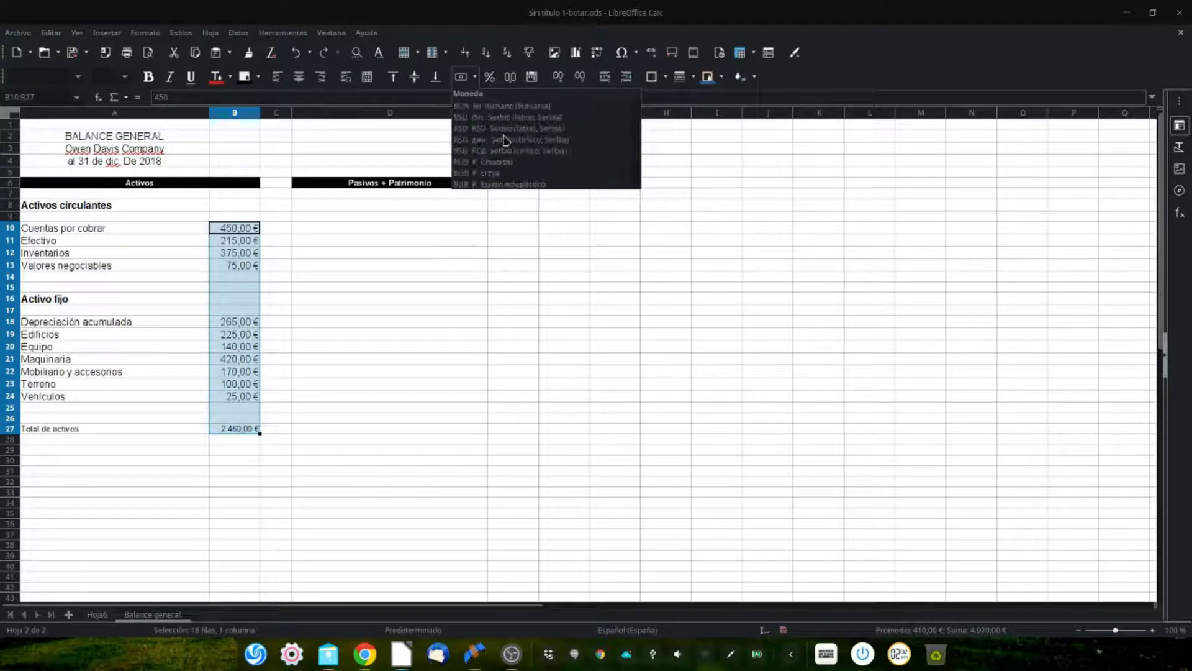
scroll(508, 138, "down", 15)
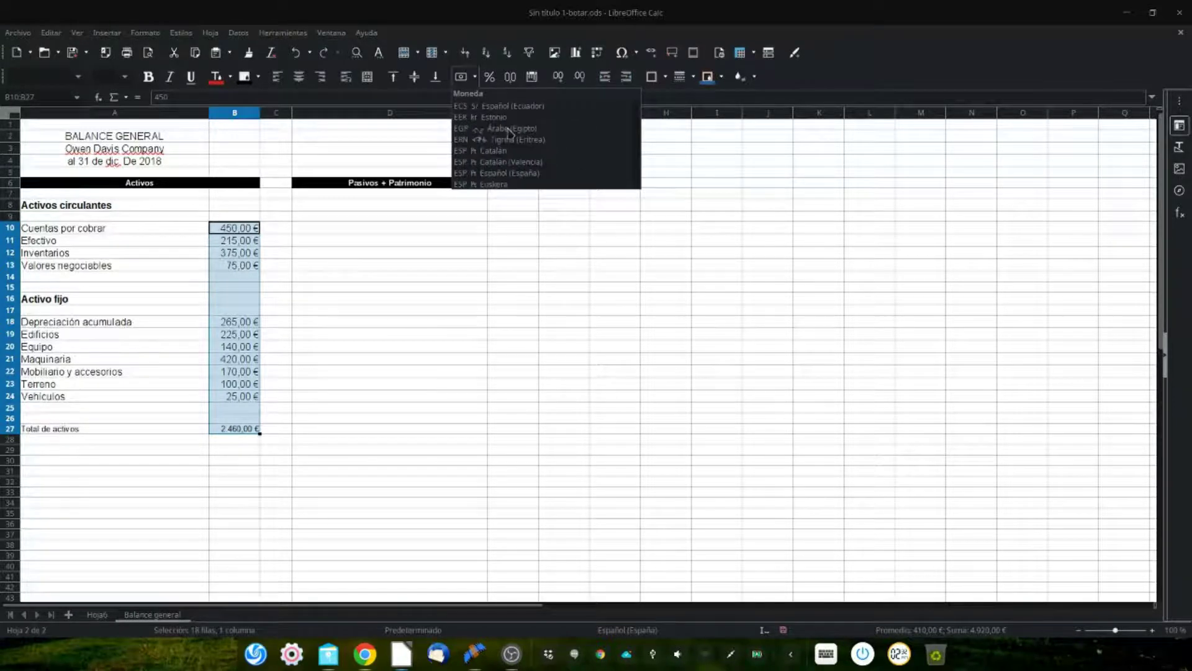
scroll(509, 132, "down", 10)
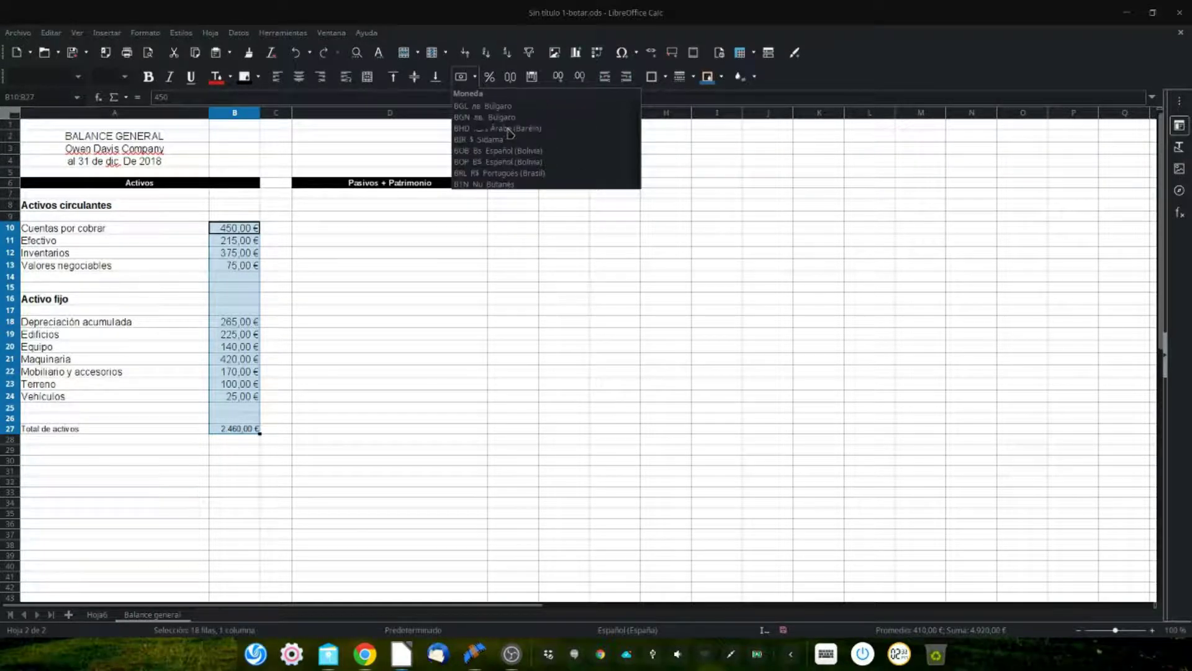
left_click(509, 133)
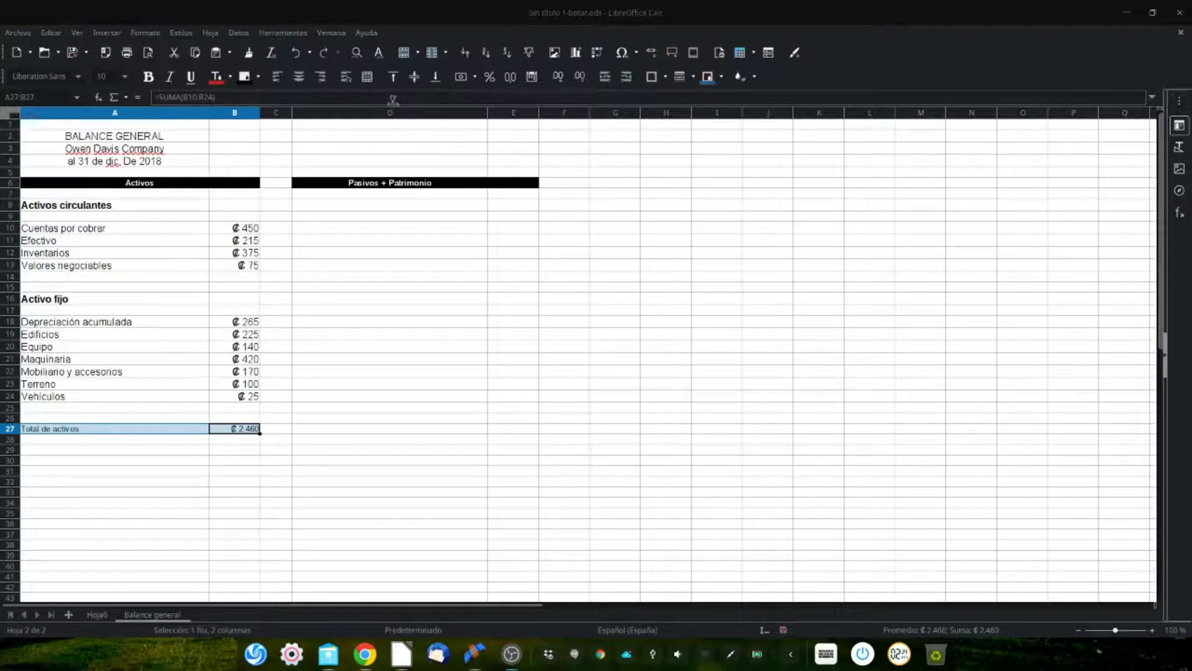
- Make the "Total de activos" label and its amount in A27:B27 bold with font size 13
left_click(149, 77)
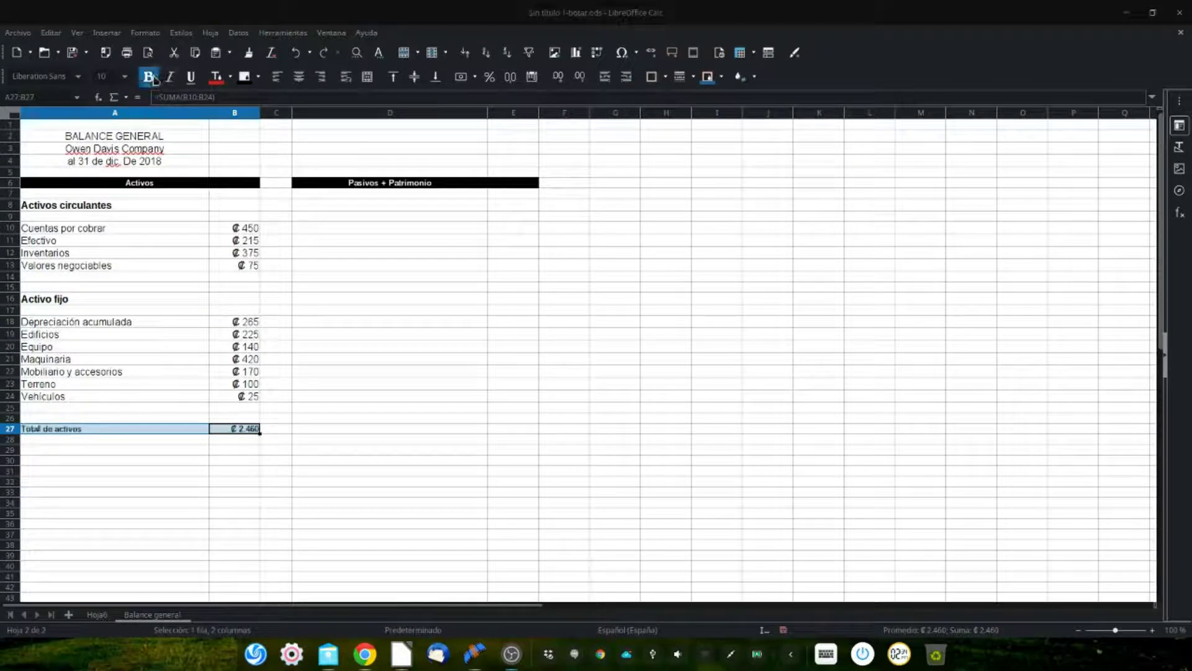
left_click(124, 77)
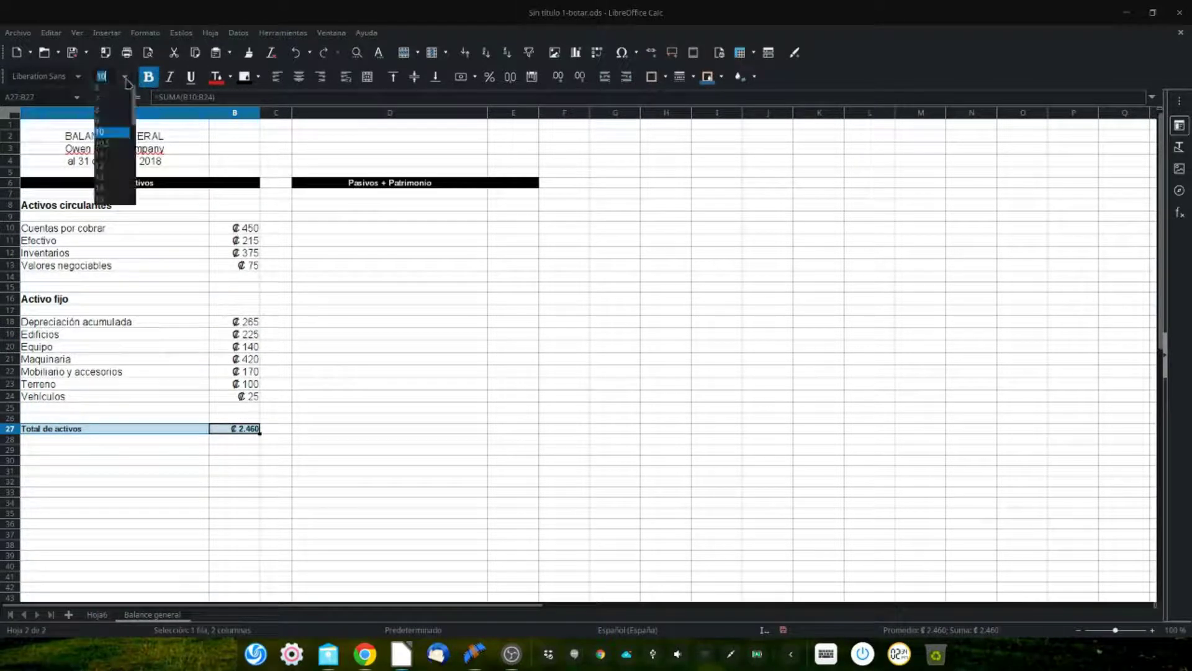
left_click(113, 180)
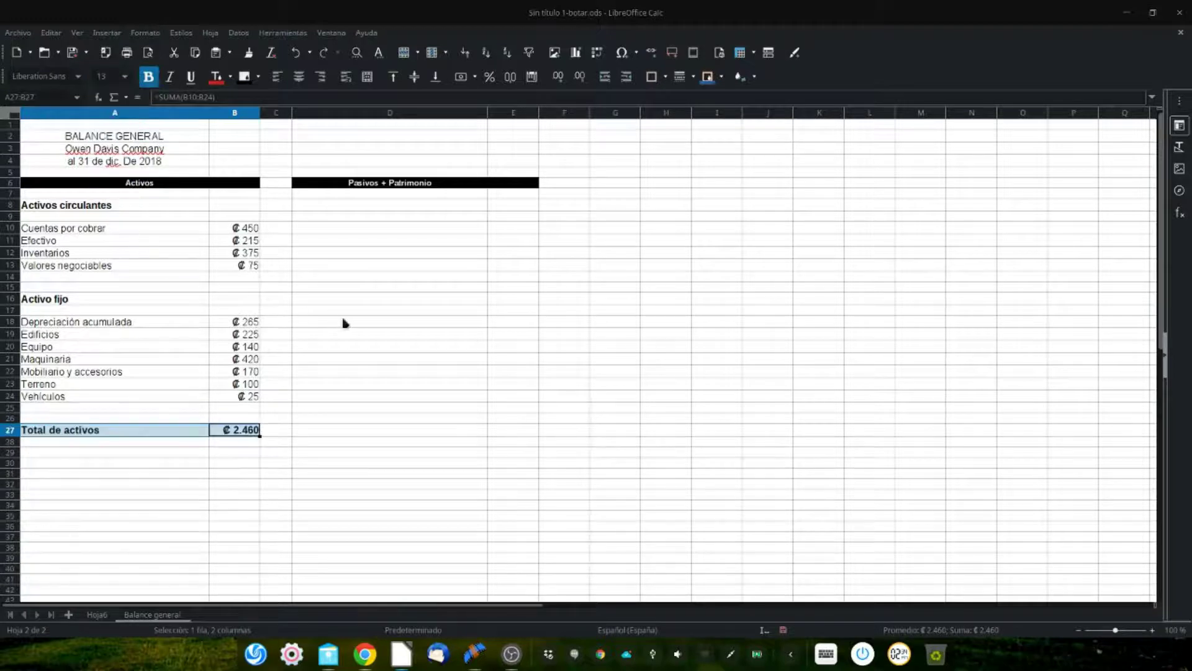
left_click(347, 323)
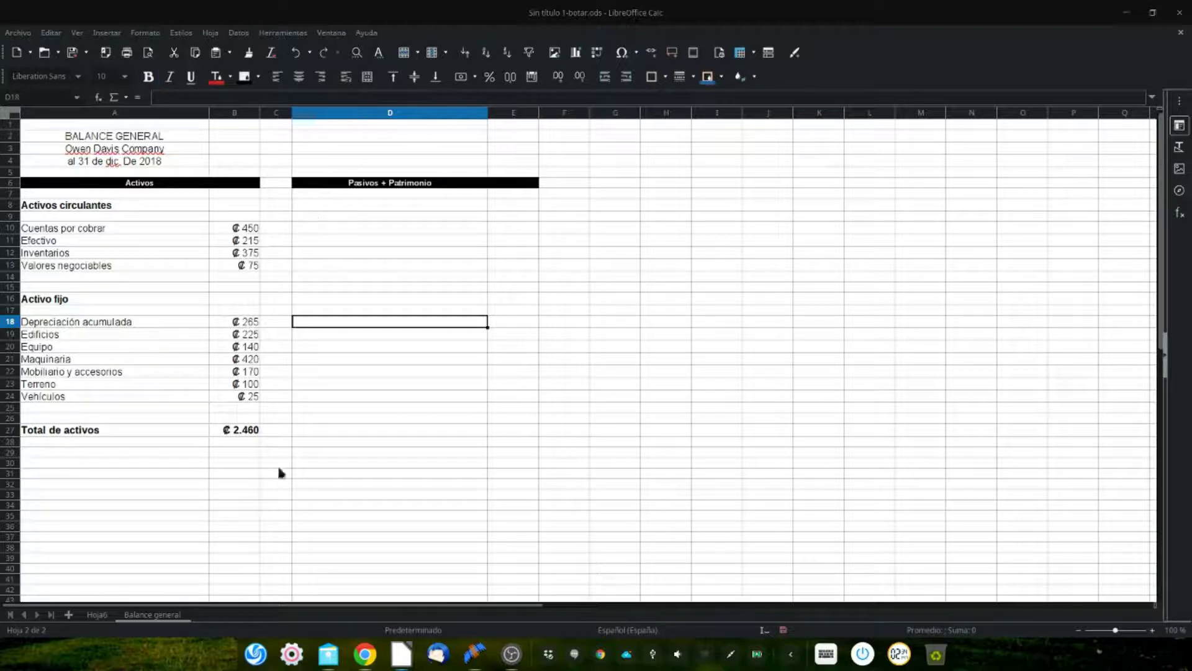
- Copy the "Pasivo circulante" label from C26 of Hoja6 into D8 of Balance general, matching the bold, left-aligned format of A8
left_click(96, 617)
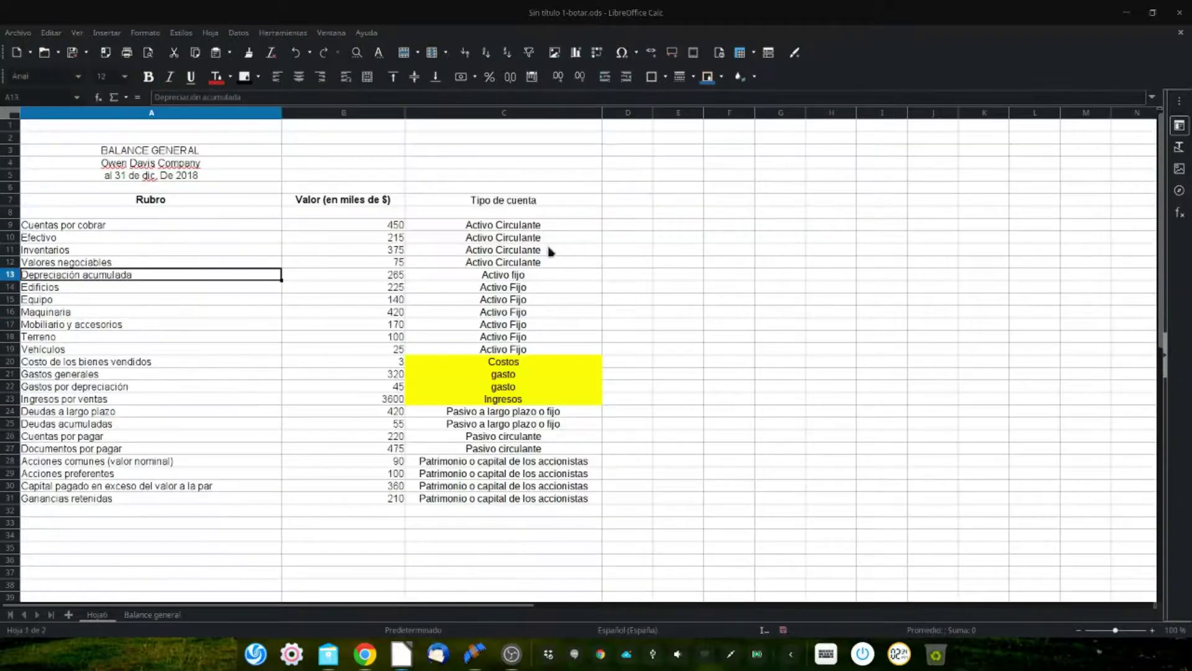
left_click(509, 438)
right_click(510, 440)
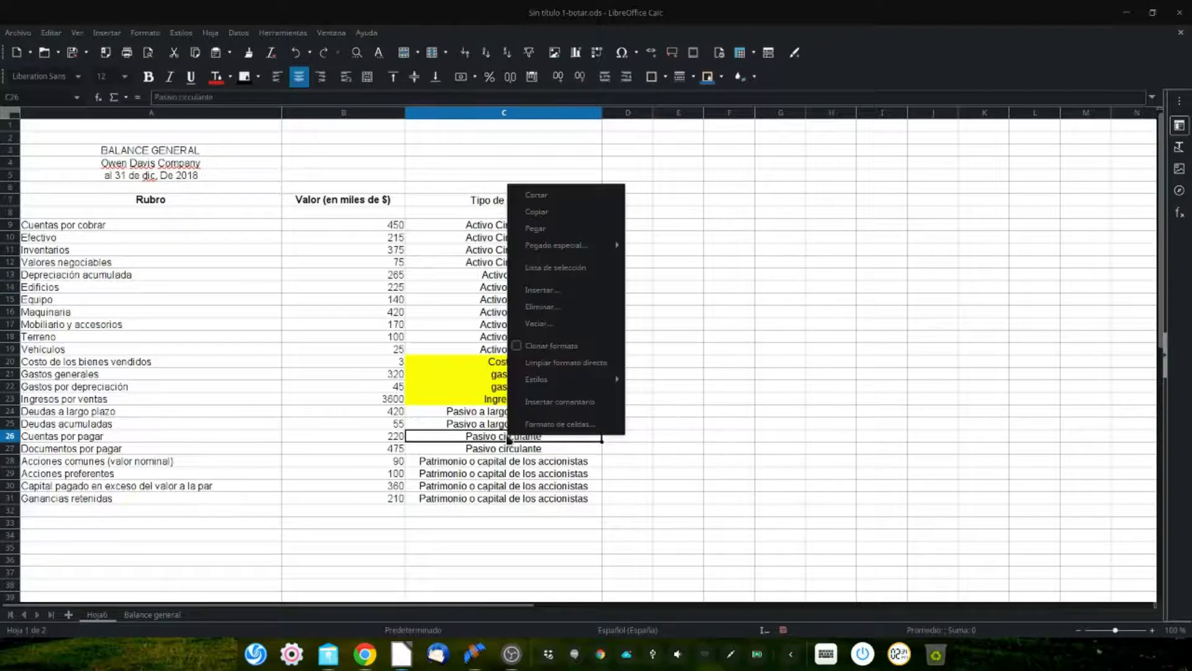
left_click(562, 218)
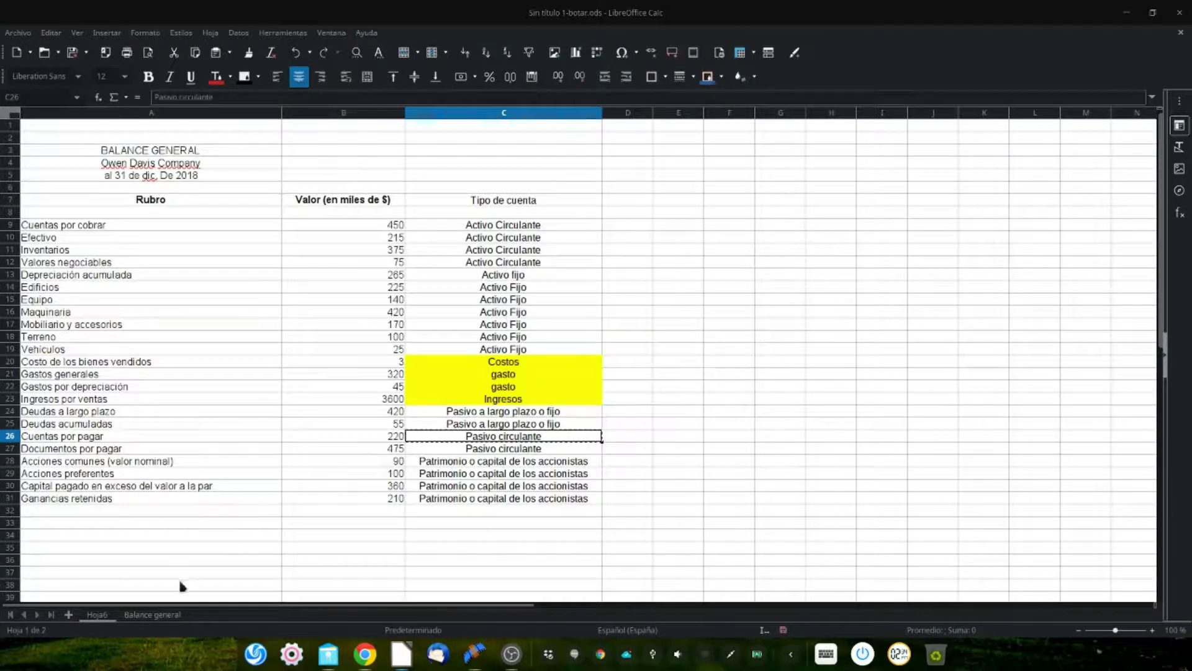
left_click(152, 614)
left_click(372, 211)
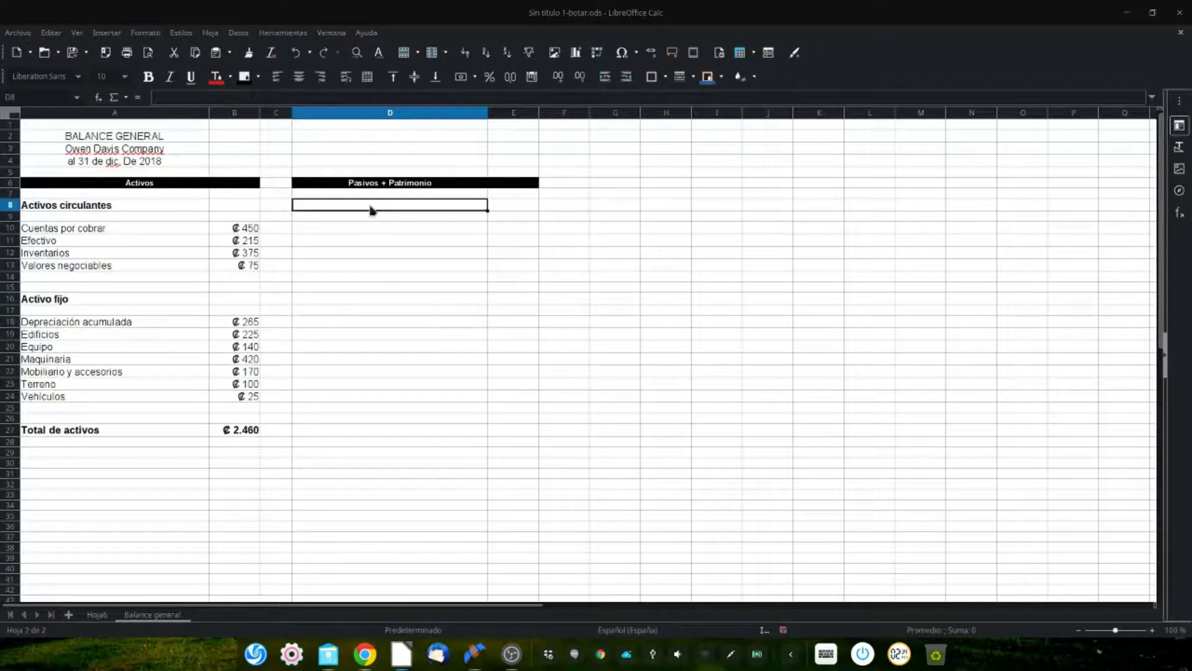
right_click(371, 210)
left_click(406, 247)
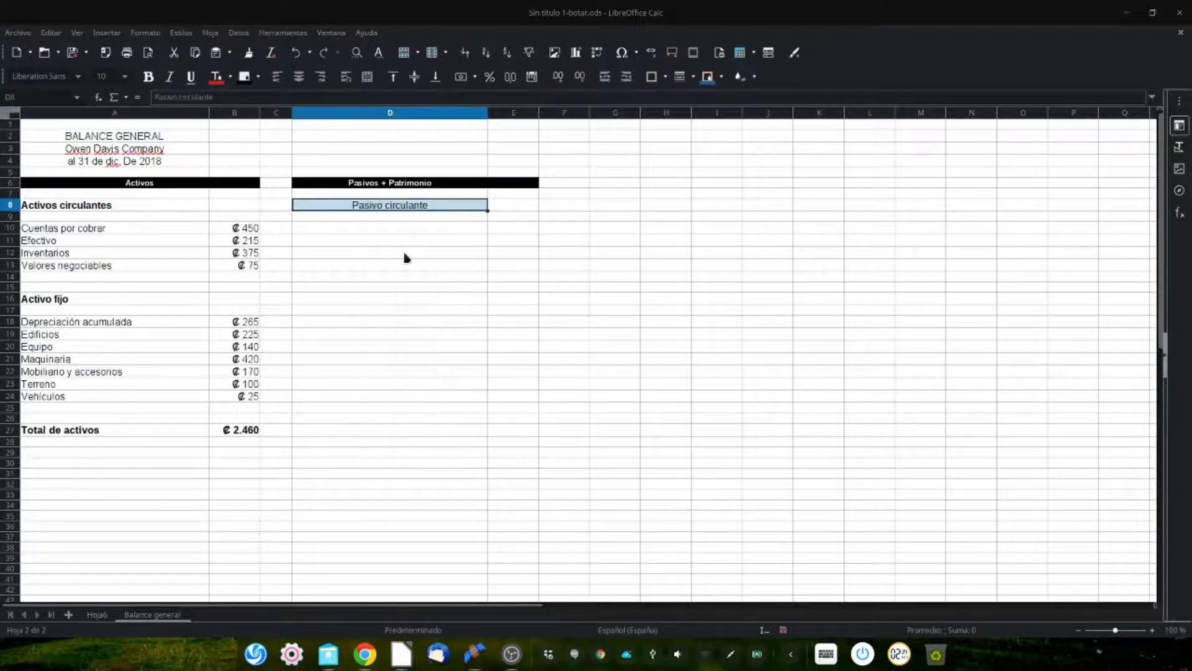
key("Home")
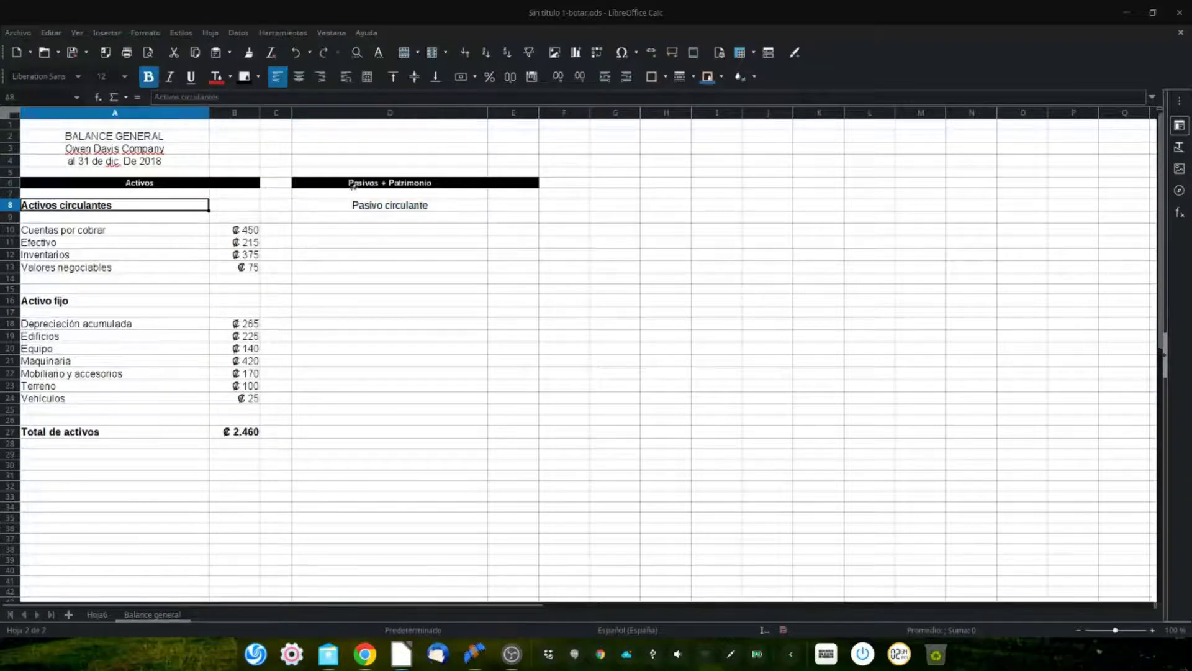
left_click(380, 204)
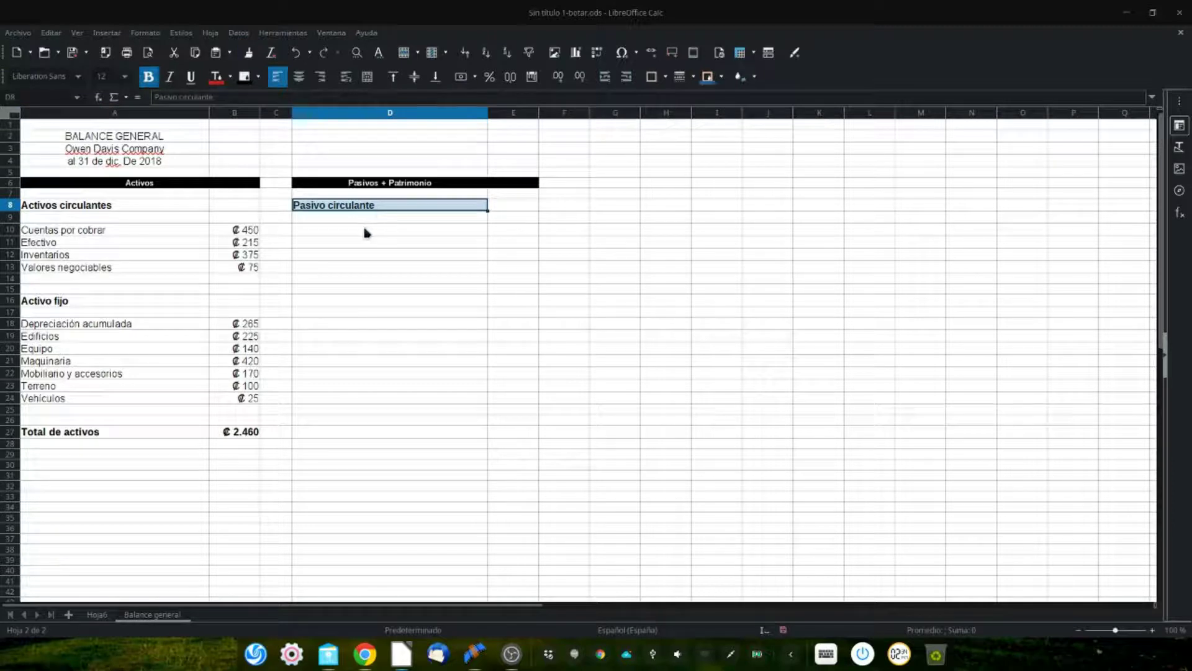
- Copy Cuentas por pagar and Documentos por pagar with their values from A26:B27 of Hoja6 into Balance general starting at D10
left_click(366, 233)
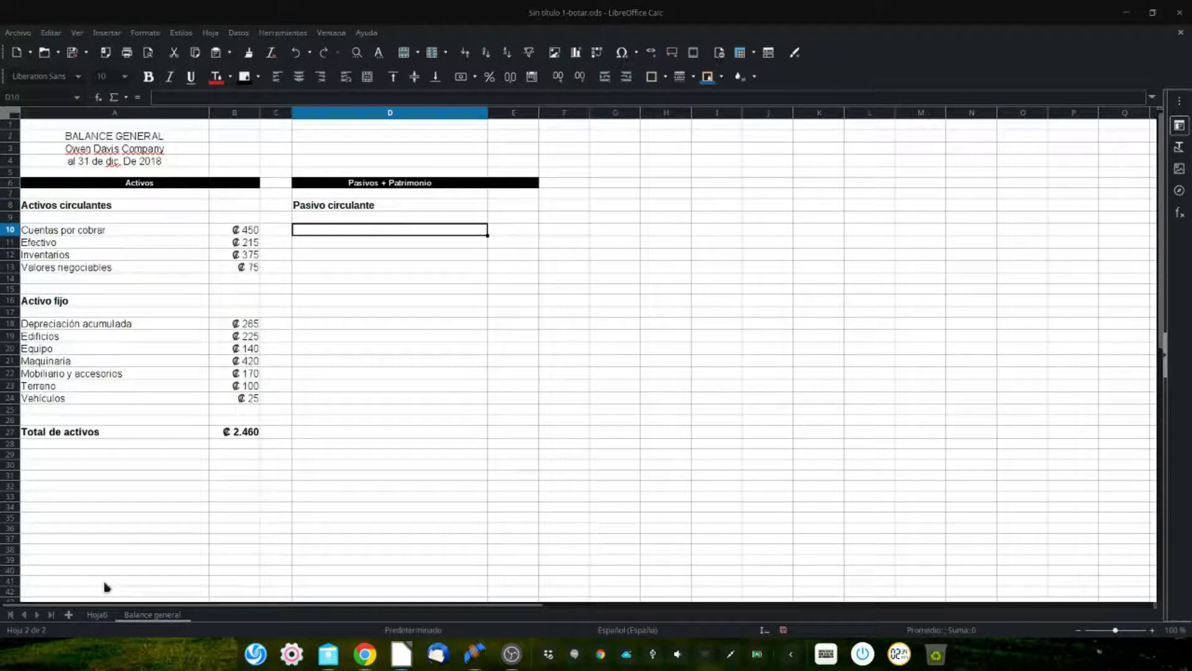
left_click(97, 614)
left_click_drag(87, 436, 91, 453)
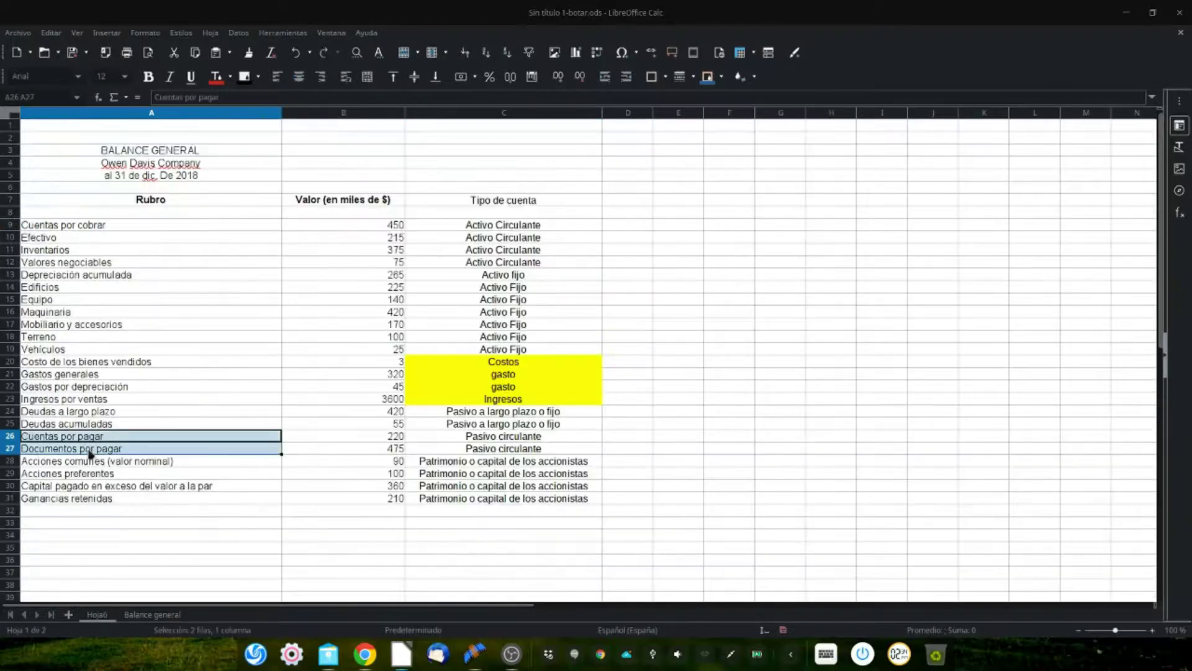
left_click_drag(249, 452, 301, 453)
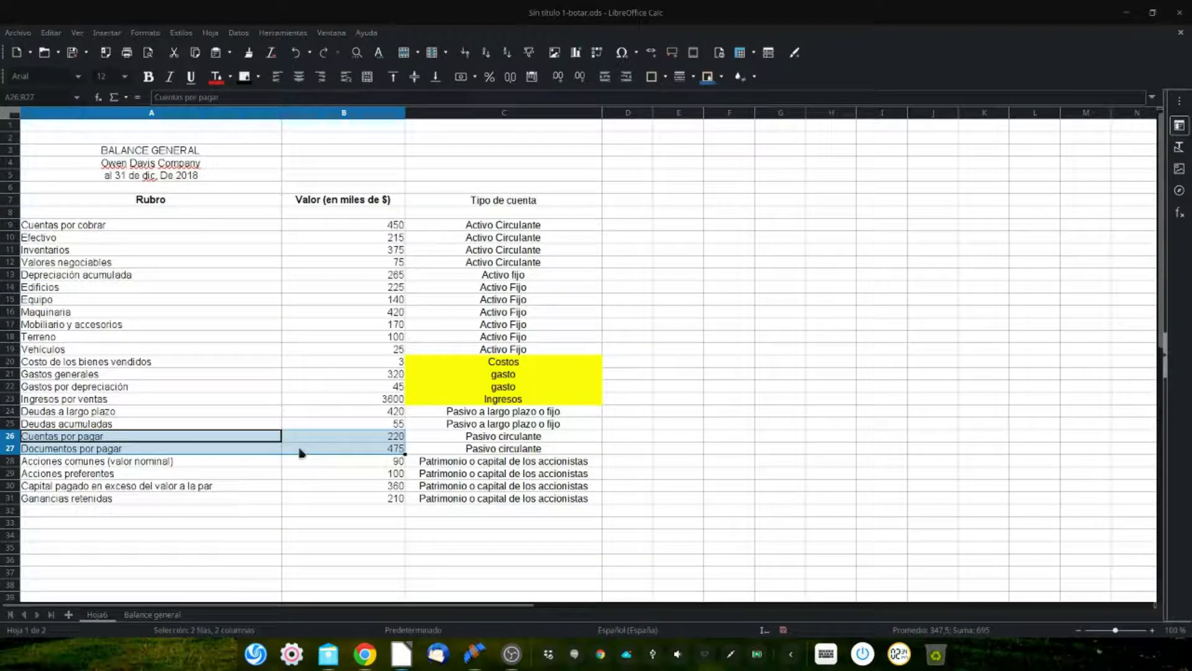
right_click(301, 453)
left_click(342, 211)
left_click(152, 614)
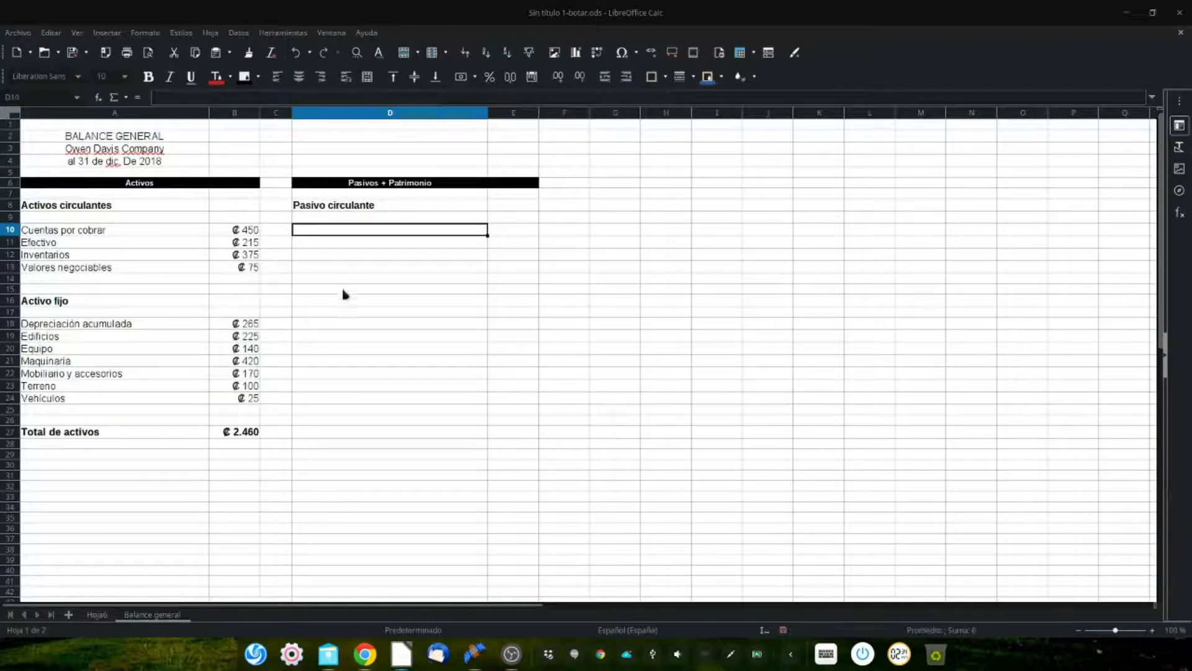
right_click(327, 232)
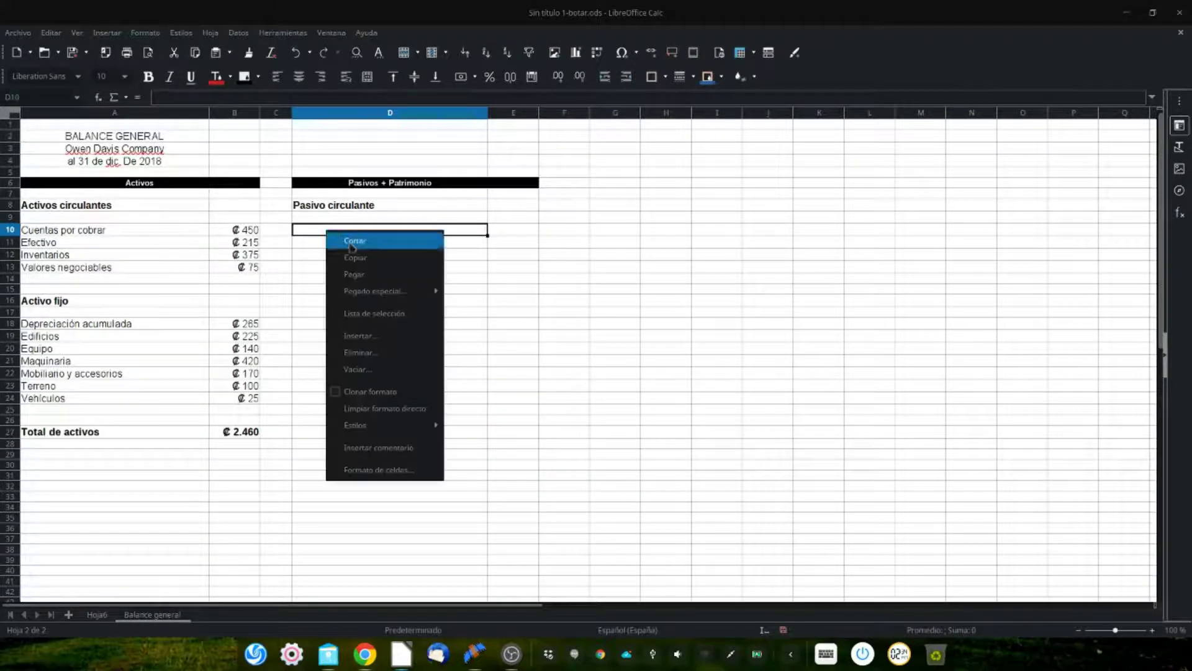
left_click(366, 280)
- Copy Deudas a largo plazo and Deudas acumuladas with their values from A24:B25 of Hoja6 into Balance general starting at D15
key("ctrl+Page_Up")
right_click(353, 422)
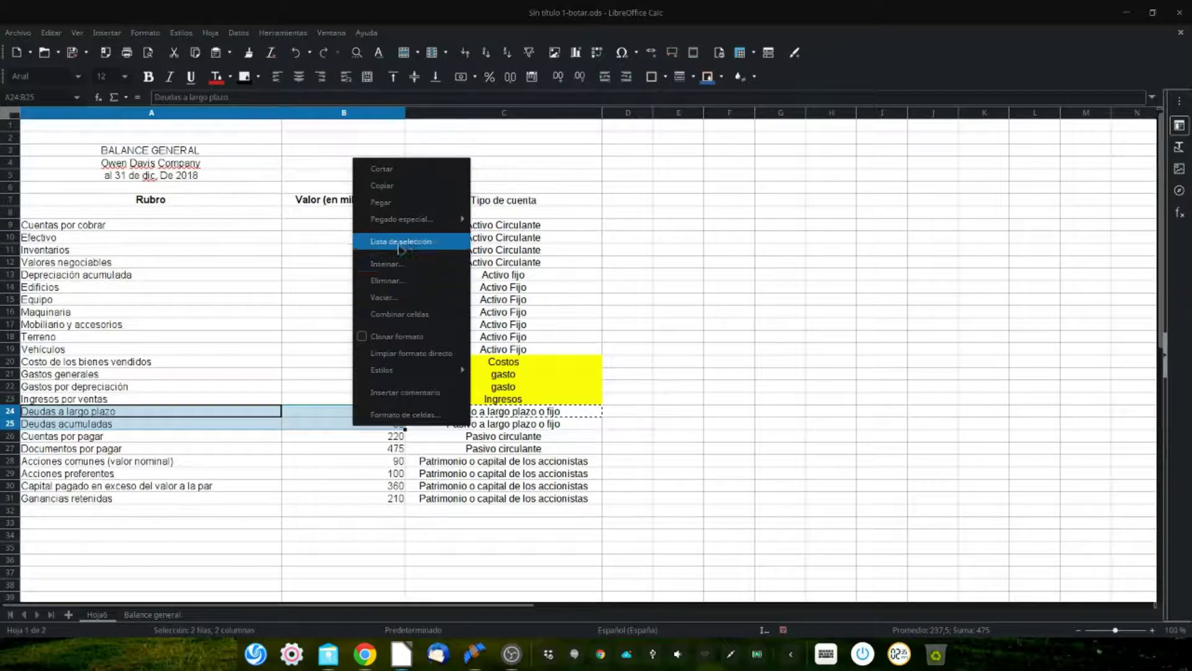
left_click(400, 187)
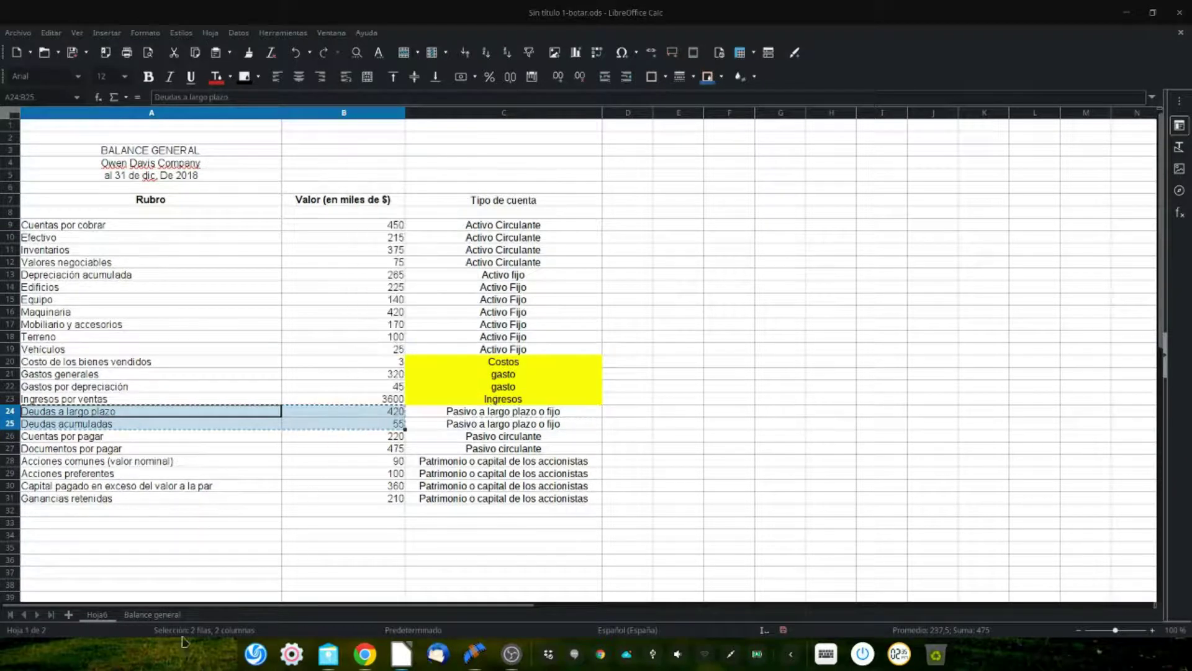
left_click(166, 616)
left_click(346, 292)
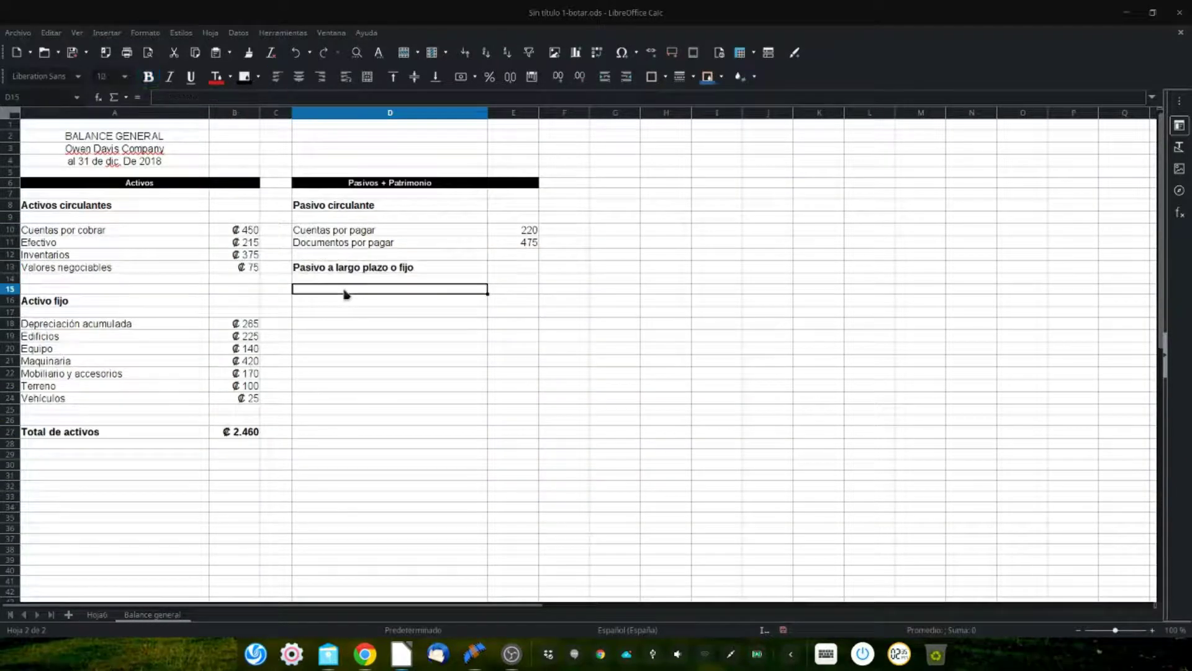
right_click(346, 293)
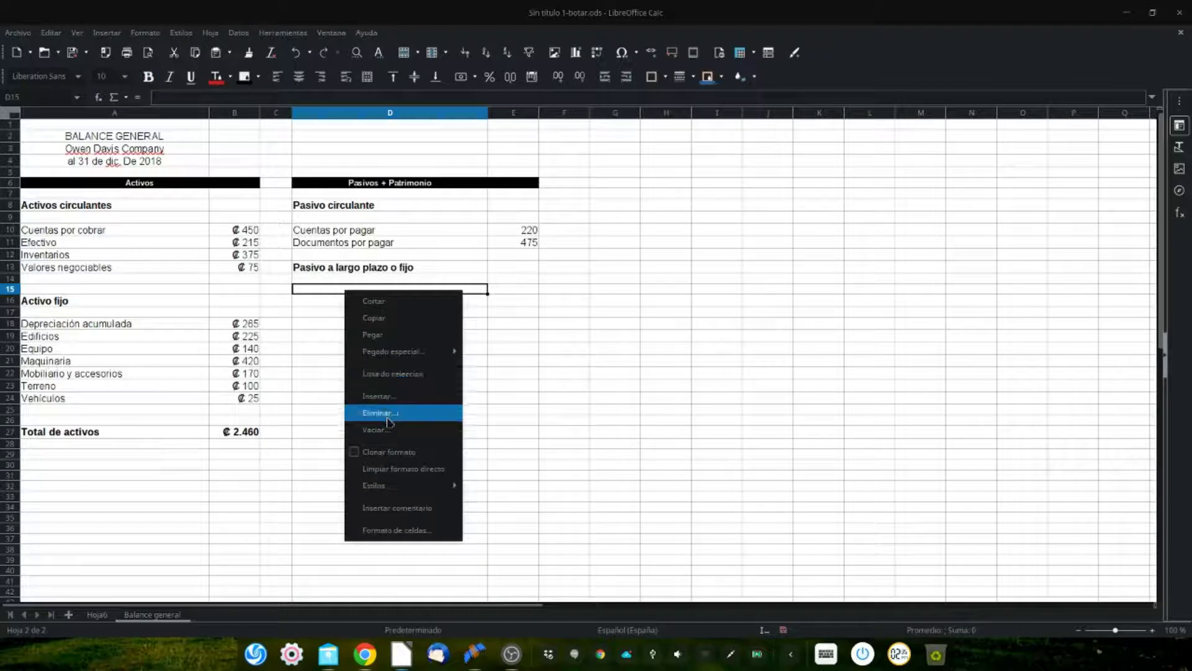
left_click(373, 334)
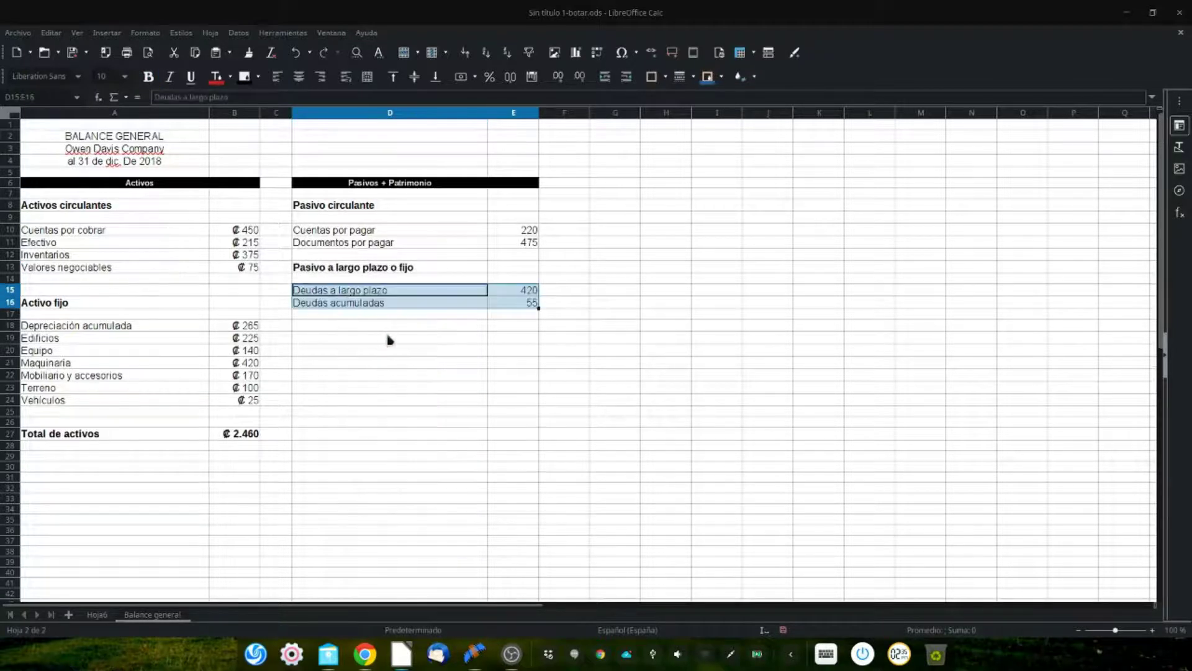
- Apply the currency format of B18 to the liability amounts in E10:E27 of Balance general
left_click(422, 342)
left_click(256, 325)
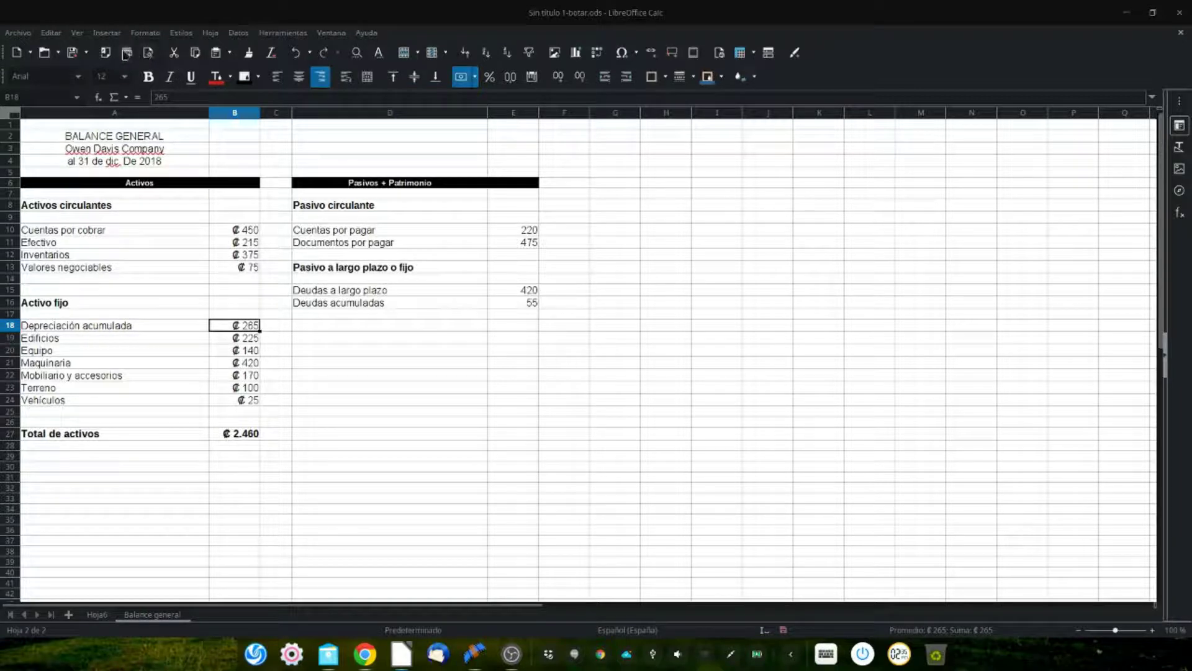
left_click(248, 52)
left_click_drag(521, 230, 525, 435)
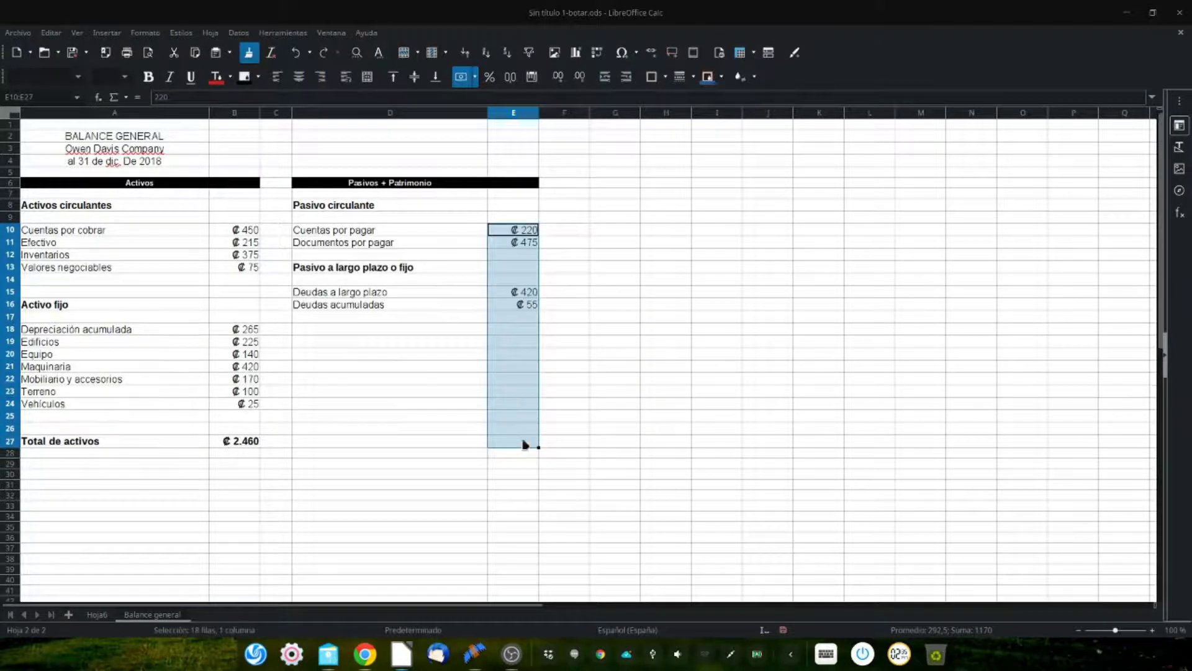
left_click(569, 371)
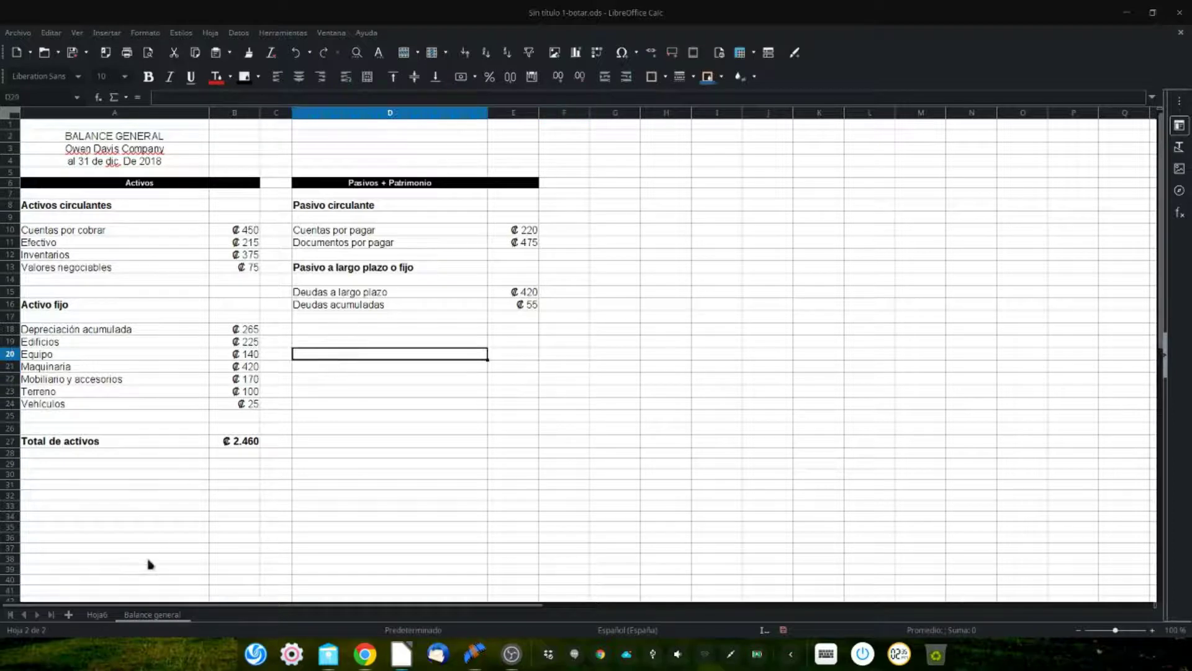
- Copy the "Patrimonio o capital de los accionistas" label from C28 of Hoja6 into D20 of Balance general
left_click(99, 614)
left_click(503, 463)
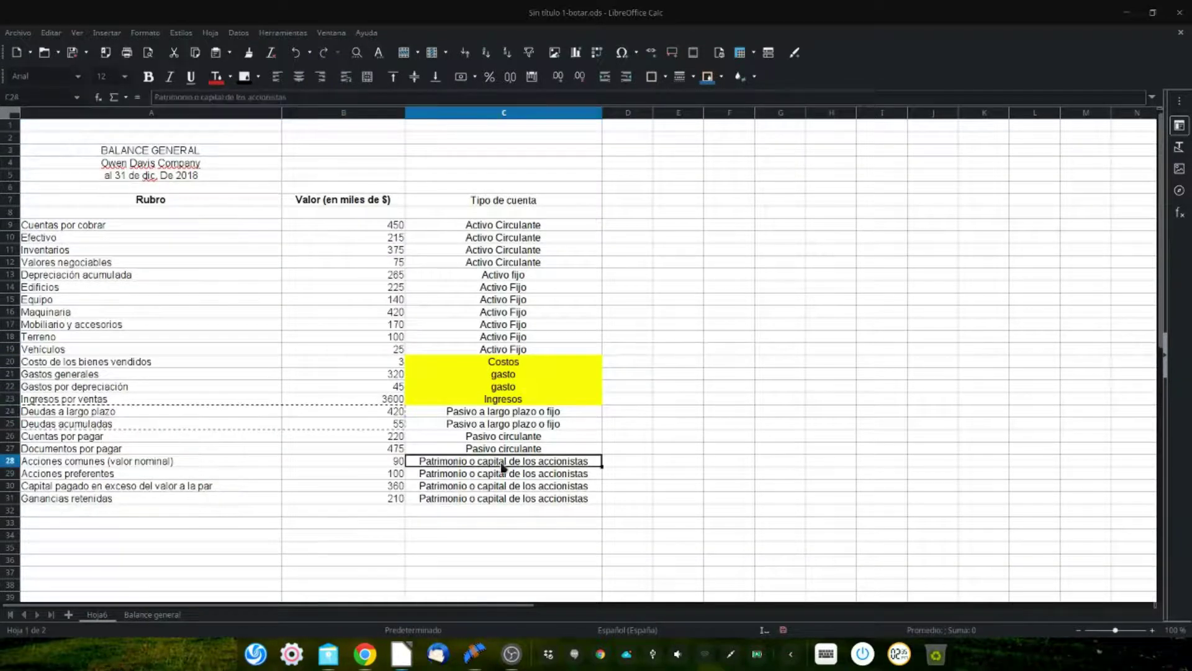
right_click(503, 463)
left_click(531, 240)
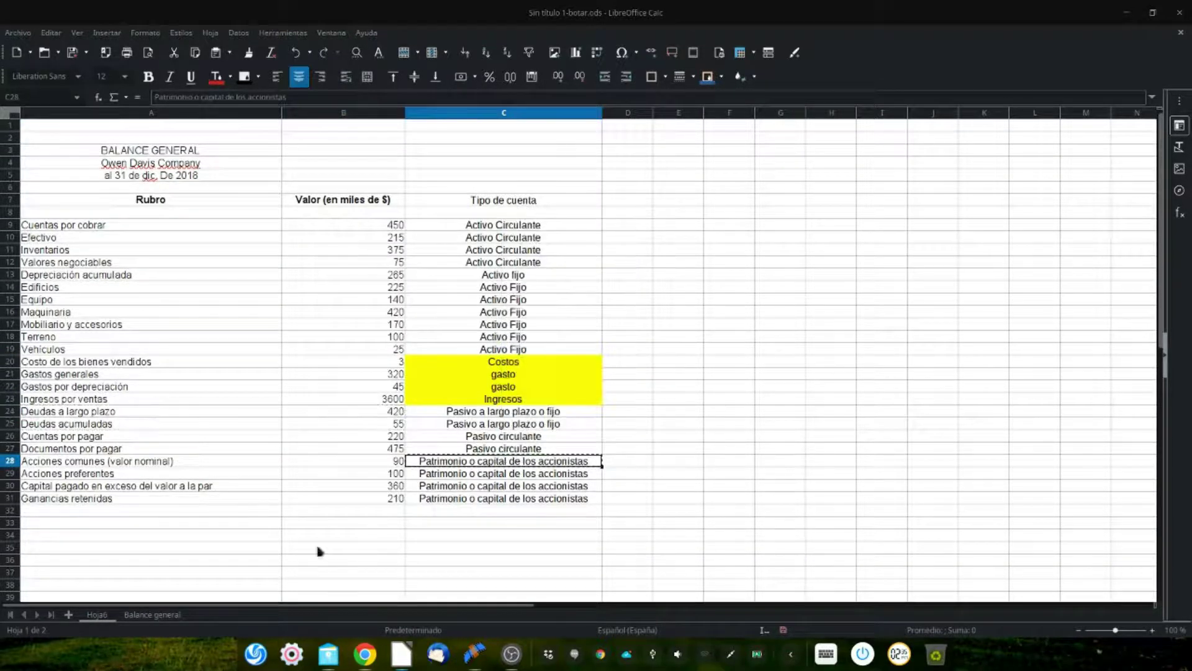
left_click(166, 615)
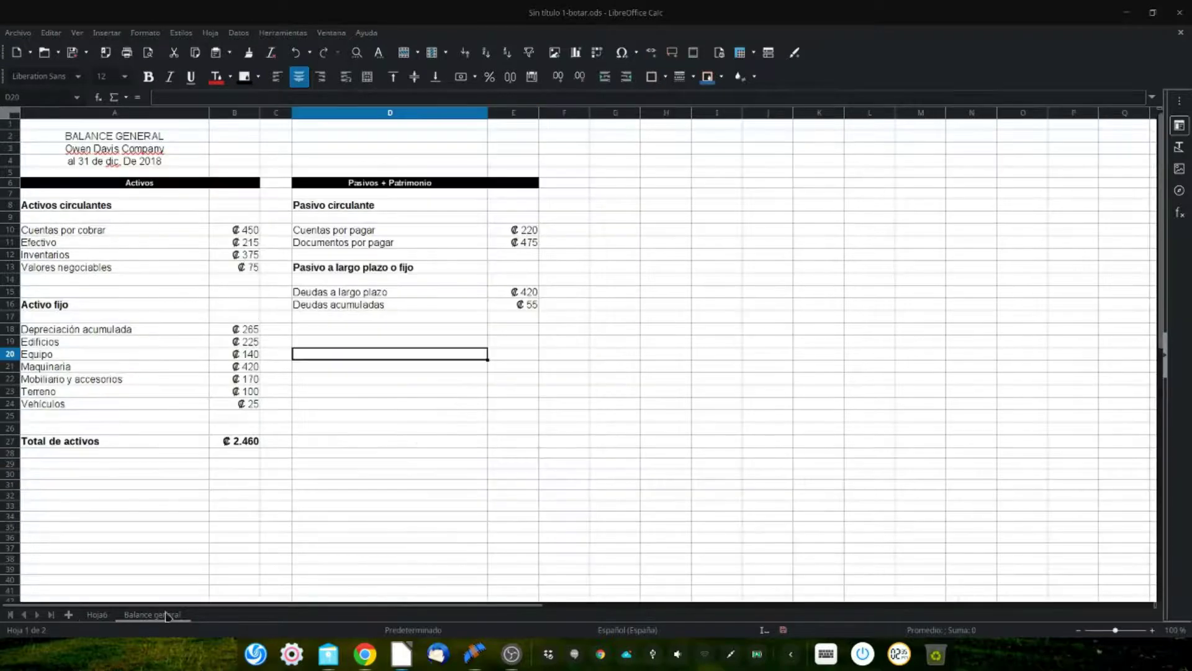
right_click(363, 356)
left_click(394, 399)
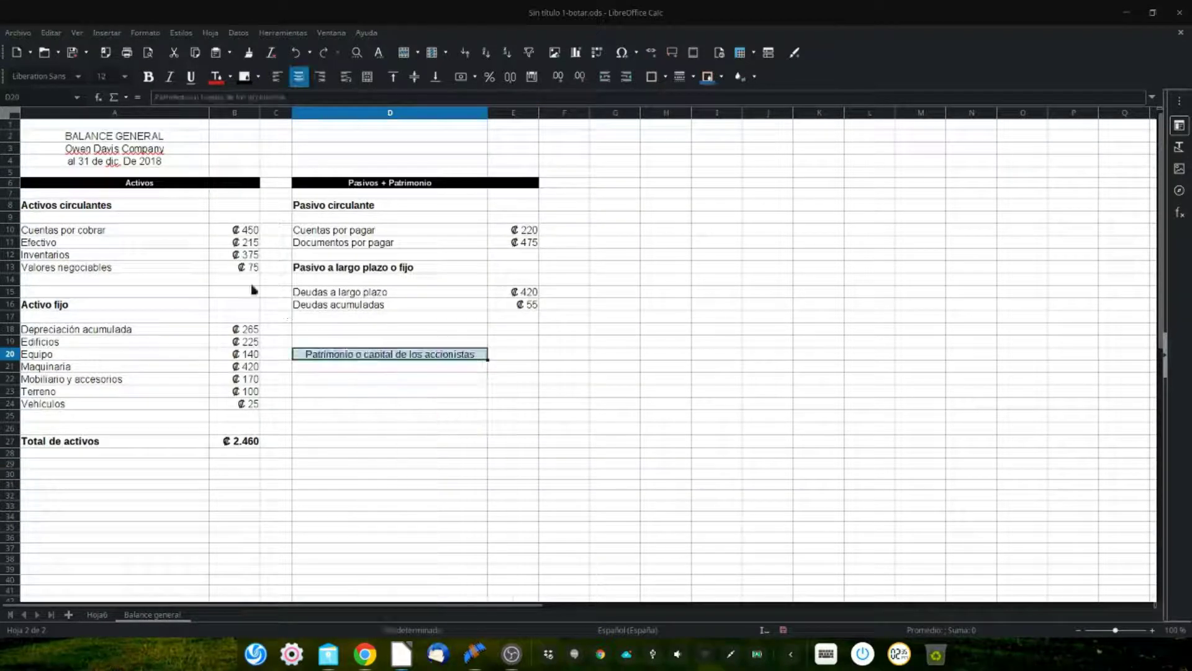
- Apply the bold, left-aligned format of the "Activos circulantes" heading in A8 to the equity heading in D20
left_click(120, 206)
left_click(249, 52)
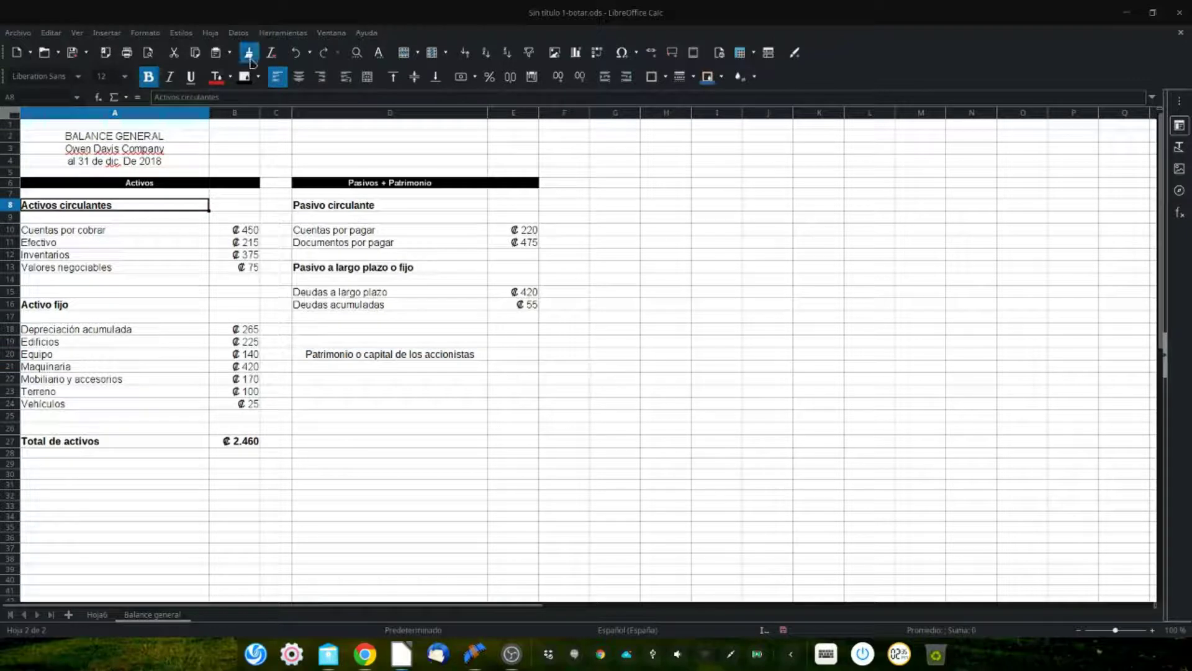
left_click(359, 354)
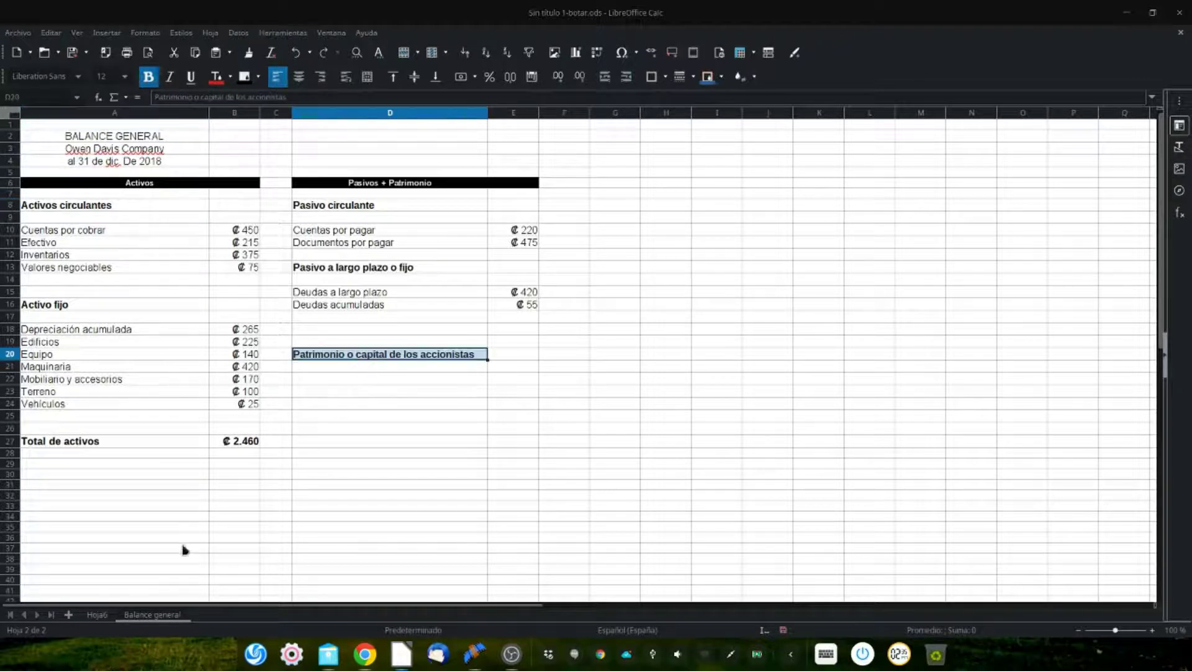
- Copy the four equity accounts with their values from A28:B31 of Hoja6 into Balance general starting at D22
left_click(99, 614)
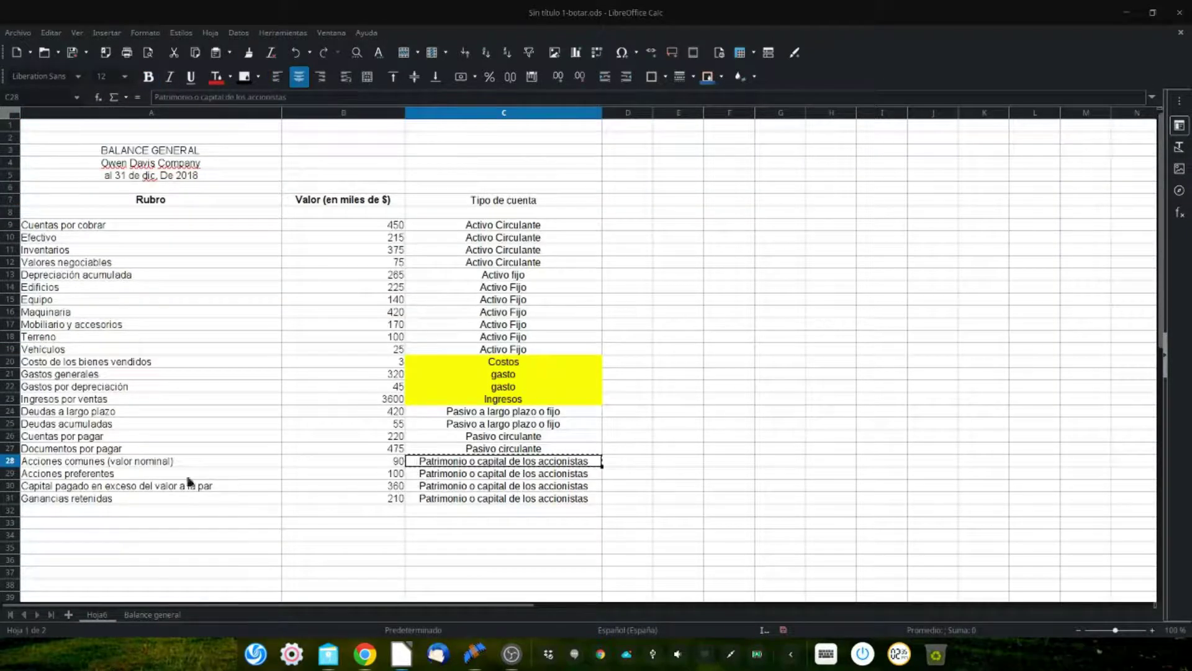
left_click_drag(76, 465, 333, 501)
key("ctrl+c")
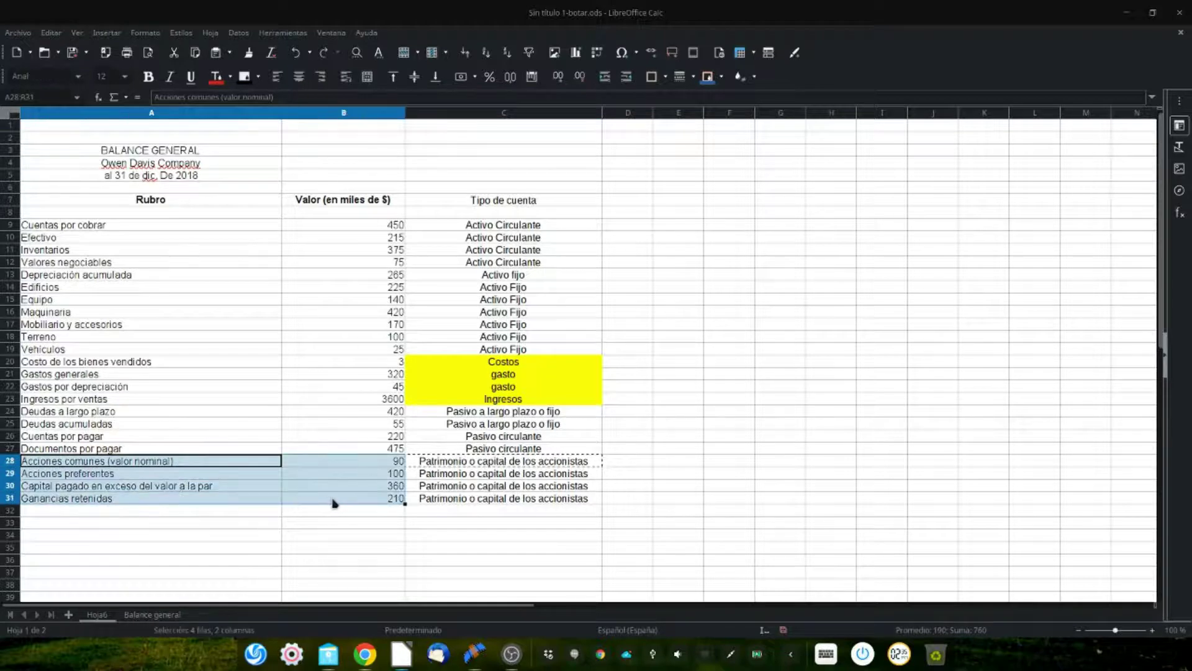
right_click(333, 500)
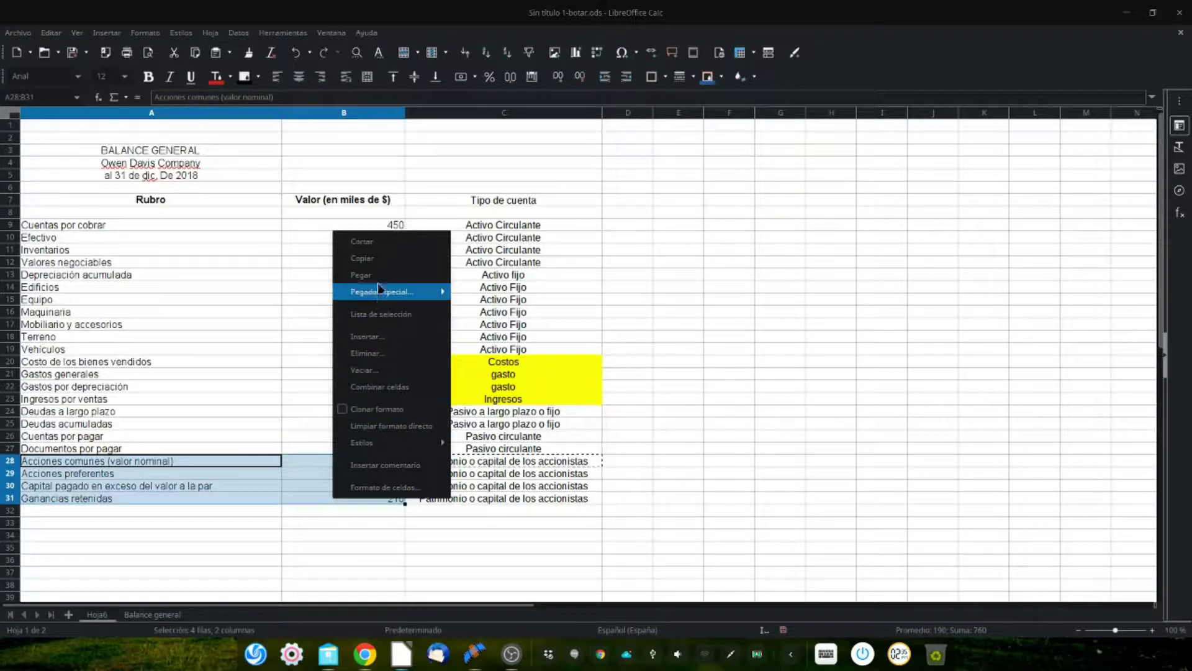
left_click(380, 258)
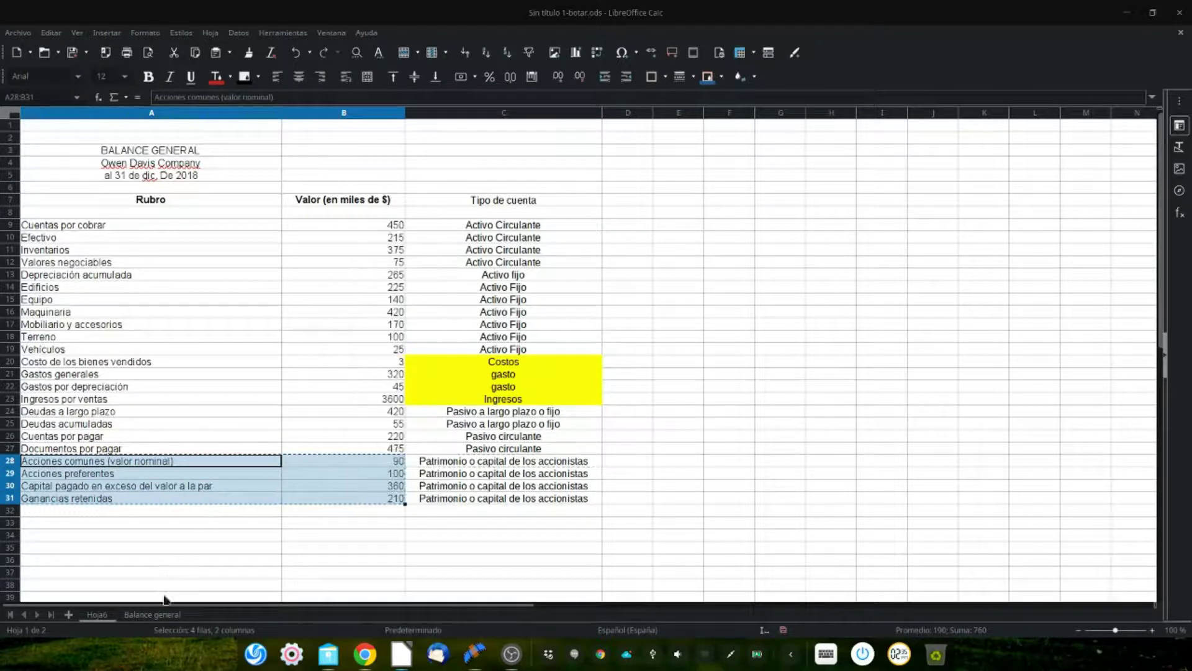
left_click(160, 615)
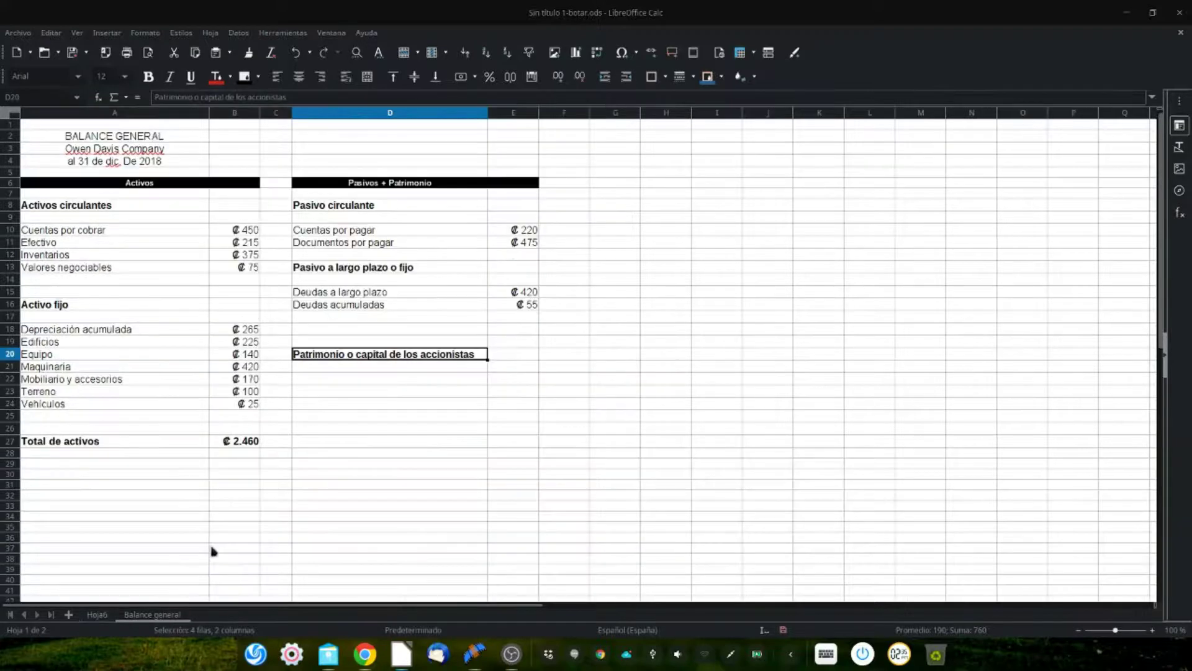
left_click(312, 386)
right_click(312, 385)
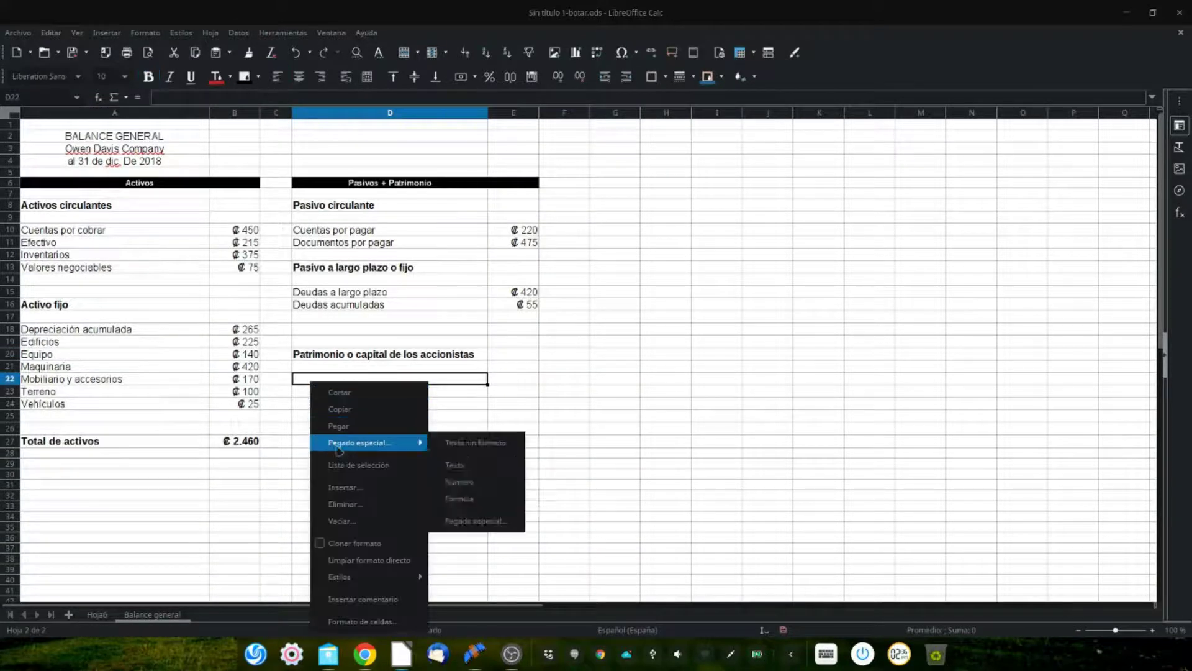
left_click(339, 426)
left_click(485, 430)
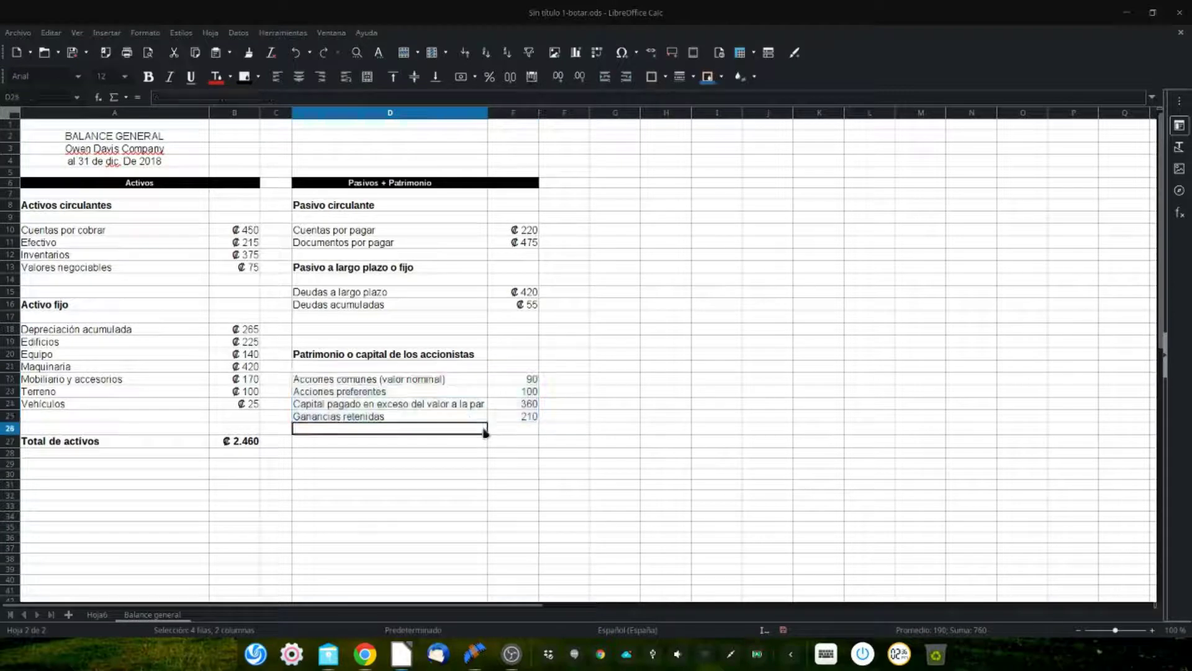
- Apply the currency format of E16 to the equity amounts in E22:E25
left_click(530, 304)
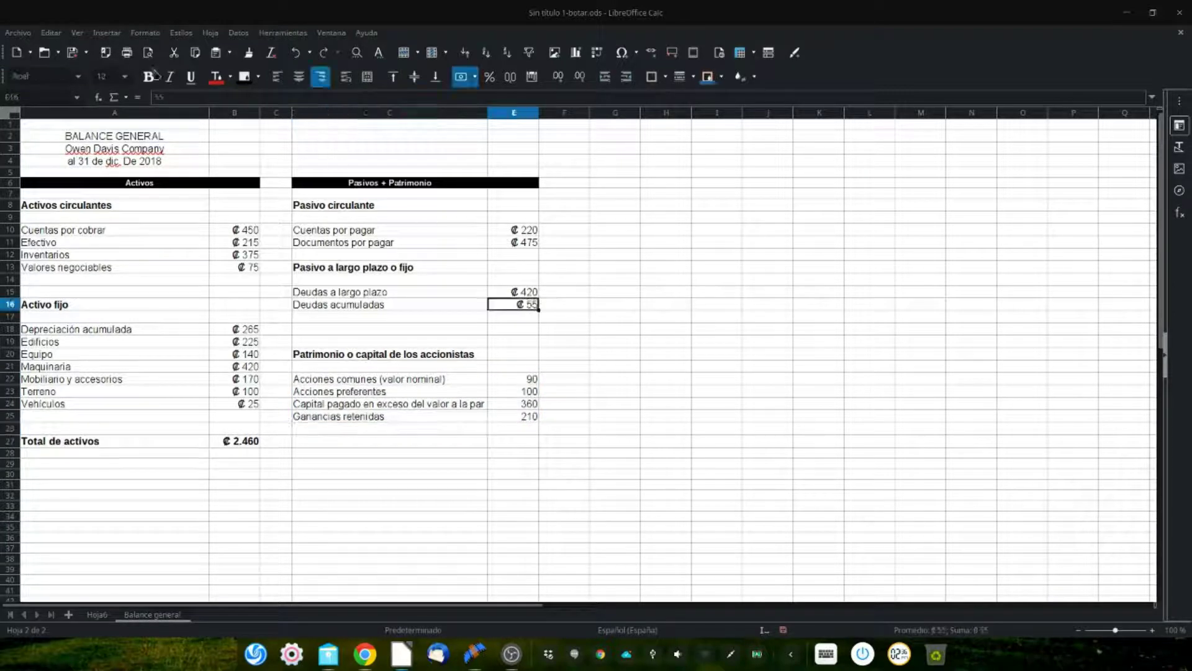
left_click(248, 54)
left_click_drag(535, 378, 538, 426)
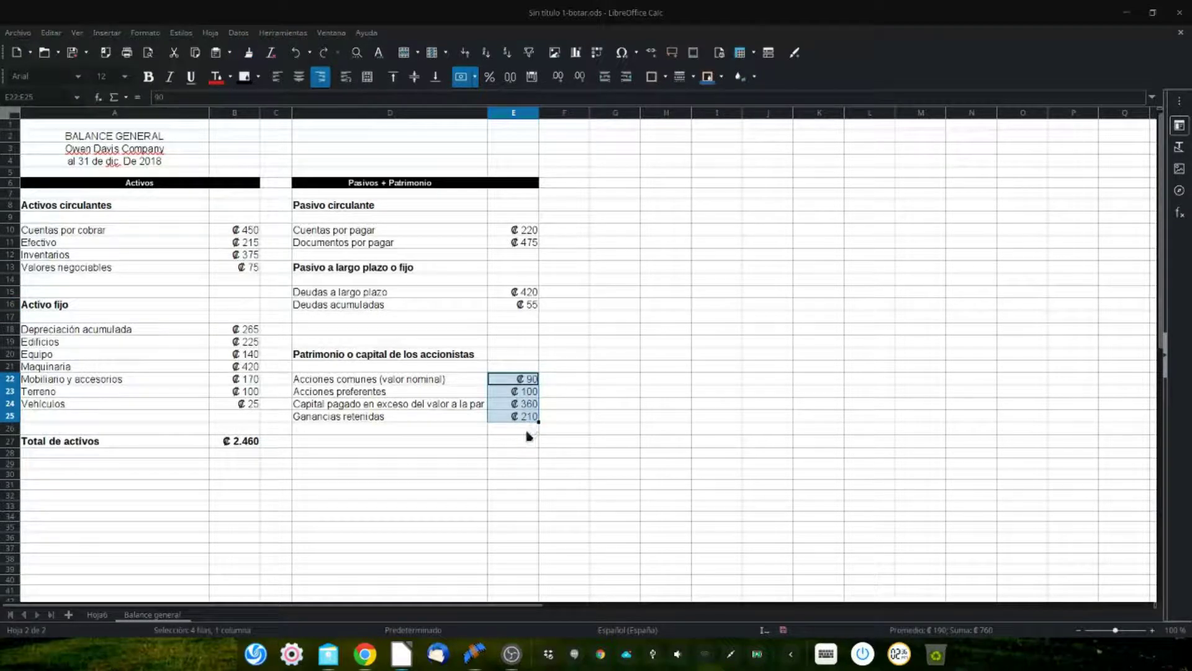
left_click(526, 432)
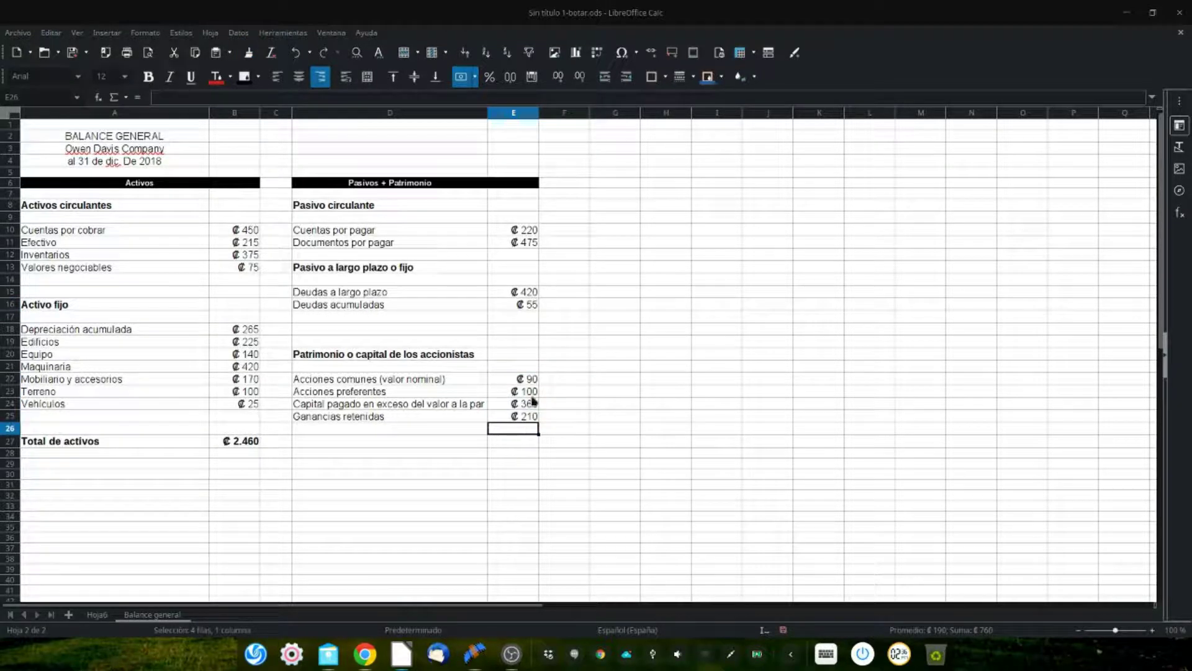
- Enter the label "Total de pasivos" in D17, directly below Deudas acumuladas
left_click(473, 334)
left_click(478, 321)
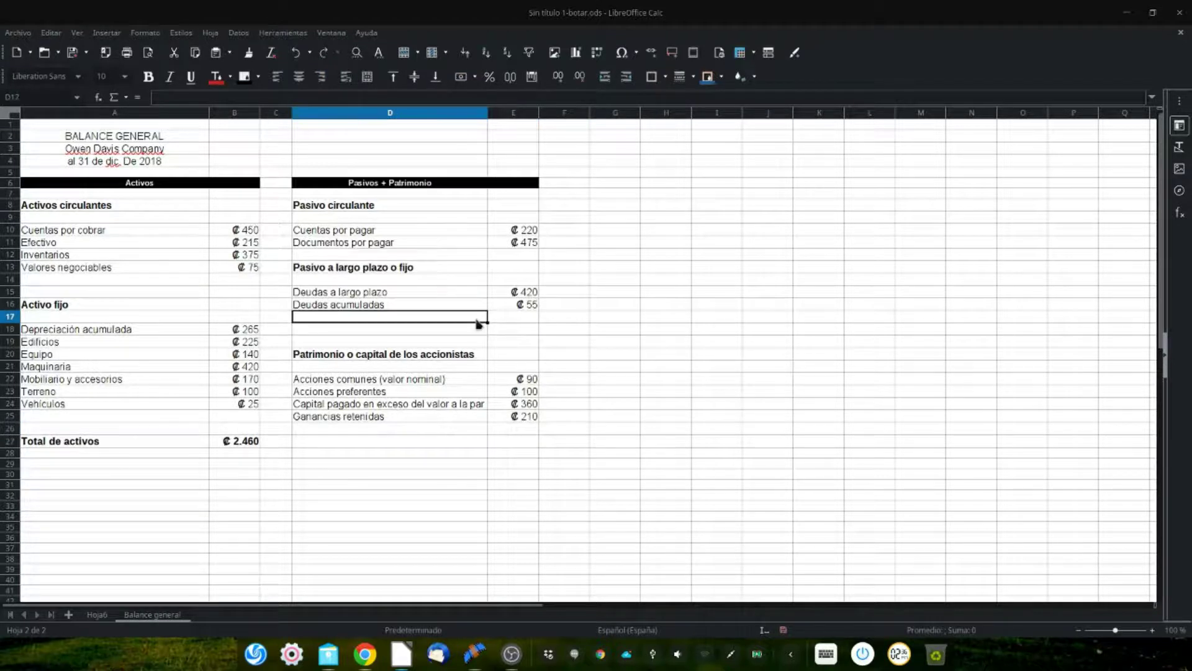
type("Total de pasivos")
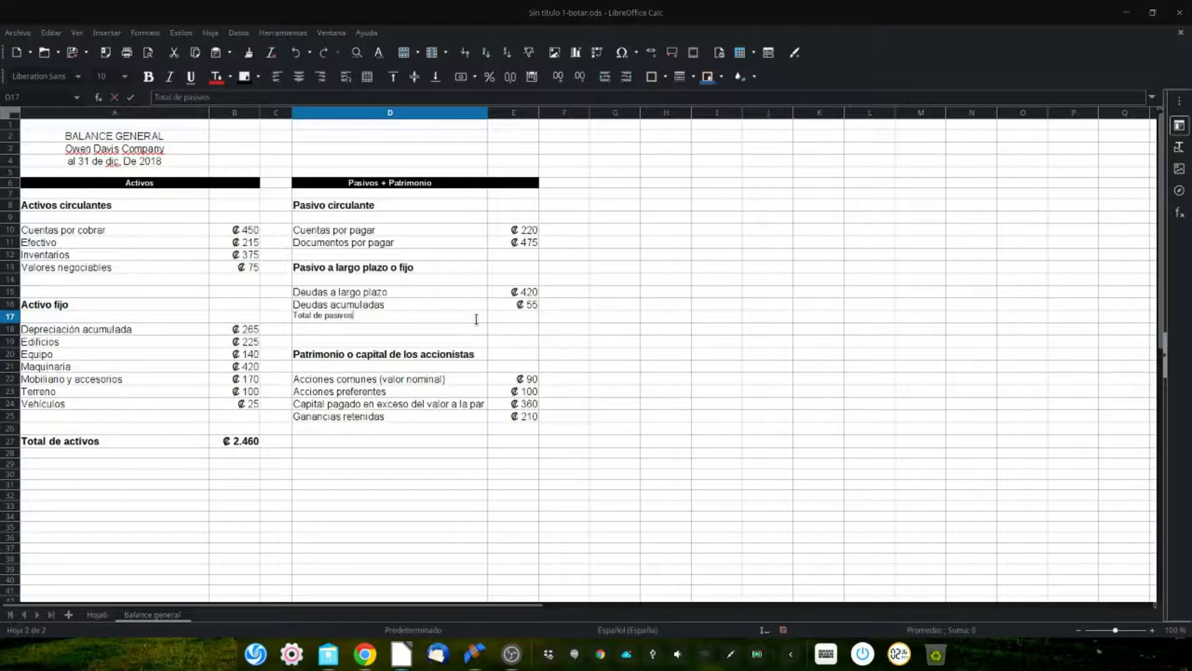
key("Return")
- Format the "Total de pasivos" label in D17 as bold italic, font size 12, right-aligned
left_click(477, 319)
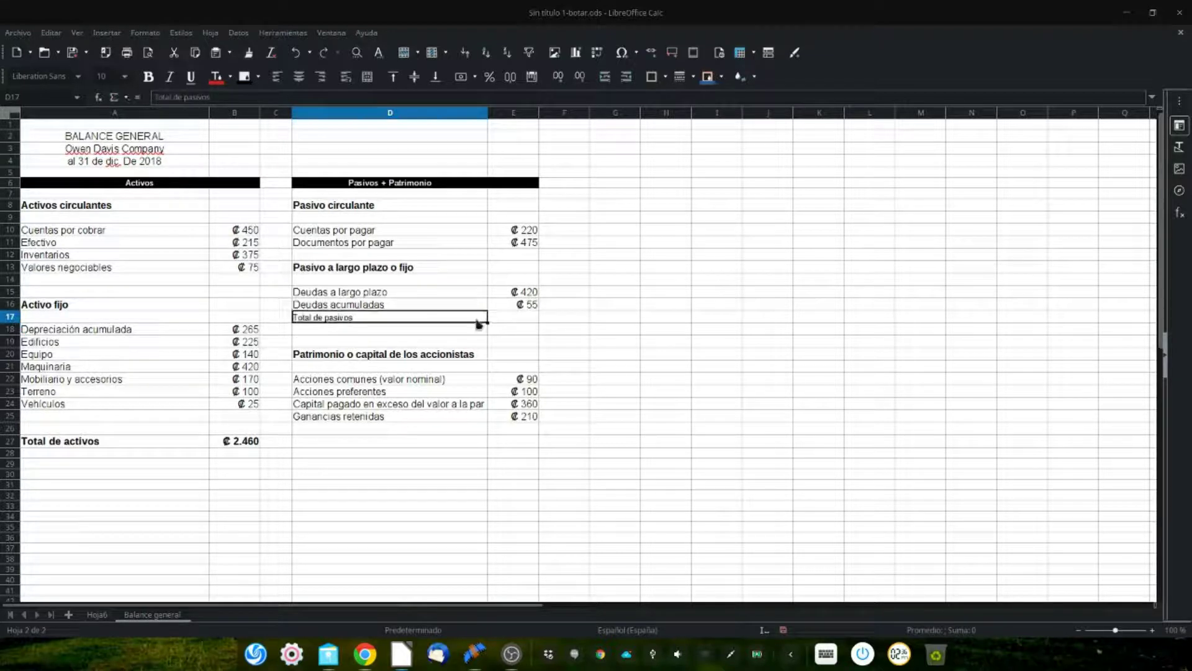
left_click(148, 76)
left_click(125, 77)
left_click(109, 166)
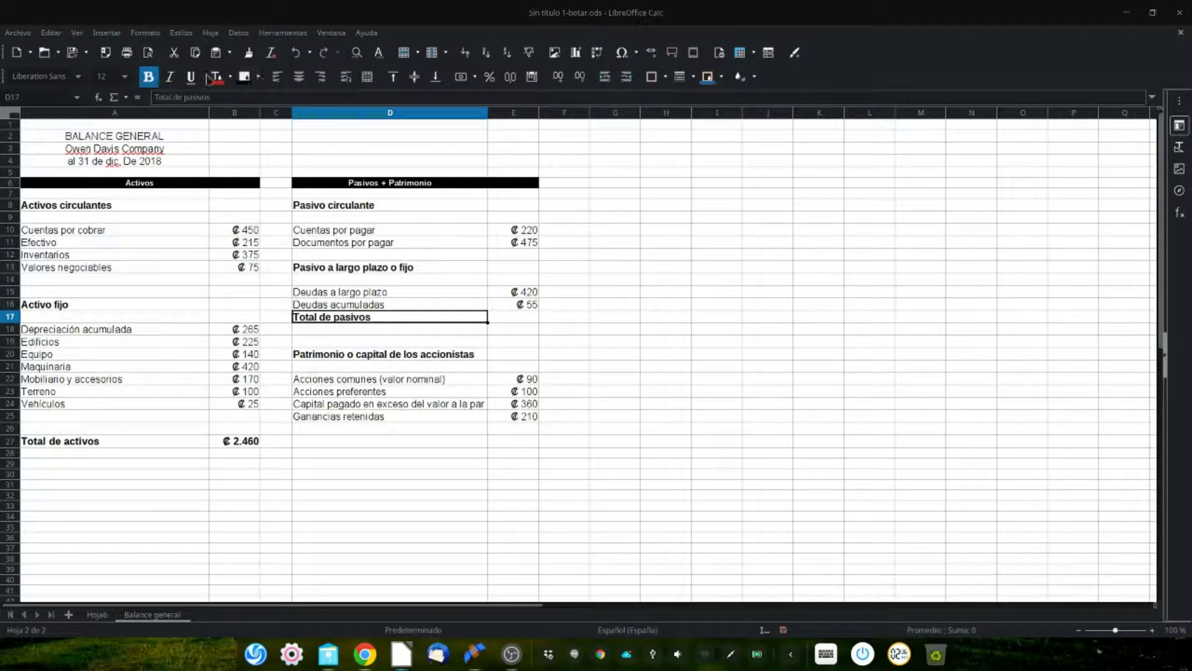
left_click(321, 77)
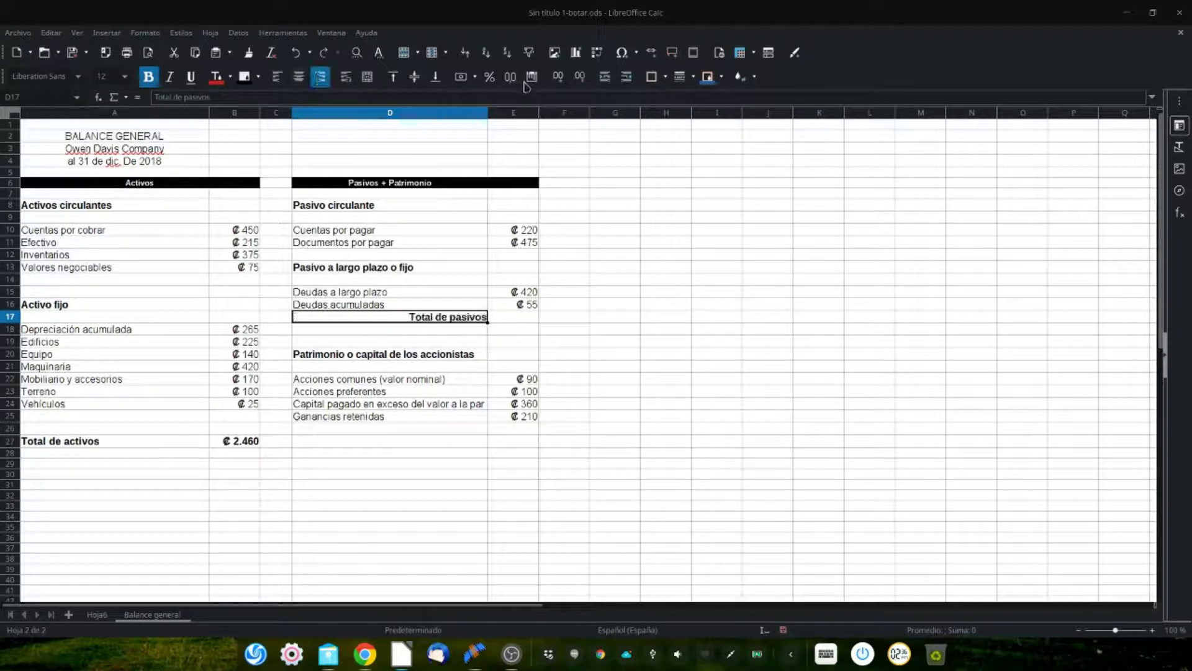
left_click(170, 76)
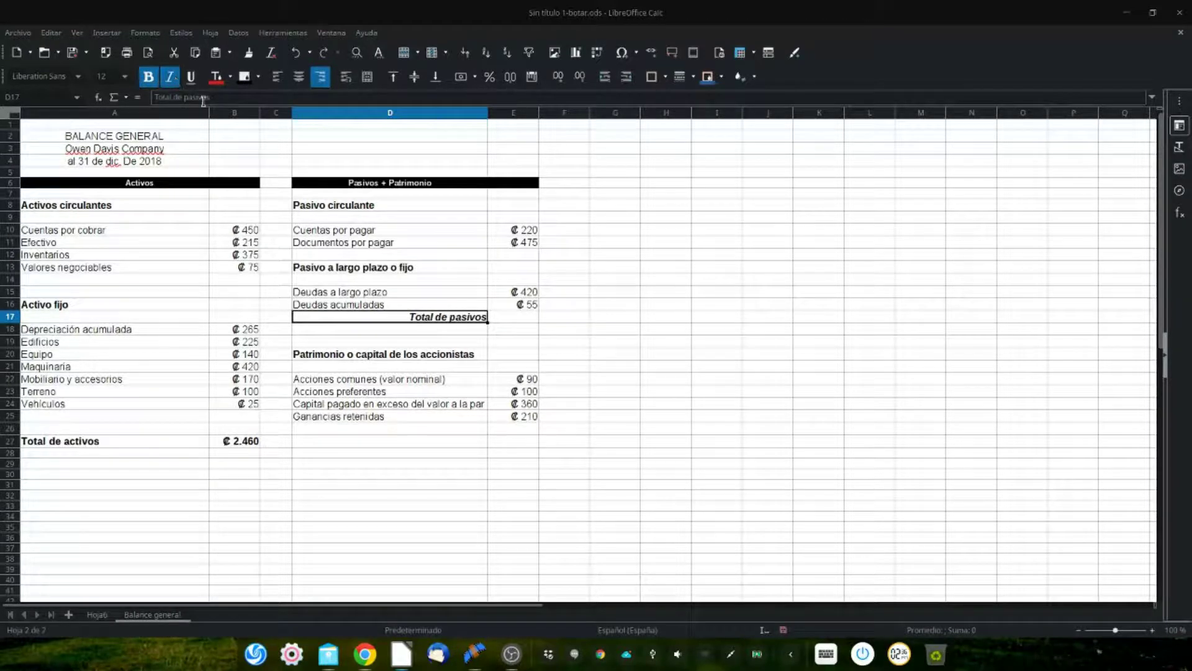
- Total the liabilities in E17 with a sum of E10:E16 and make the amount bold and italic
left_click(498, 318)
left_click(139, 98)
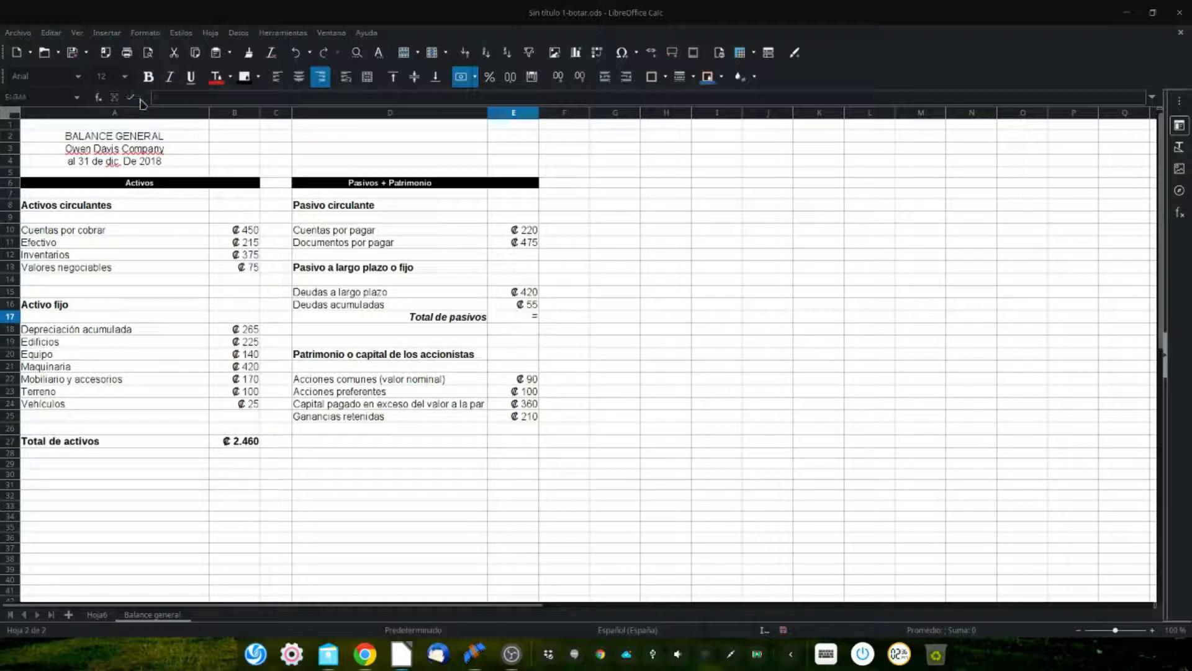
key("Escape")
left_click(128, 98)
left_click(141, 114)
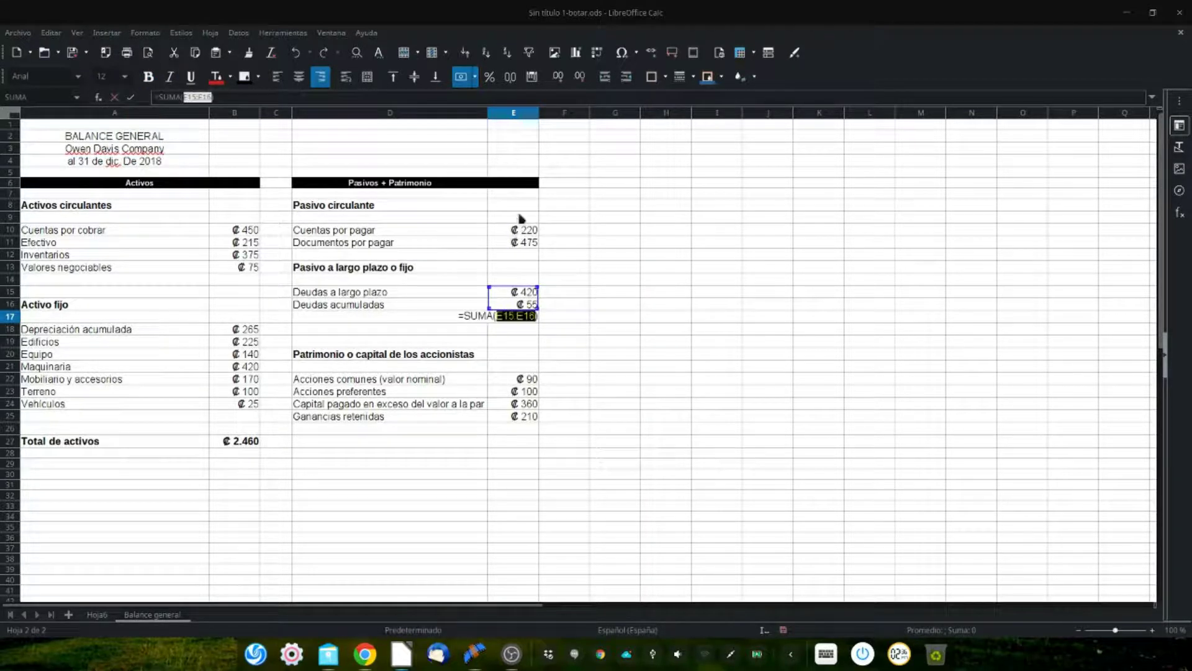
left_click(131, 98)
left_click(148, 76)
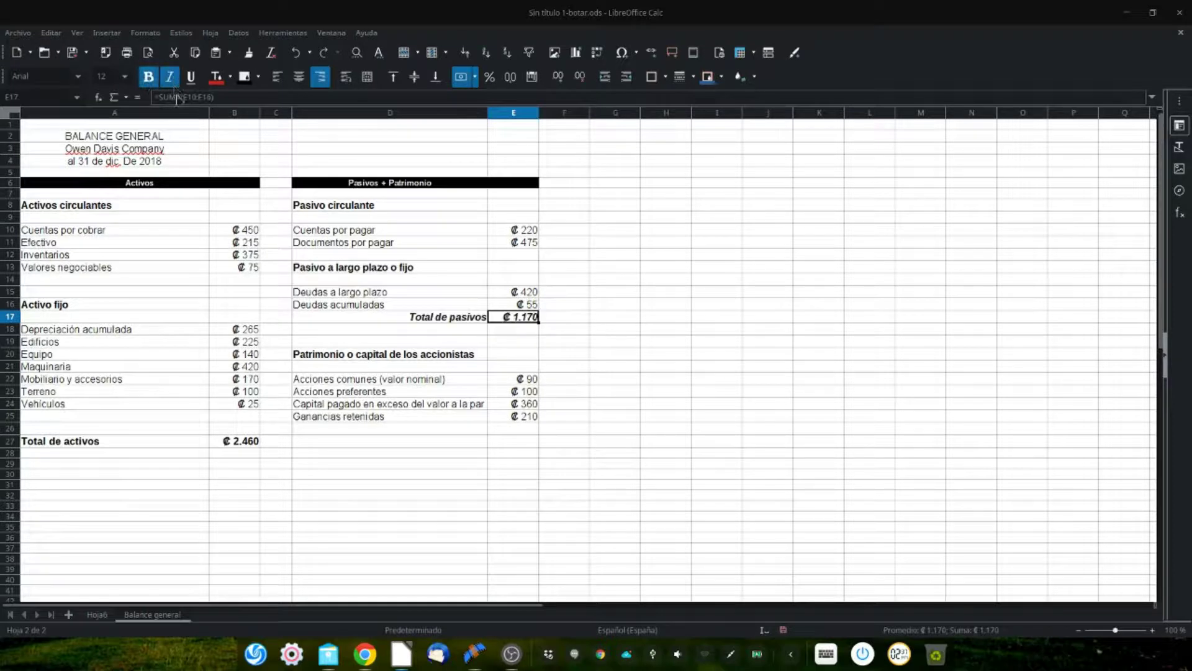
- Enter the label "Total de patrimonio" in D26, directly below Ganancias retenidas
left_click(514, 430)
left_click(480, 429)
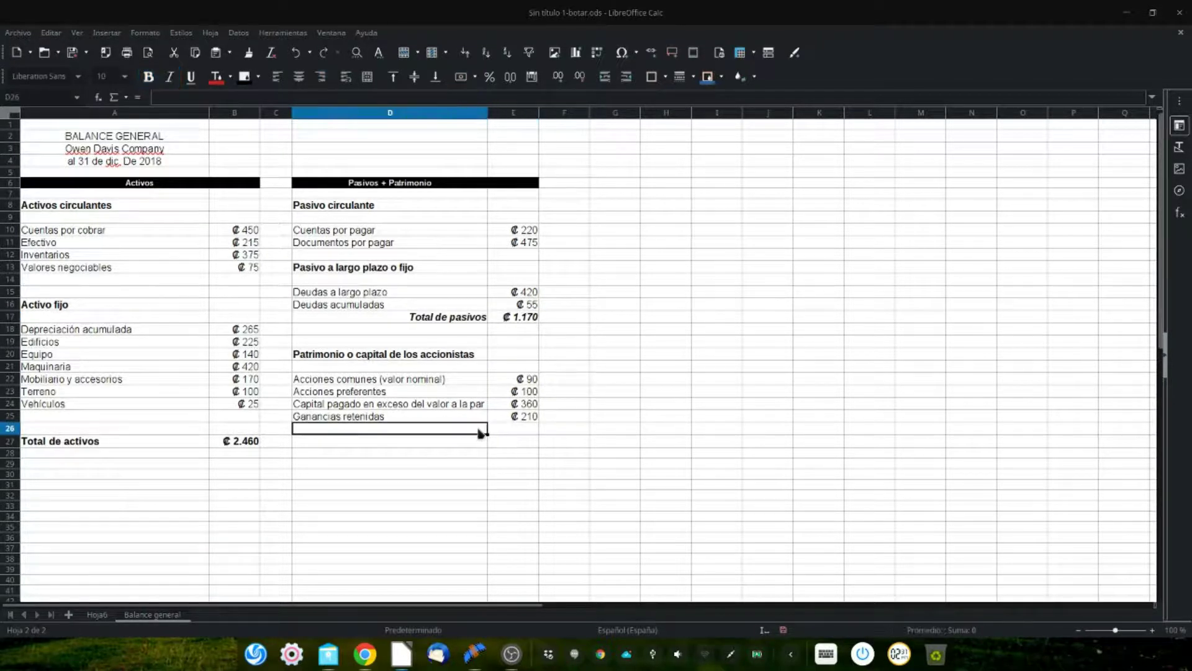
type("Total de patr")
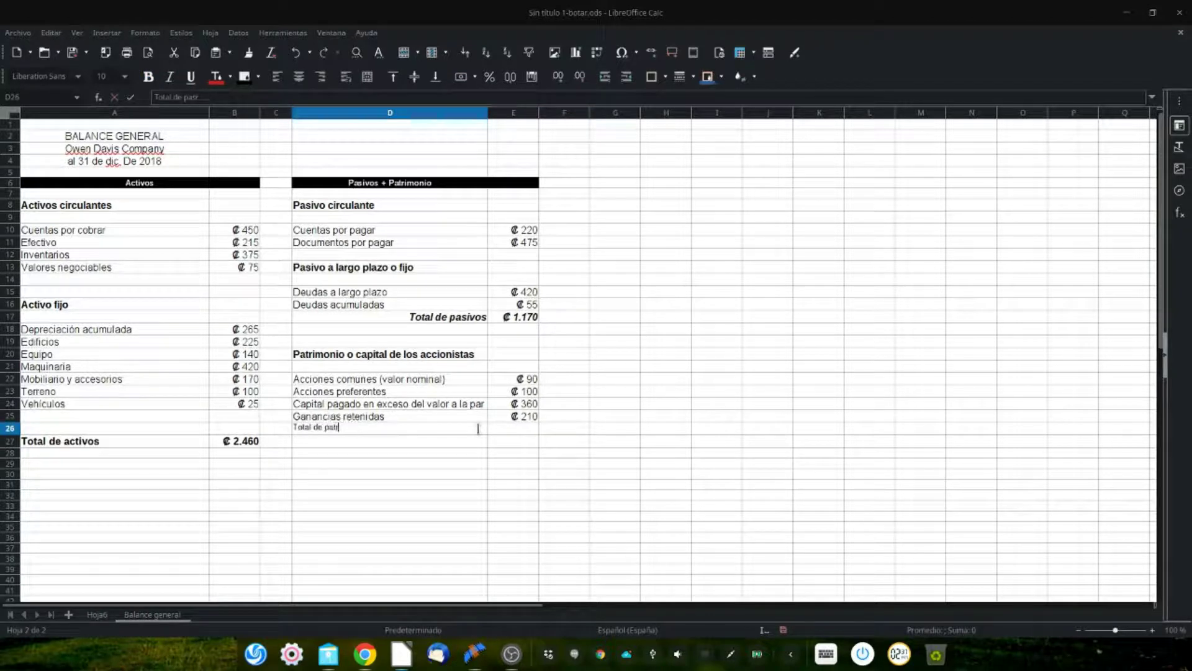
type("imonio")
key("Return")
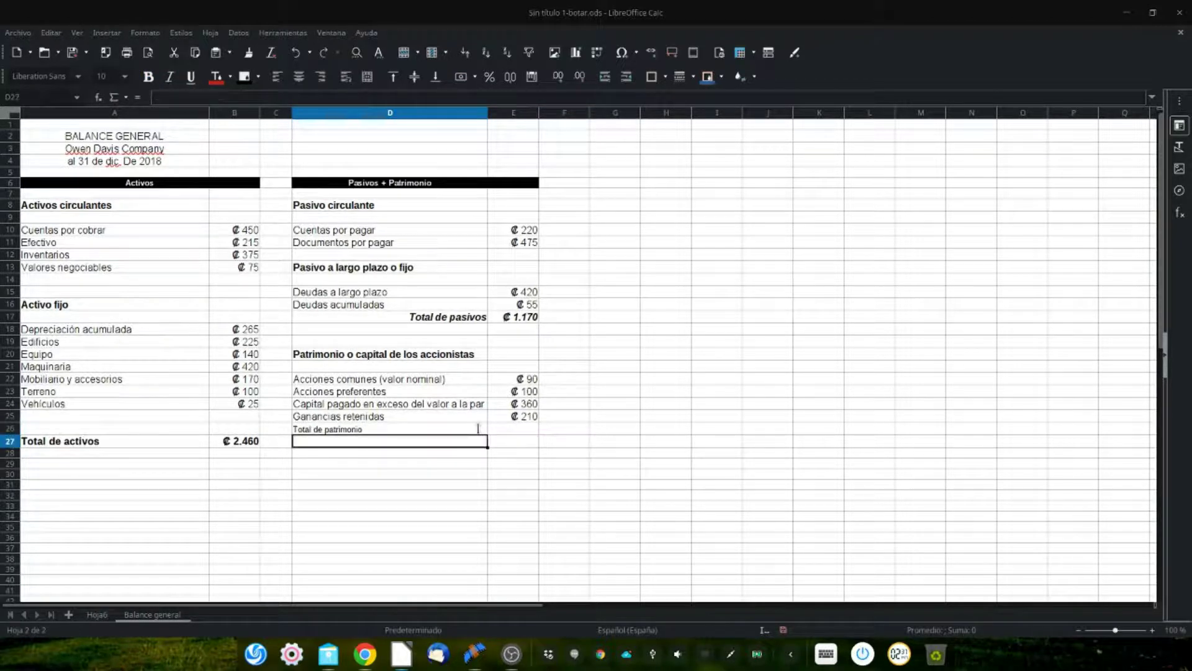
- Apply the bold italic, right-aligned format of D17 to the "Total de patrimonio" label in D26
left_click(466, 316)
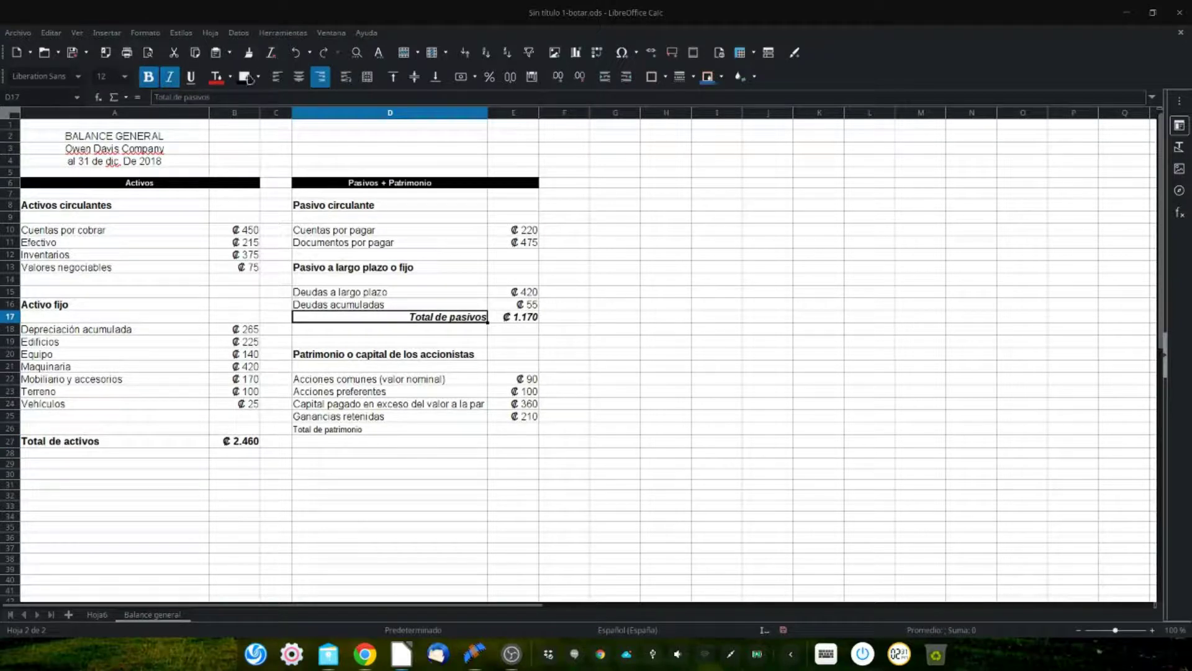
left_click(248, 52)
left_click(336, 424)
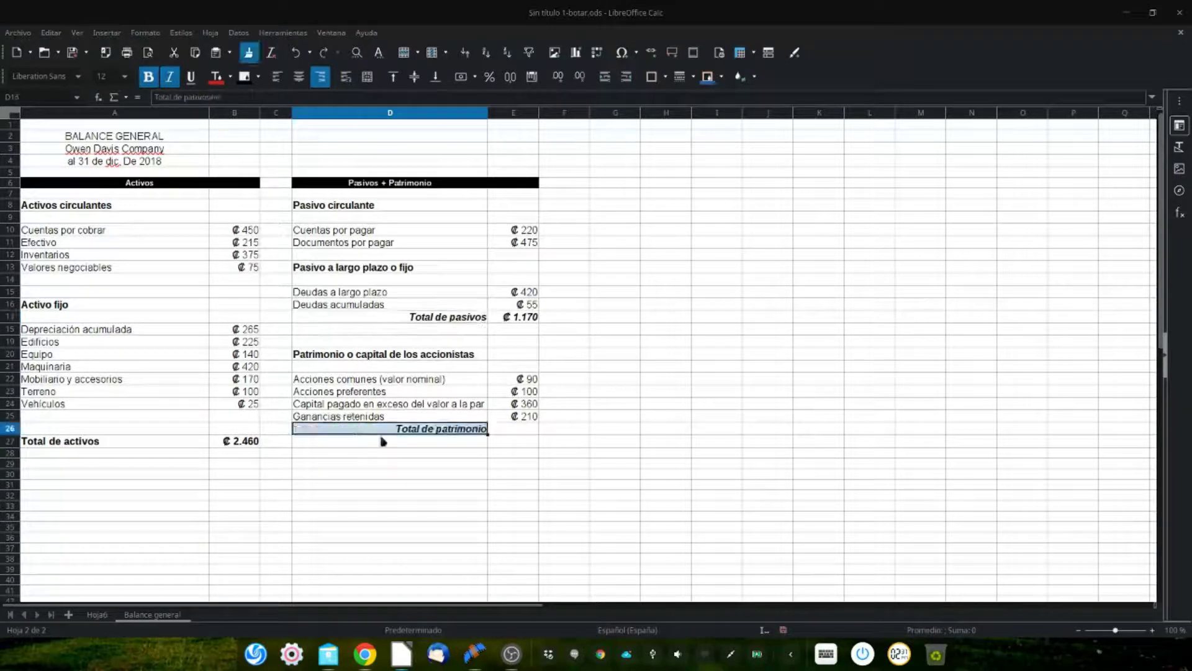
- Total the equity in E26 with a sum of E22:E25 and make the amount bold and italic
left_click(505, 430)
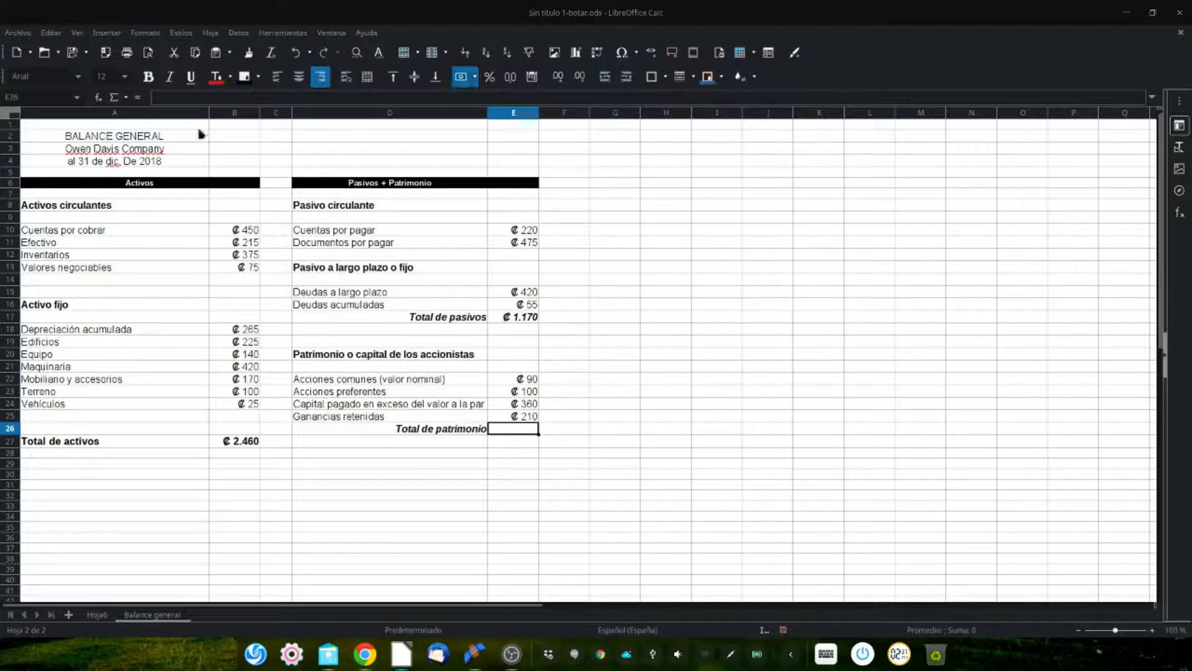
left_click(127, 98)
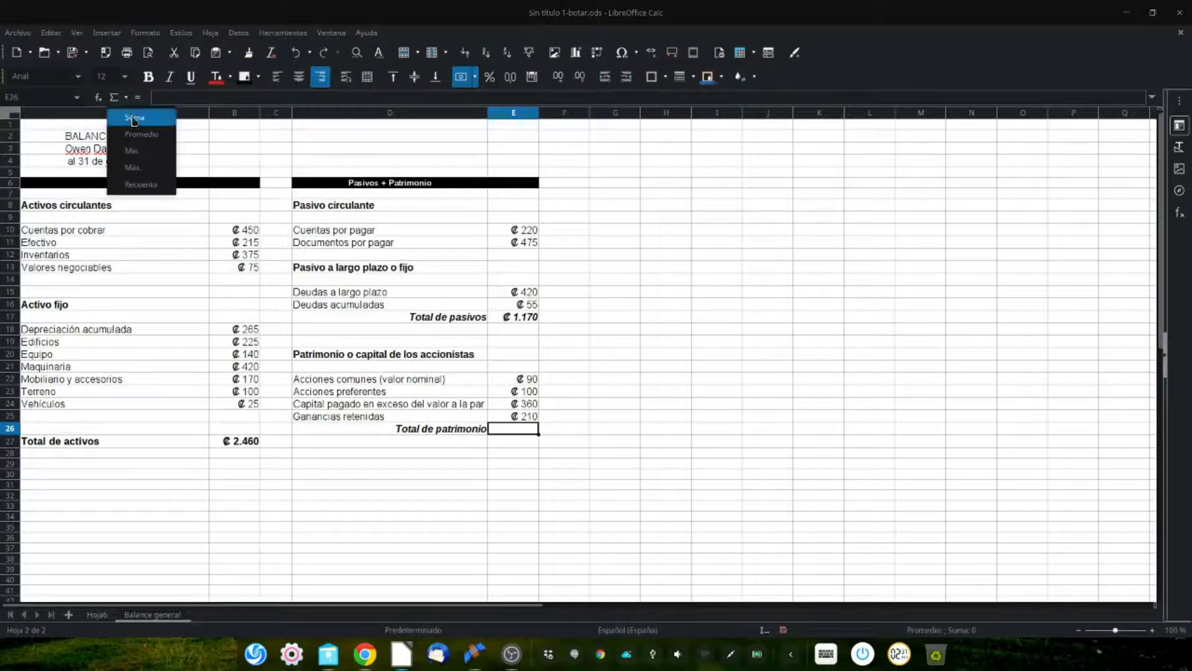
left_click(132, 118)
key("Return")
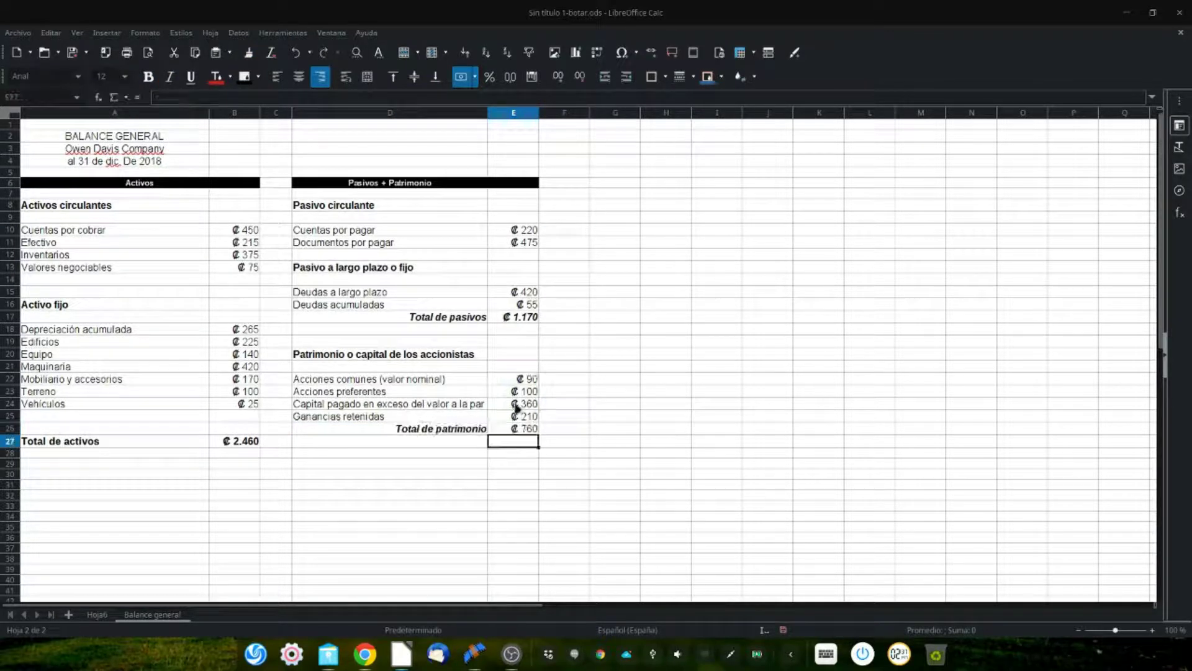
left_click(521, 428)
left_click(150, 78)
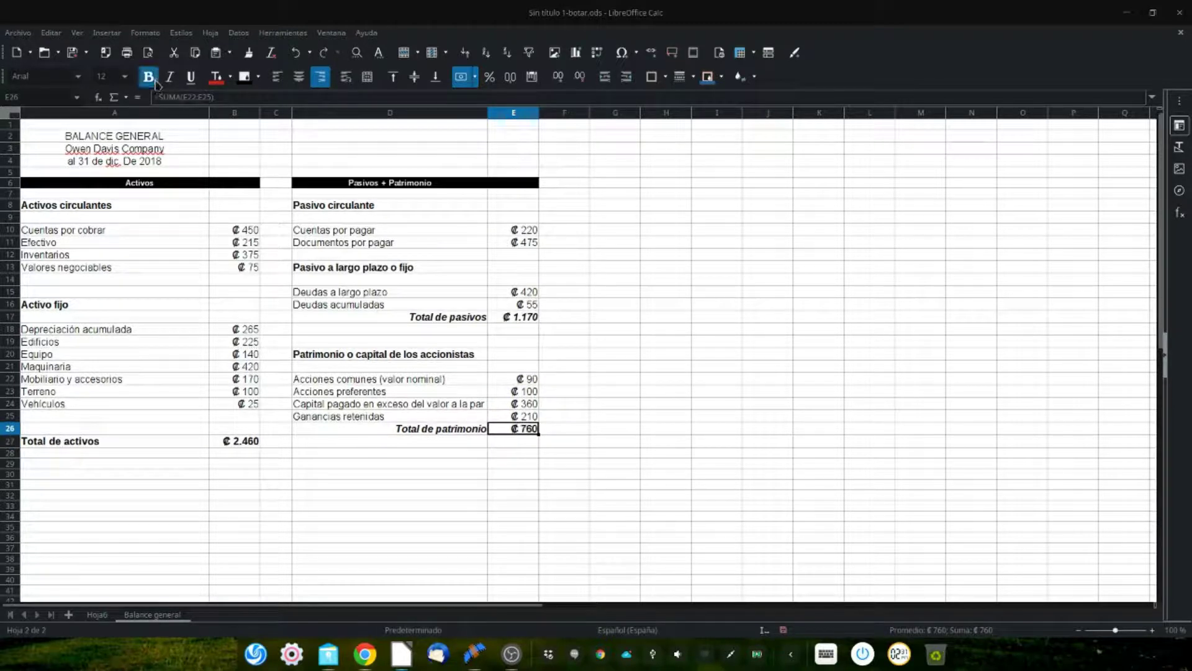
left_click(170, 78)
- Enter the label "Total de Pasivos + Patrimonio de los accionistas" in D27
left_click(342, 443)
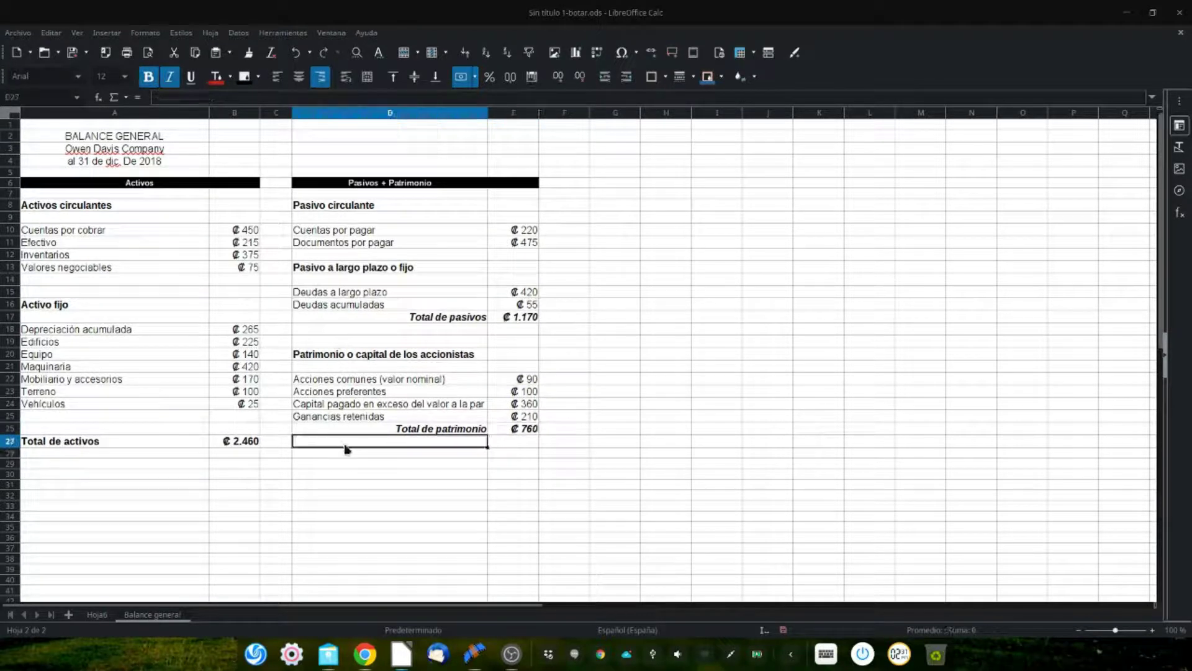
type("Total d")
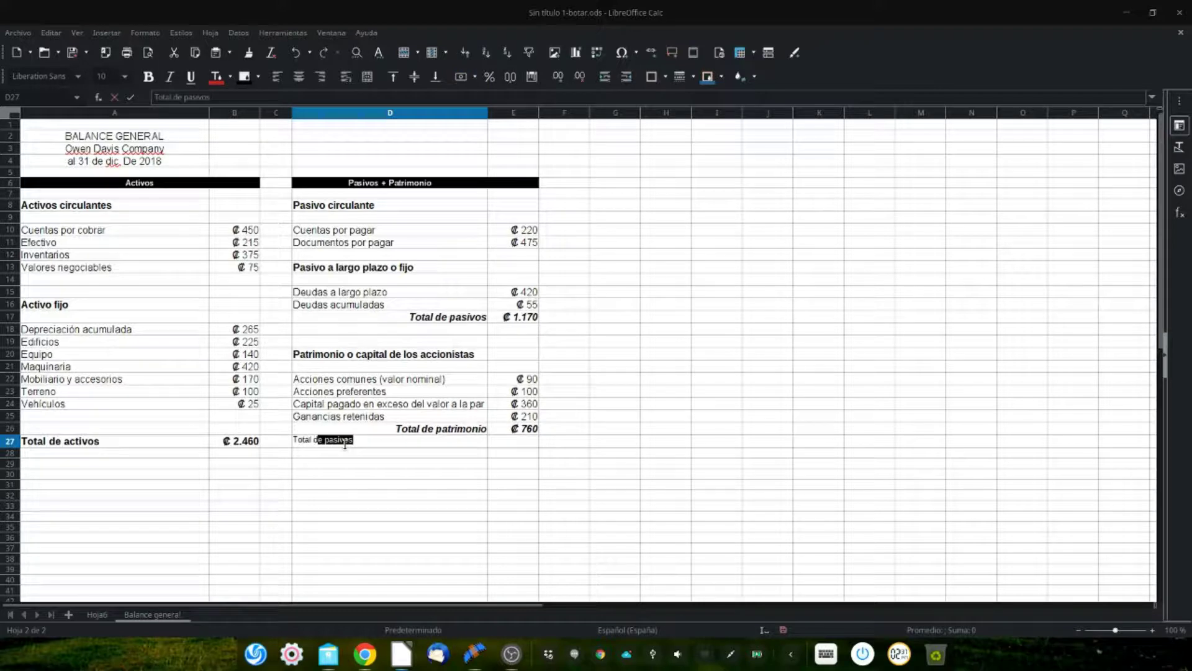
type("e pat")
key("BackSpace")
key("BackSpace")
key("BackSpace")
key("BackSpace")
type("P")
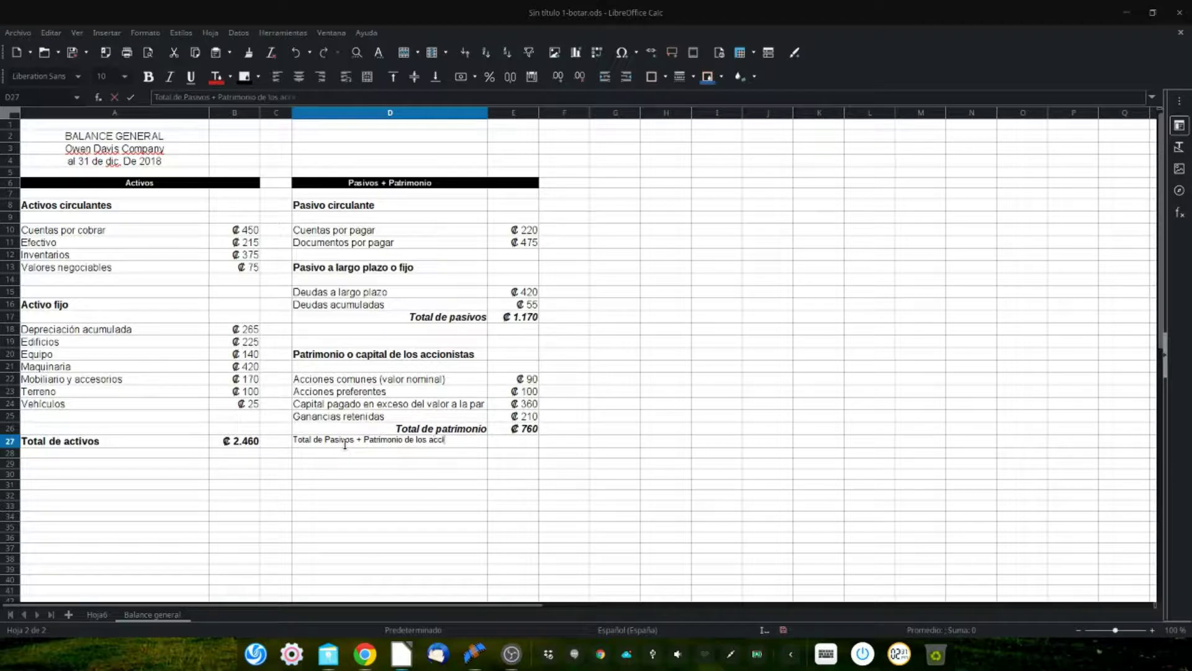
key("Return")
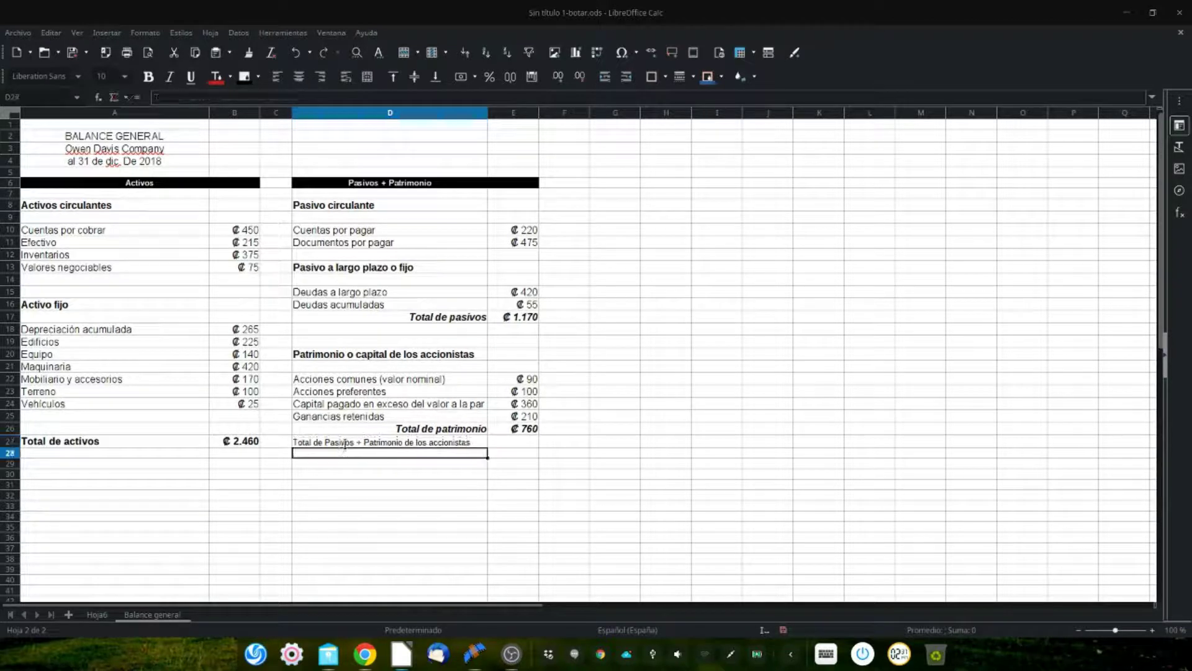
- Add the equity and liabilities totals in E27 with the formula =E26+E17
left_click(490, 446)
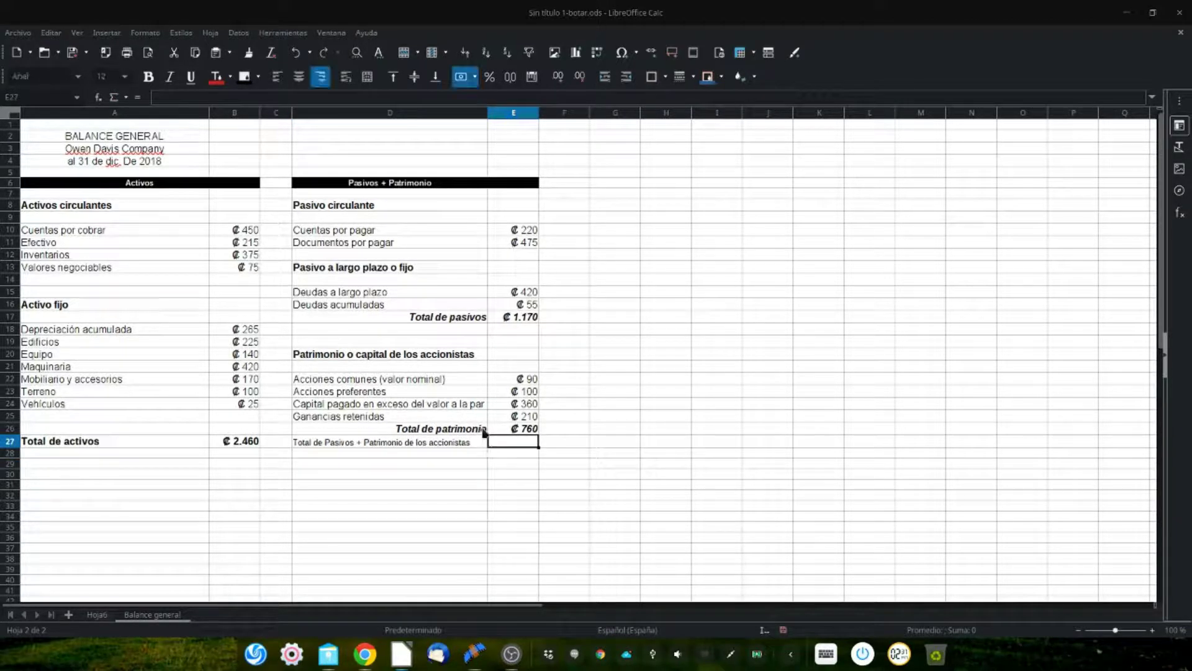
type("=")
left_click(522, 428)
type("+")
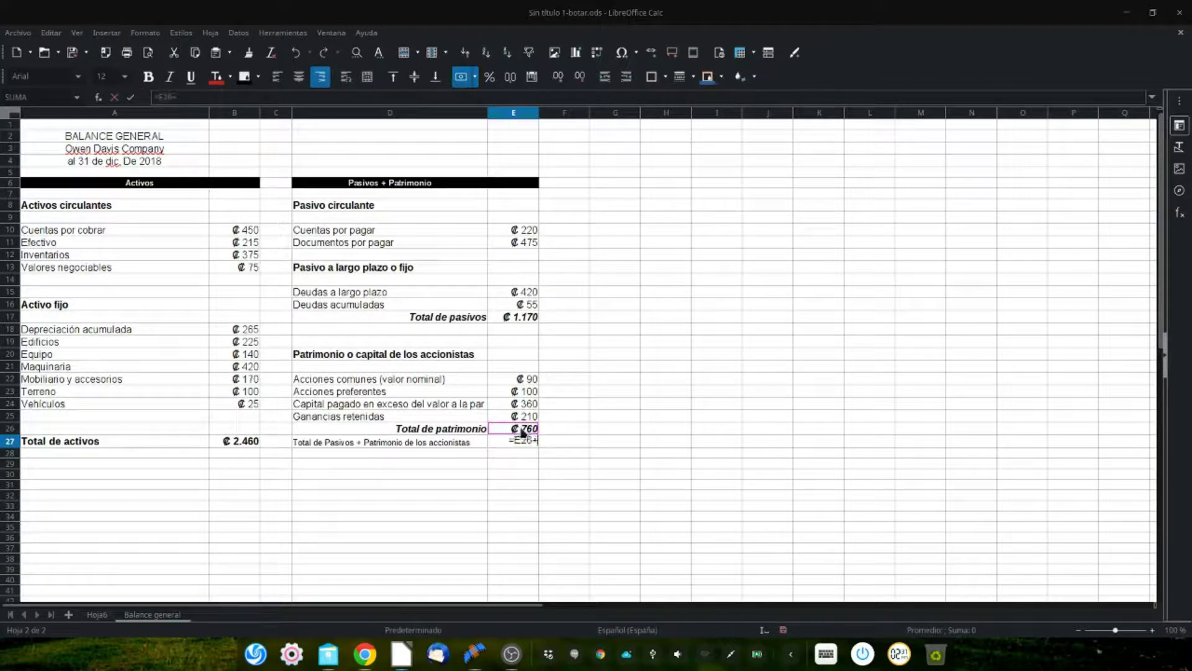
left_click(524, 317)
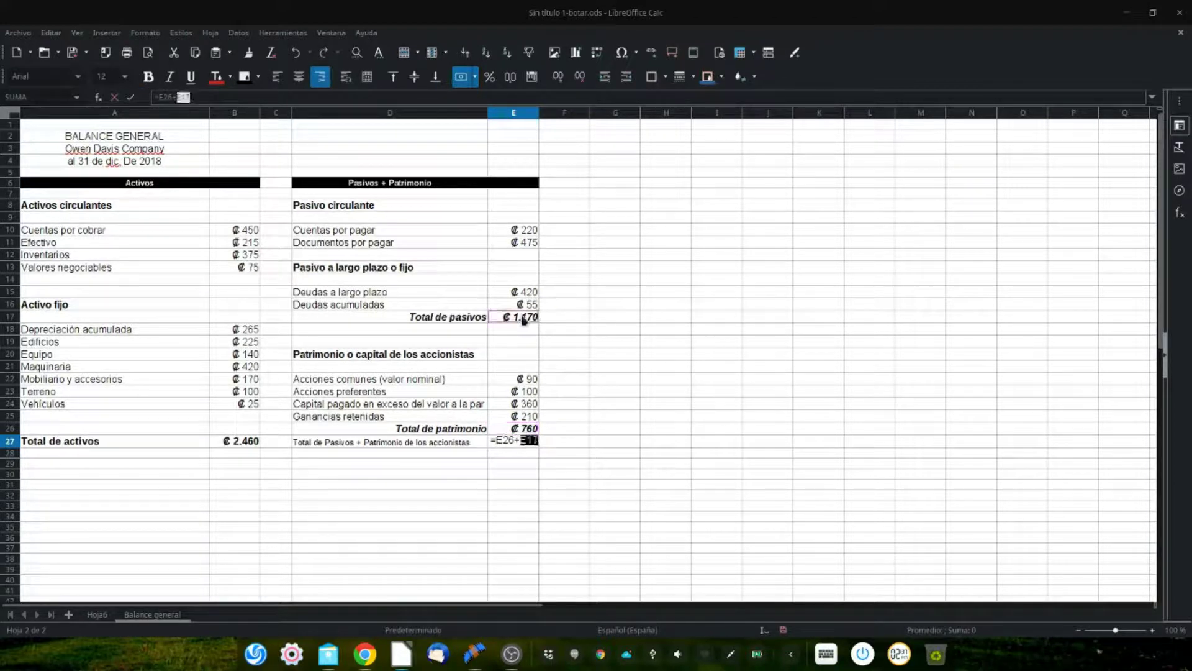
key("Return")
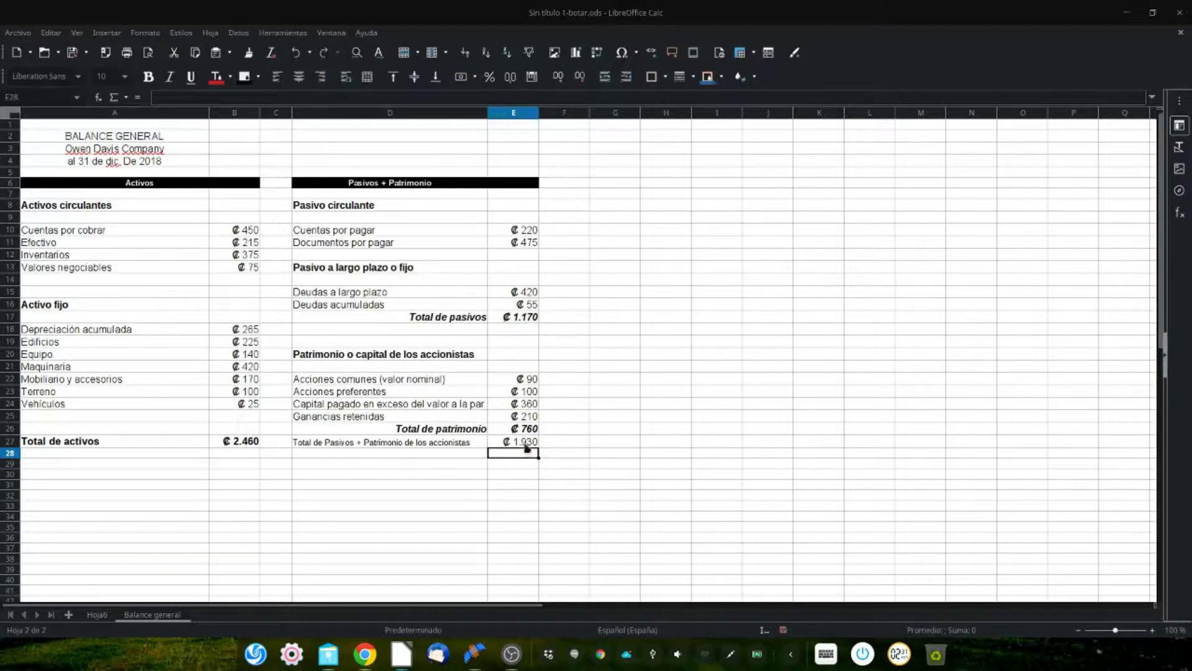
- Format the combined liabilities and equity total in D27:E27 as bold with font size 12
left_click(525, 442)
left_click(149, 77)
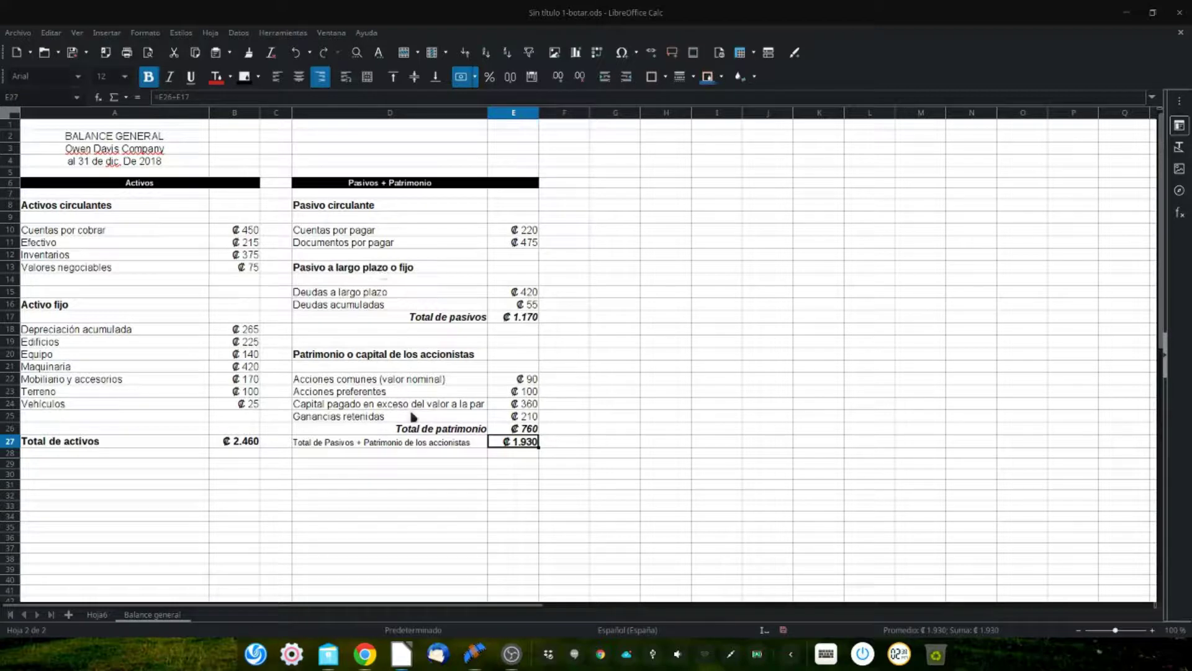
left_click_drag(455, 441, 500, 441)
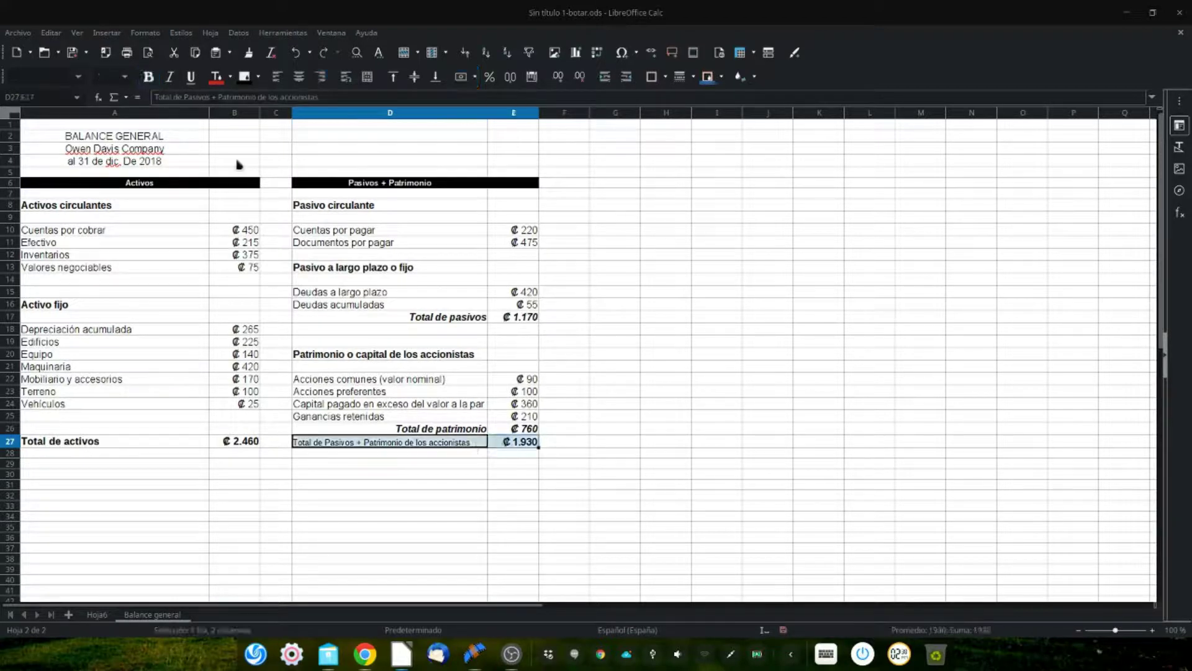
left_click(149, 78)
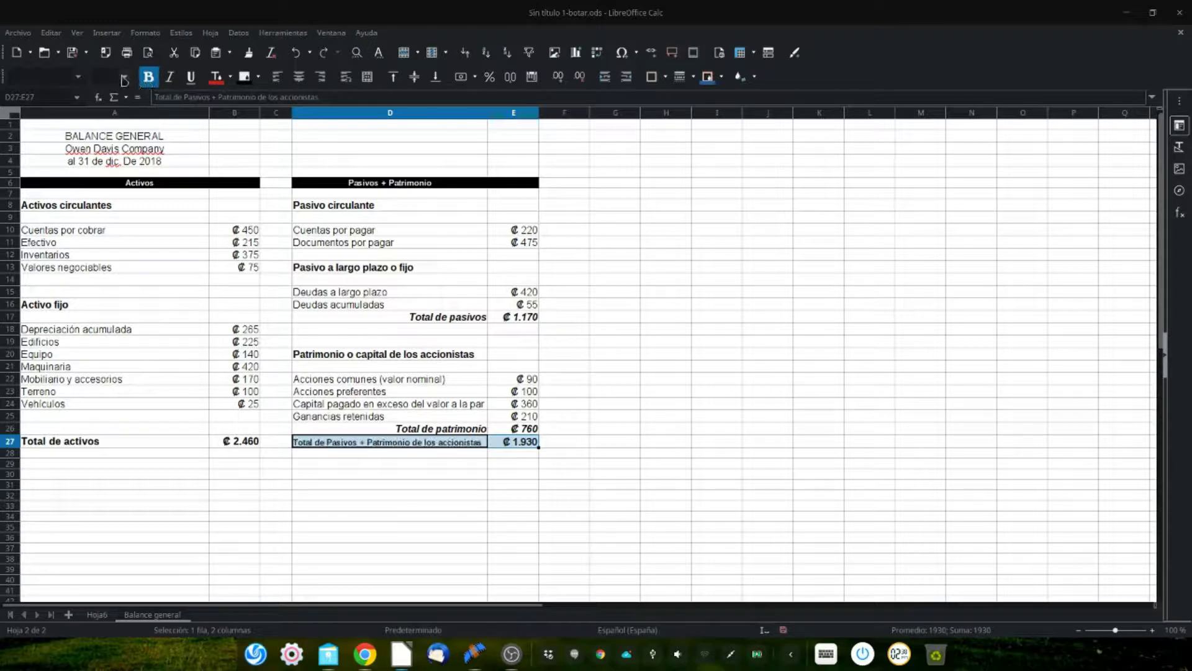
left_click(124, 77)
left_click(116, 166)
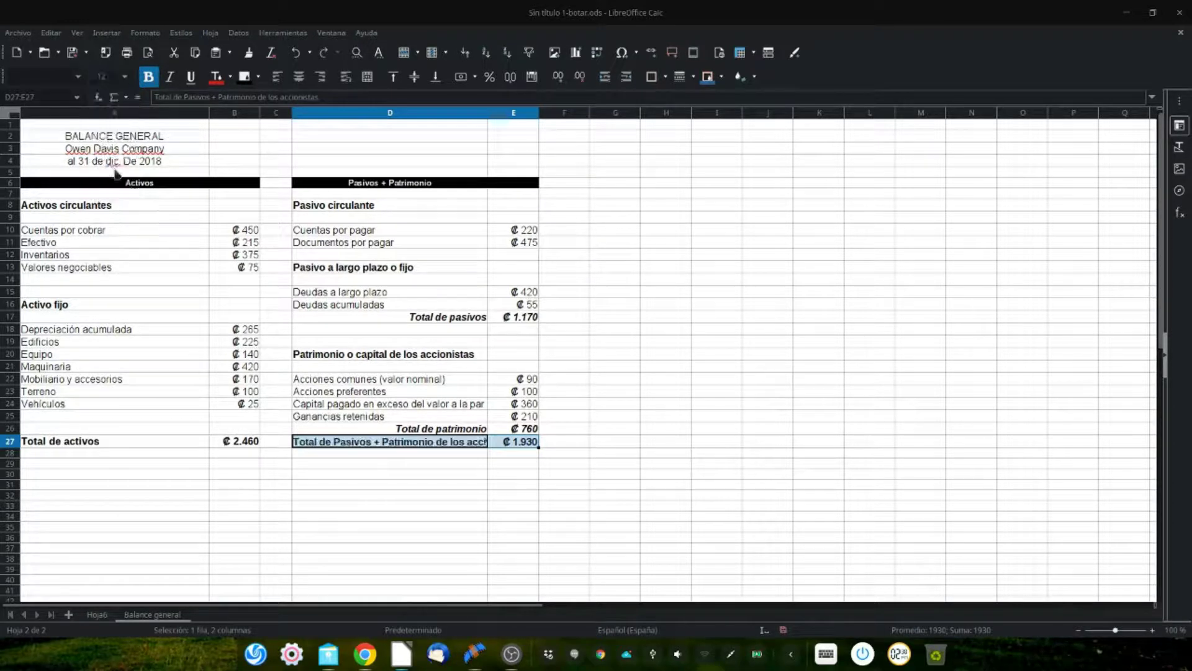
- Widen column D so the whole D27 label fits, and save the file
left_click(490, 365)
left_click_drag(488, 118, 534, 118)
left_click(561, 391)
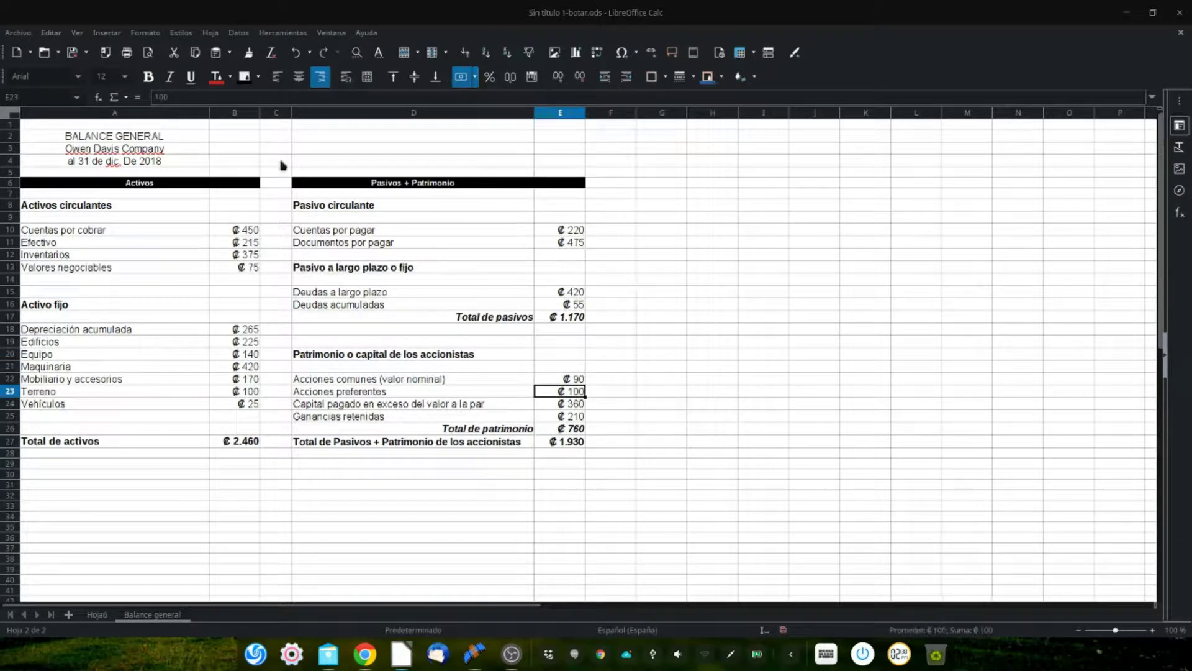
key("ctrl+s")
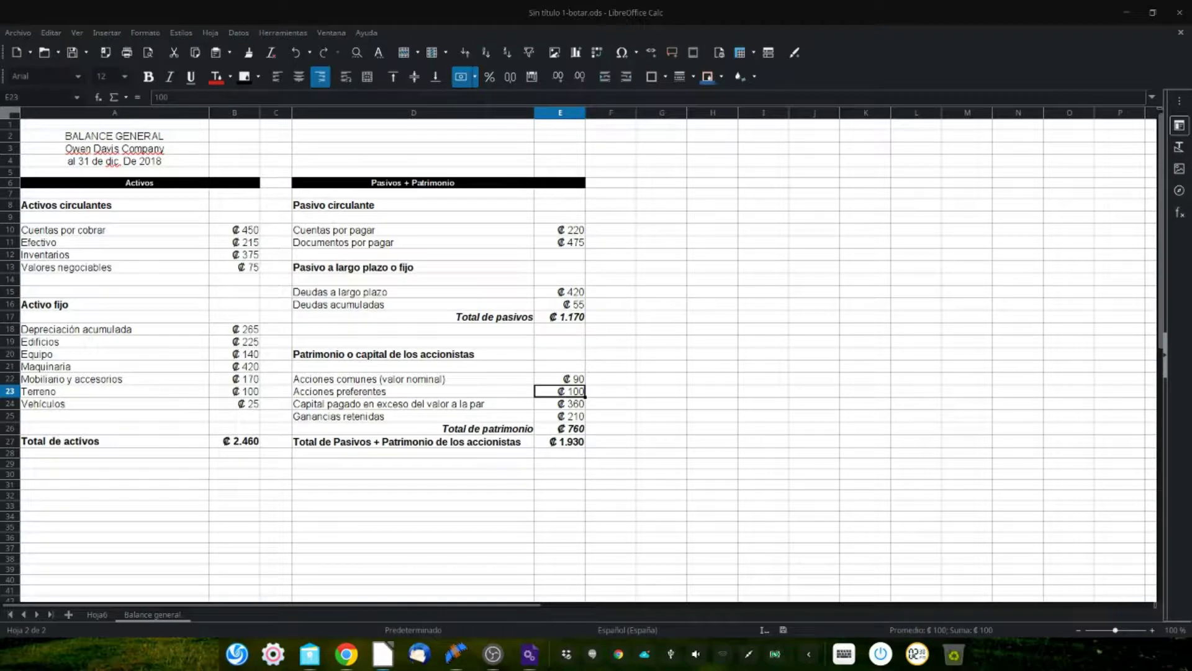
- Format the Depreciación acumulada label and amount in A18:B18 with a blue font colour and bold
left_click(234, 329)
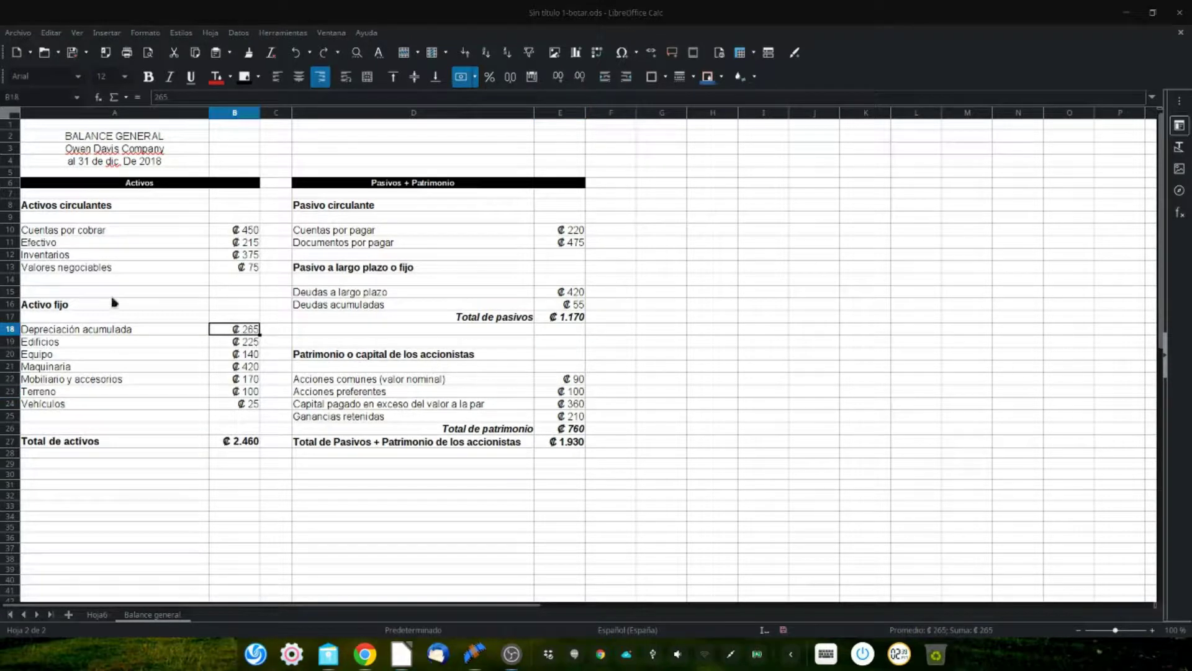
left_click(82, 330, "shift")
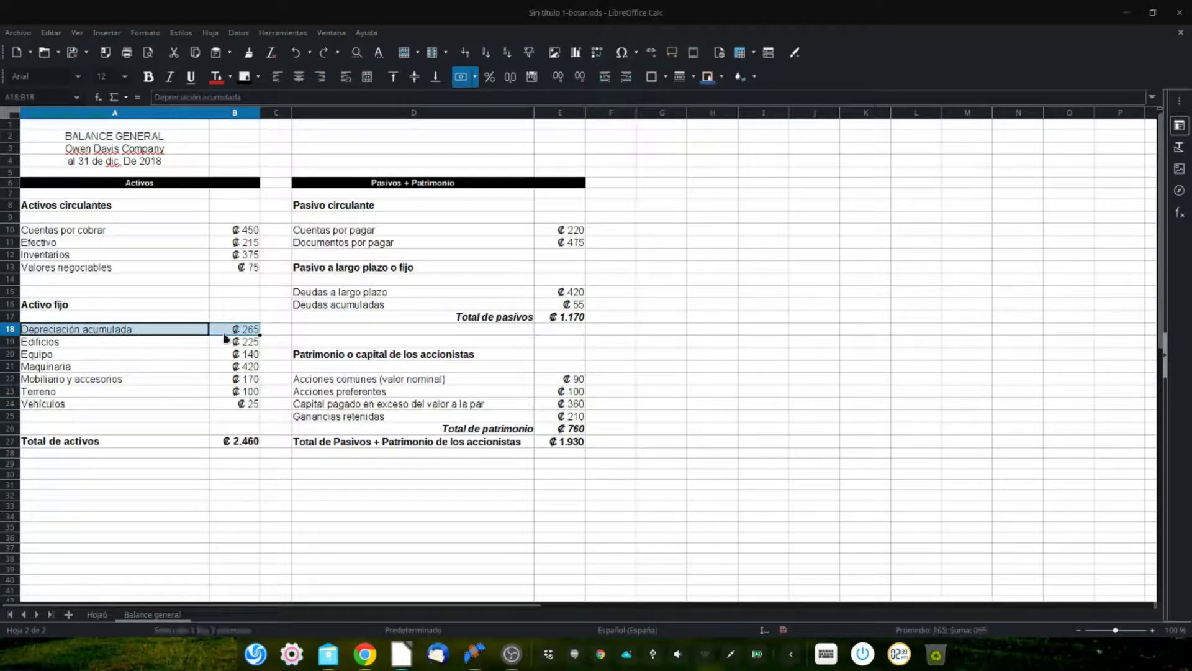
left_click(230, 76)
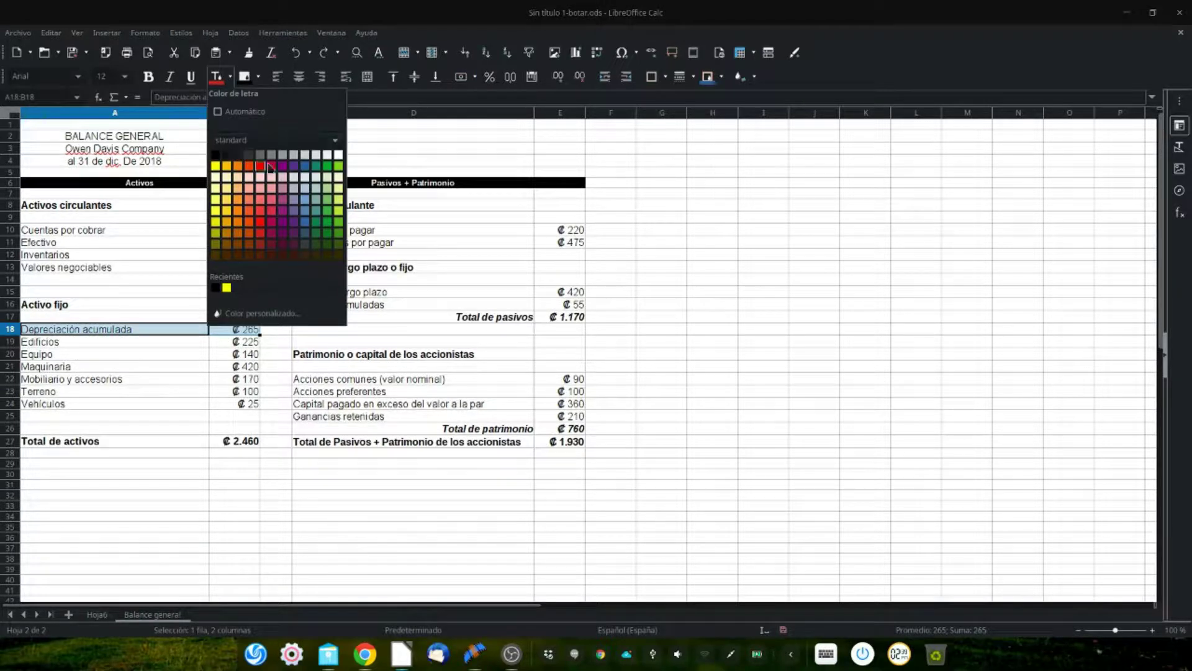
left_click(307, 166)
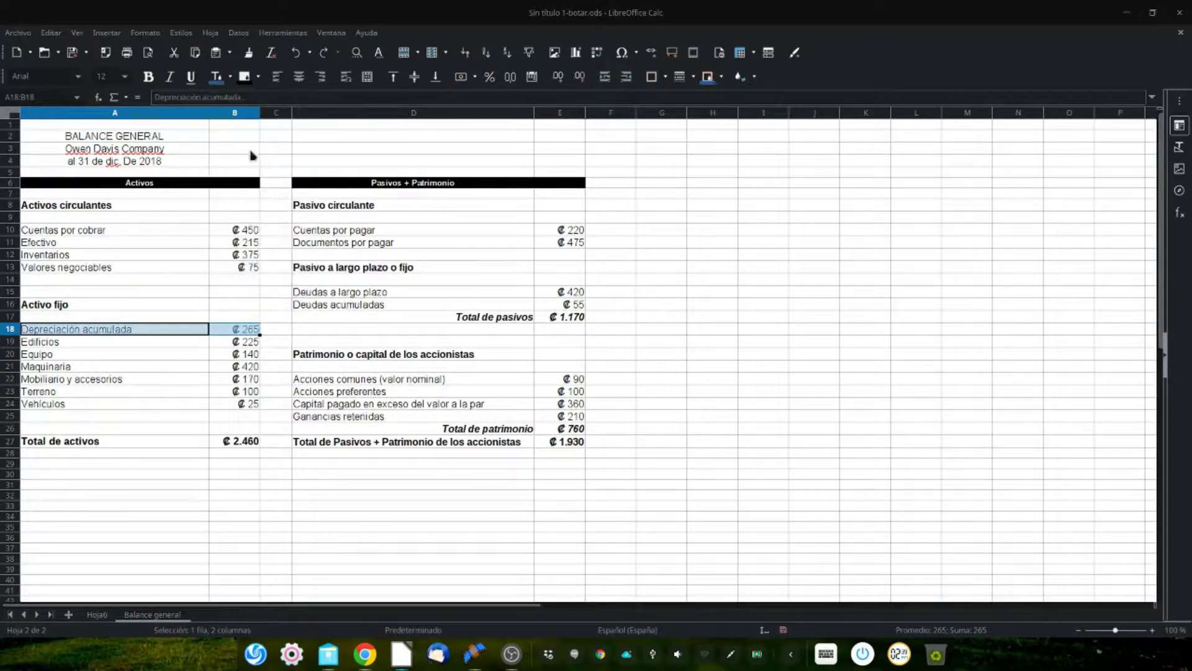
left_click(149, 76)
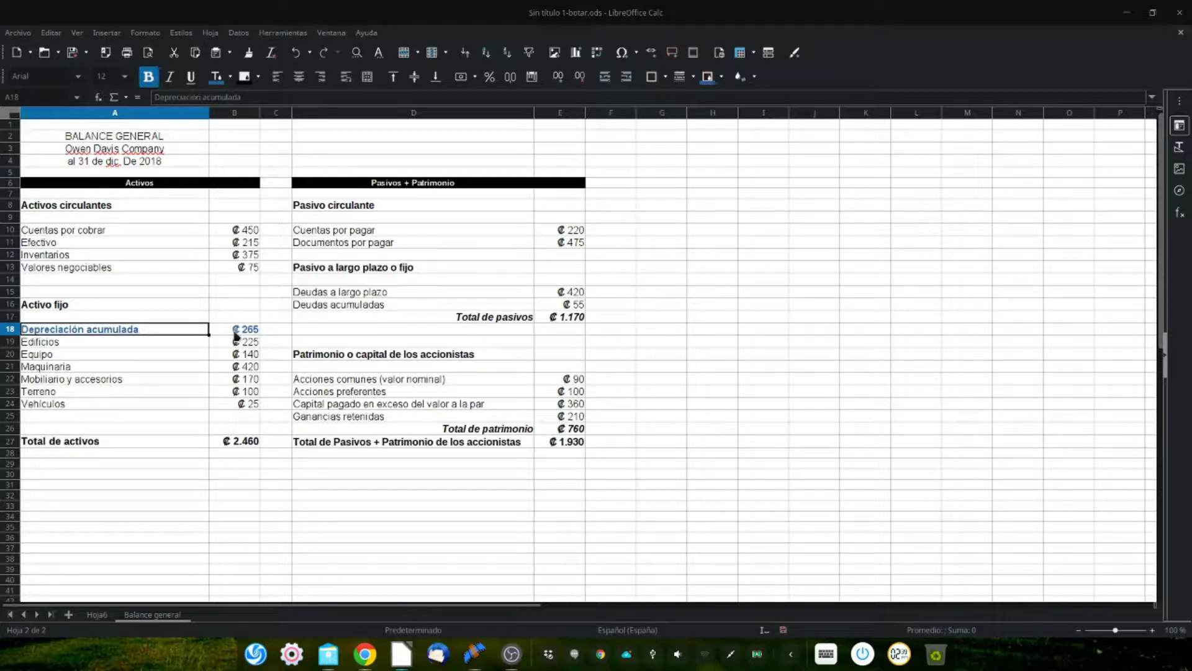
- Move the Depreciación acumulada label and amount from A18:B18 to A25:B25, directly below Vehículos
left_click_drag(236, 336, 190, 330)
left_click(205, 328)
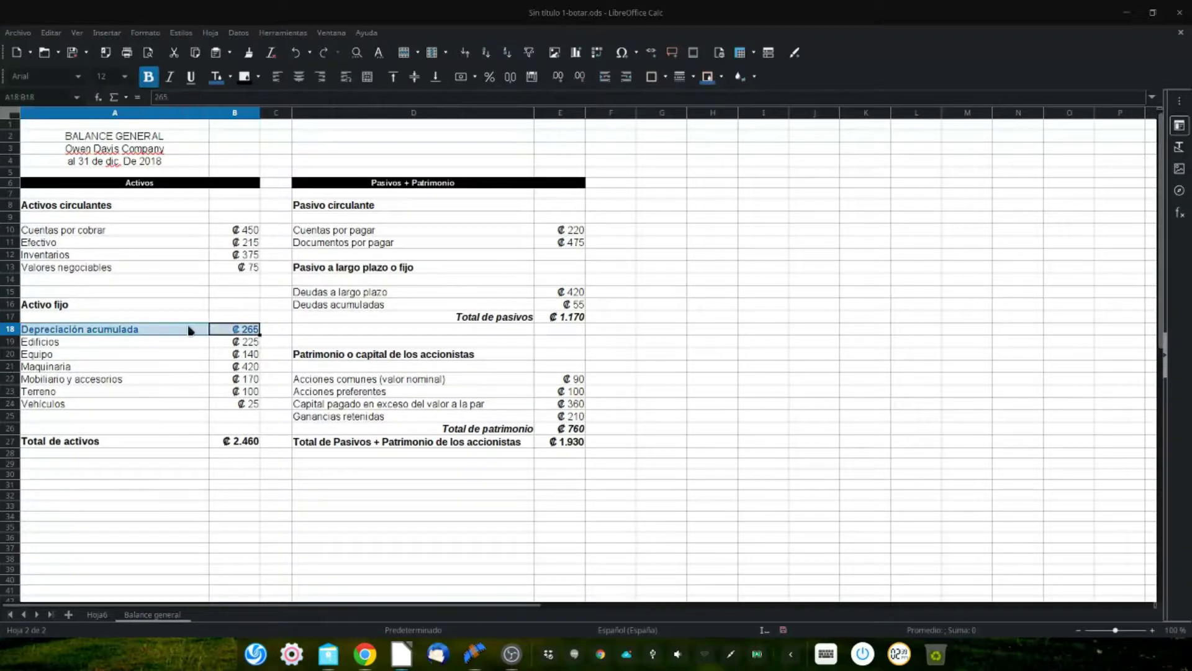
right_click(190, 330)
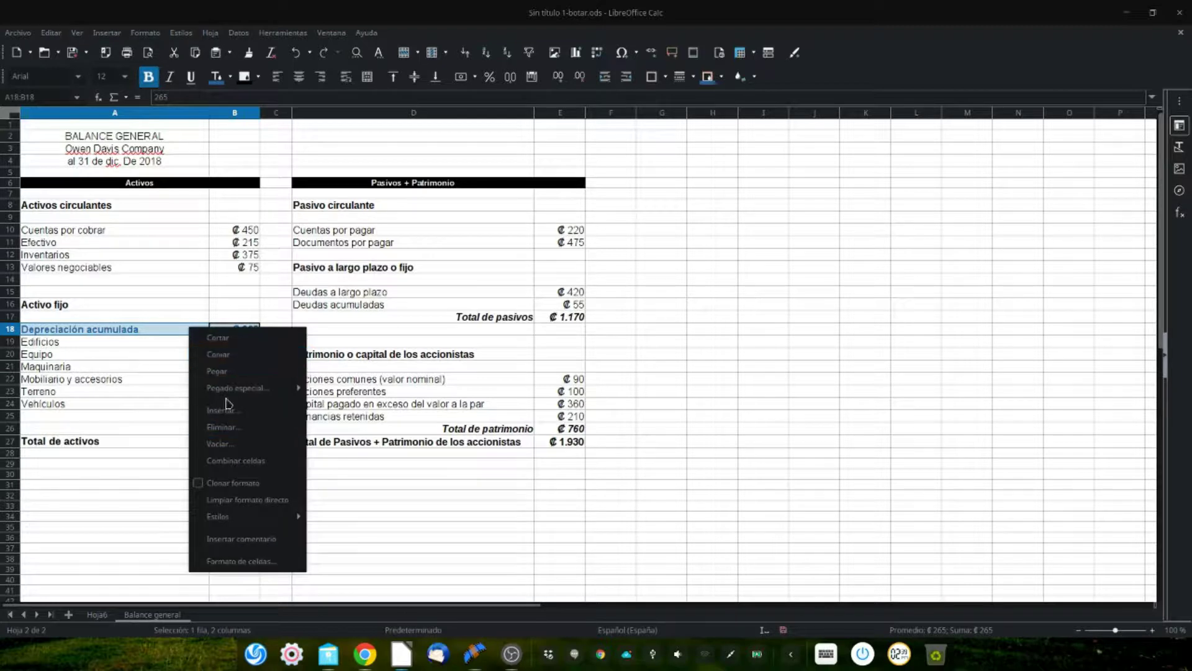
left_click(223, 338)
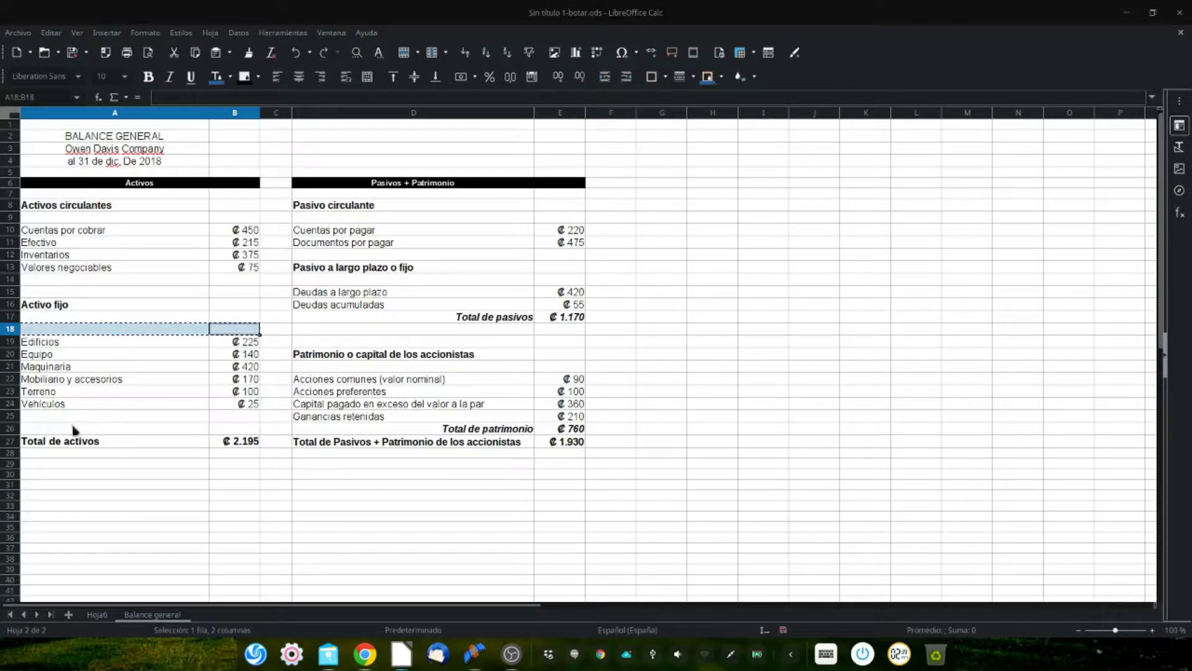
left_click(99, 419)
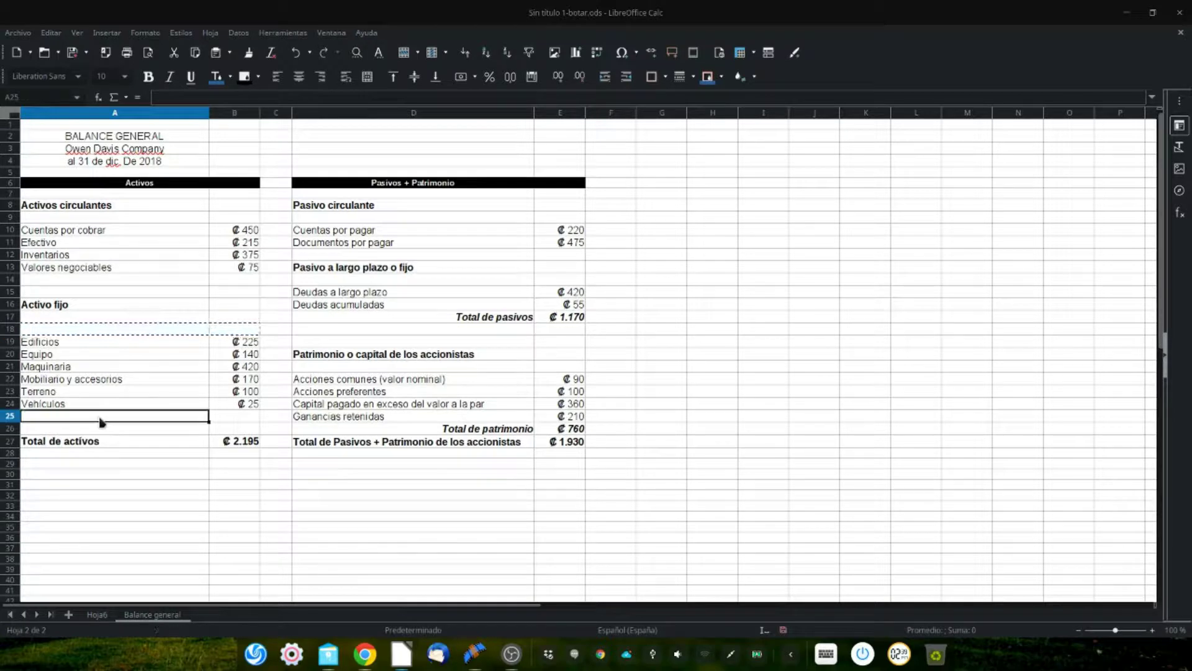
right_click(100, 419)
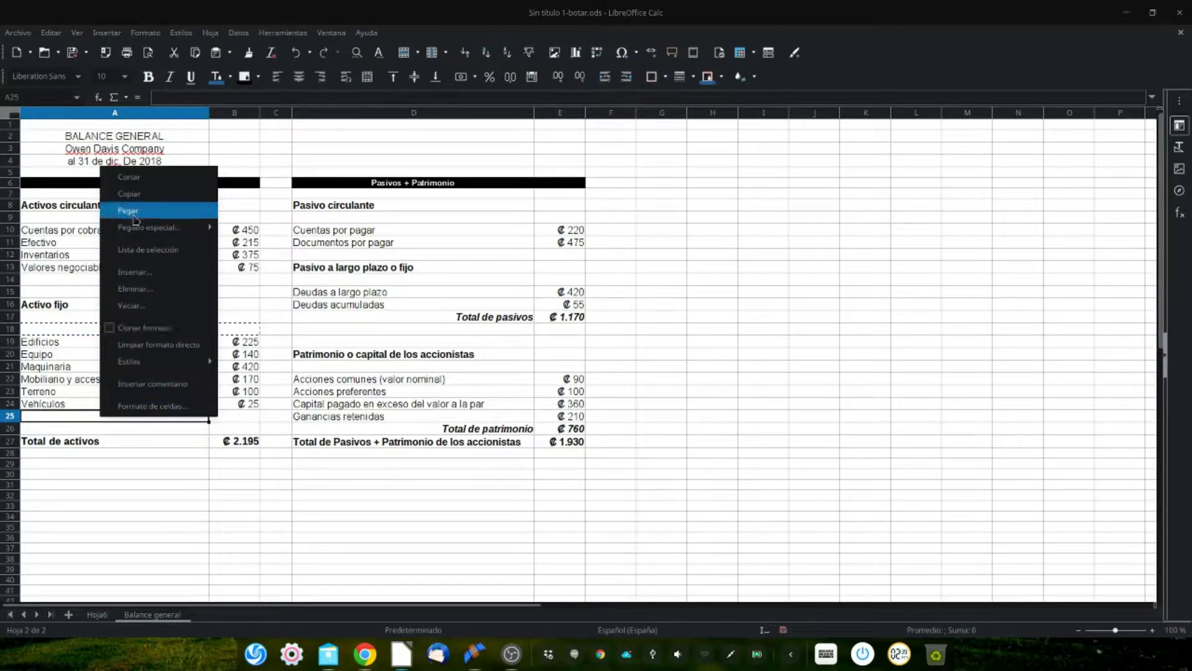
left_click(128, 210)
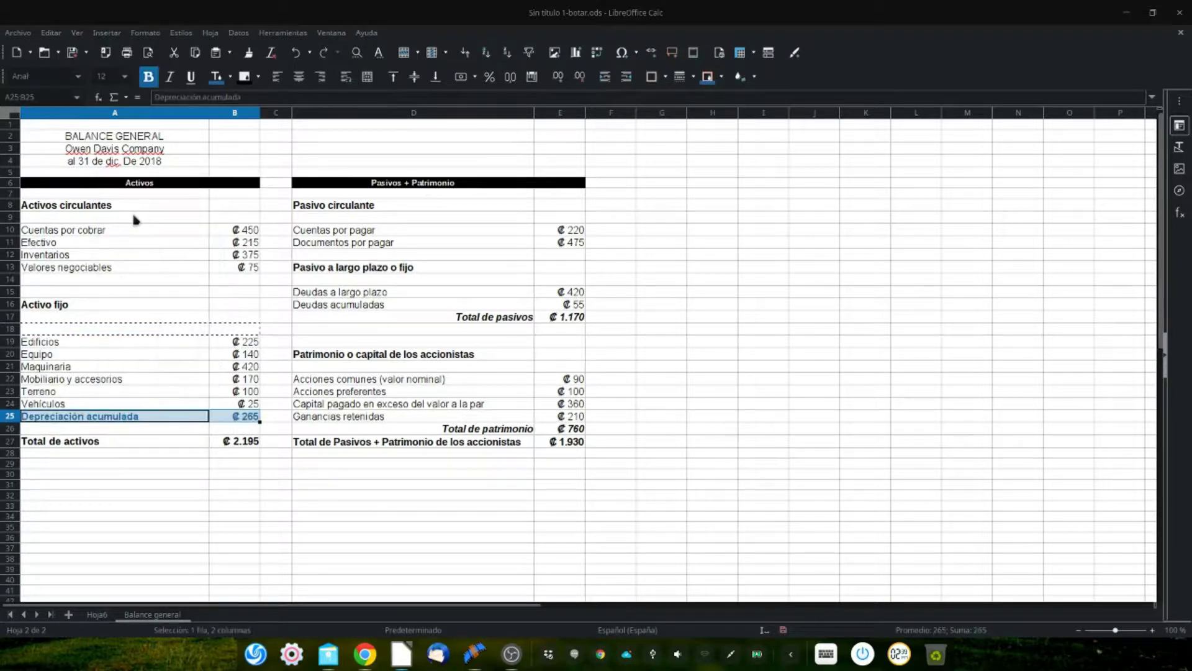
- Change the label in A25 to "Menos la depreciación acumulada"
double_click(98, 418)
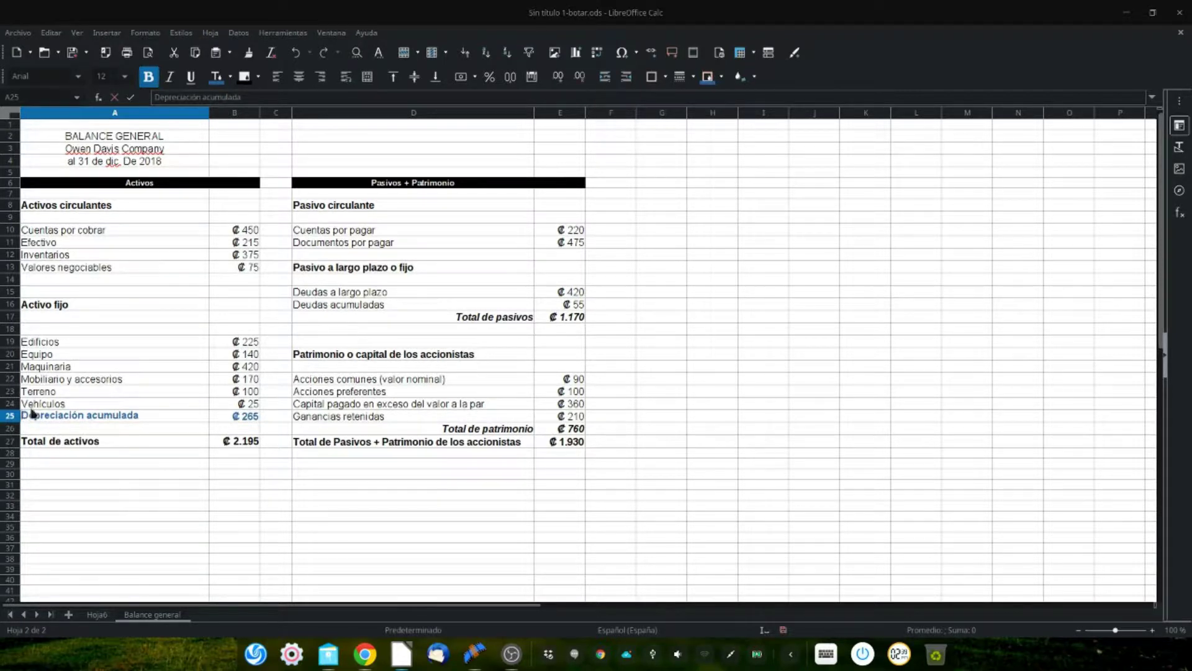
type("Menos")
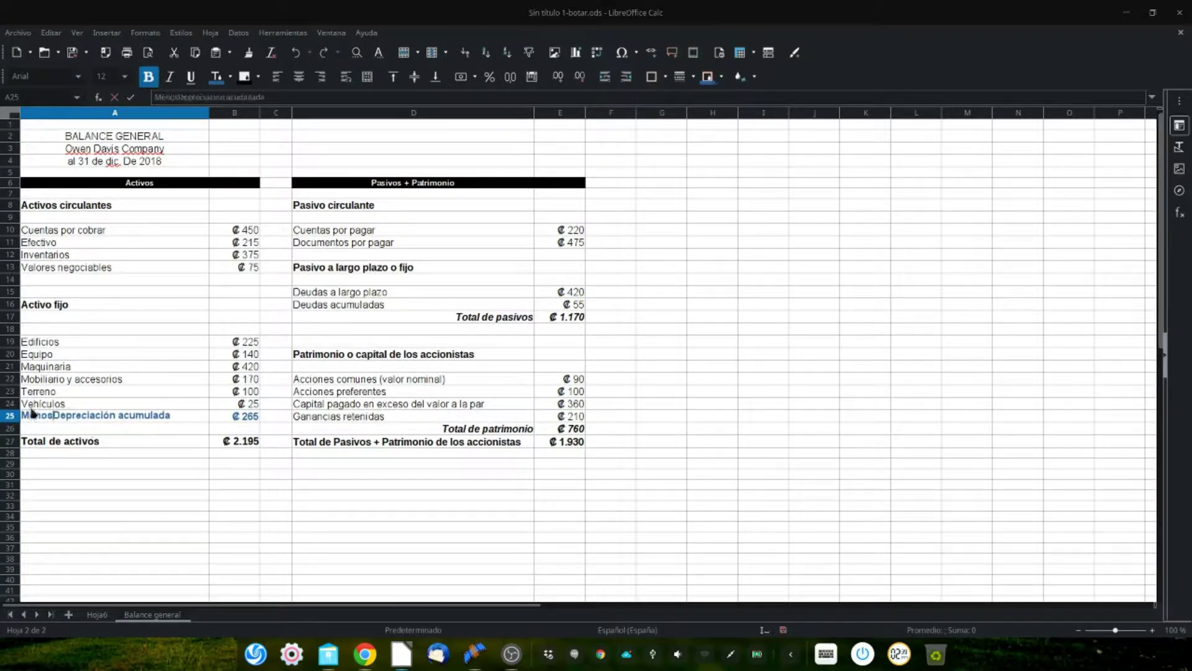
key("Delete")
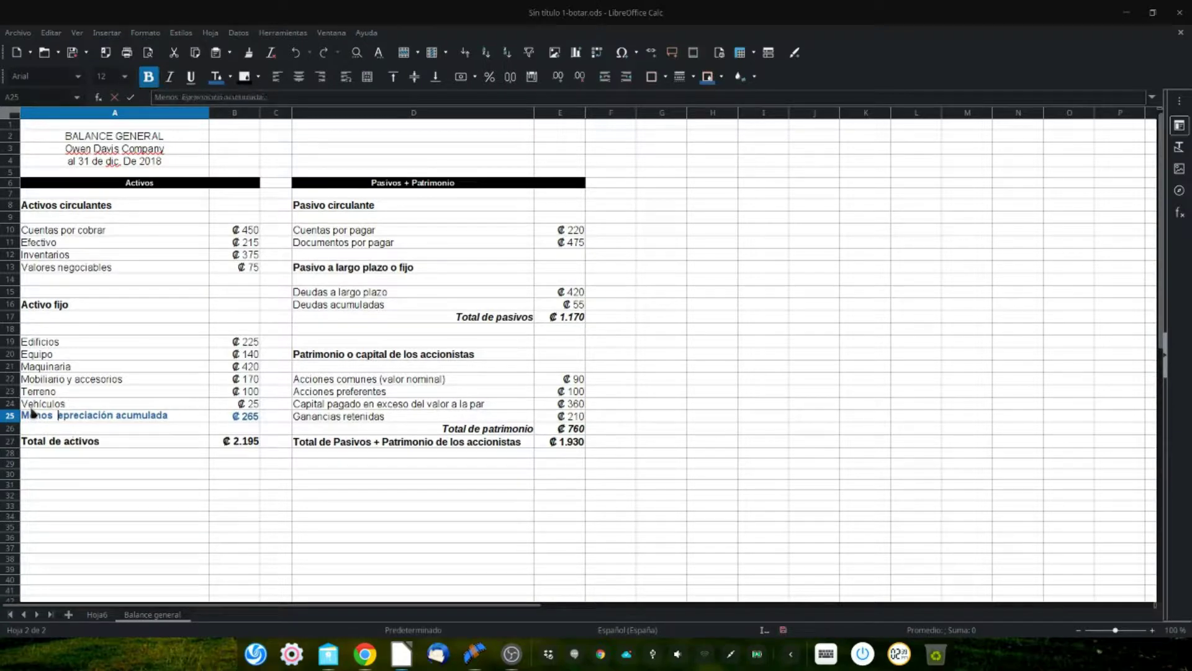
type("la d")
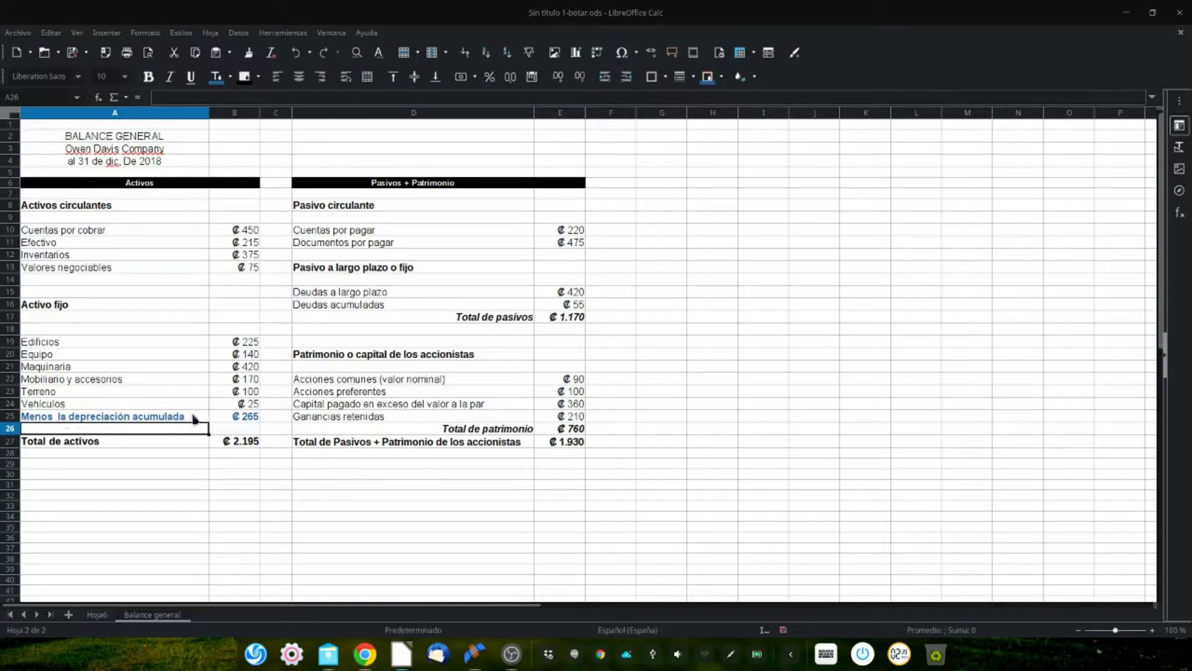
- Make the accumulated depreciation amount in B25 negative, as -265
double_click(219, 415)
type("-")
key("Return")
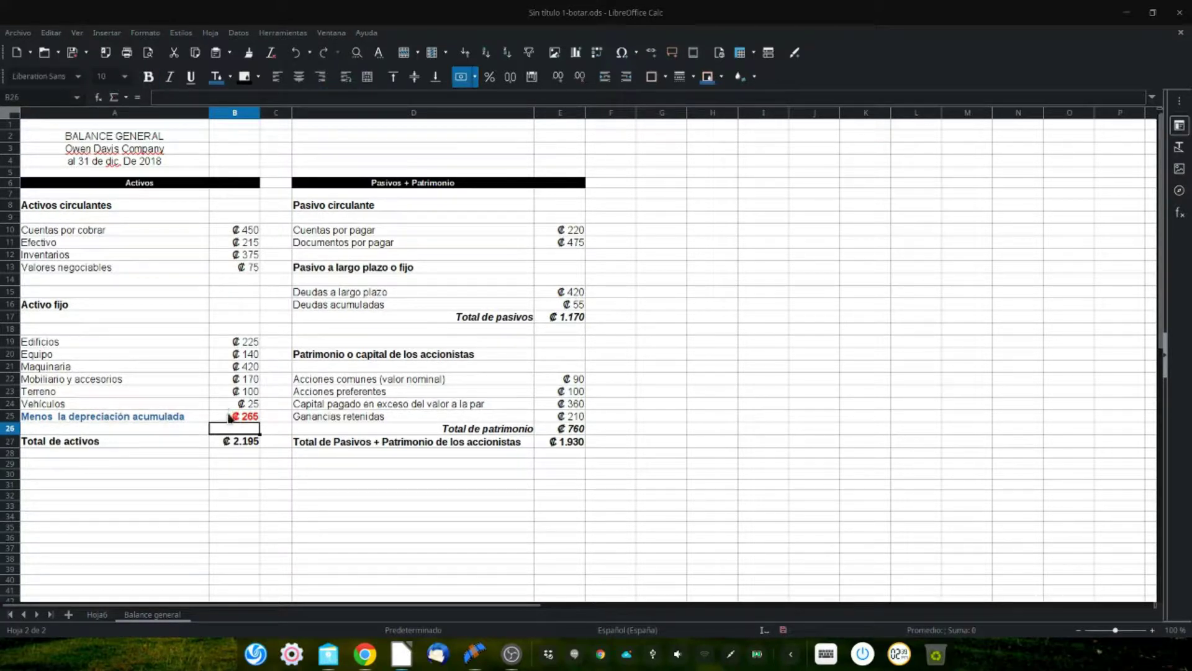
- Extend the Total de activos sum in B27 to the range B10:B26 so it includes the accumulated depreciation, and compare both totals
left_click(241, 445)
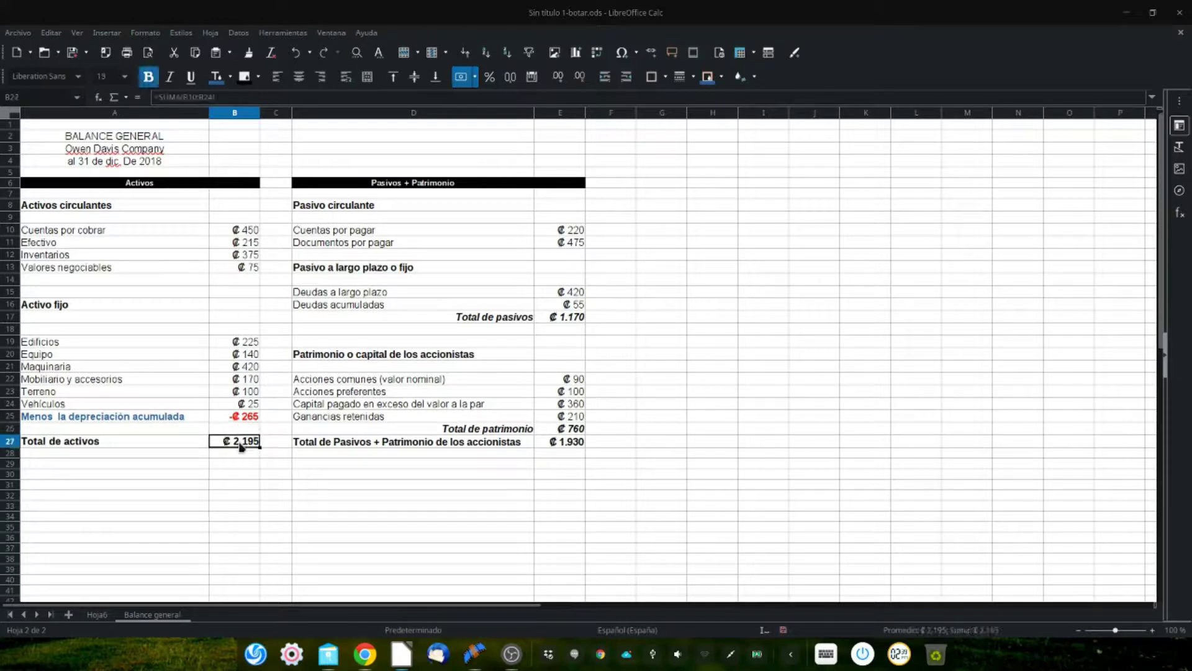
double_click(242, 445)
left_click_drag(258, 408, 257, 425)
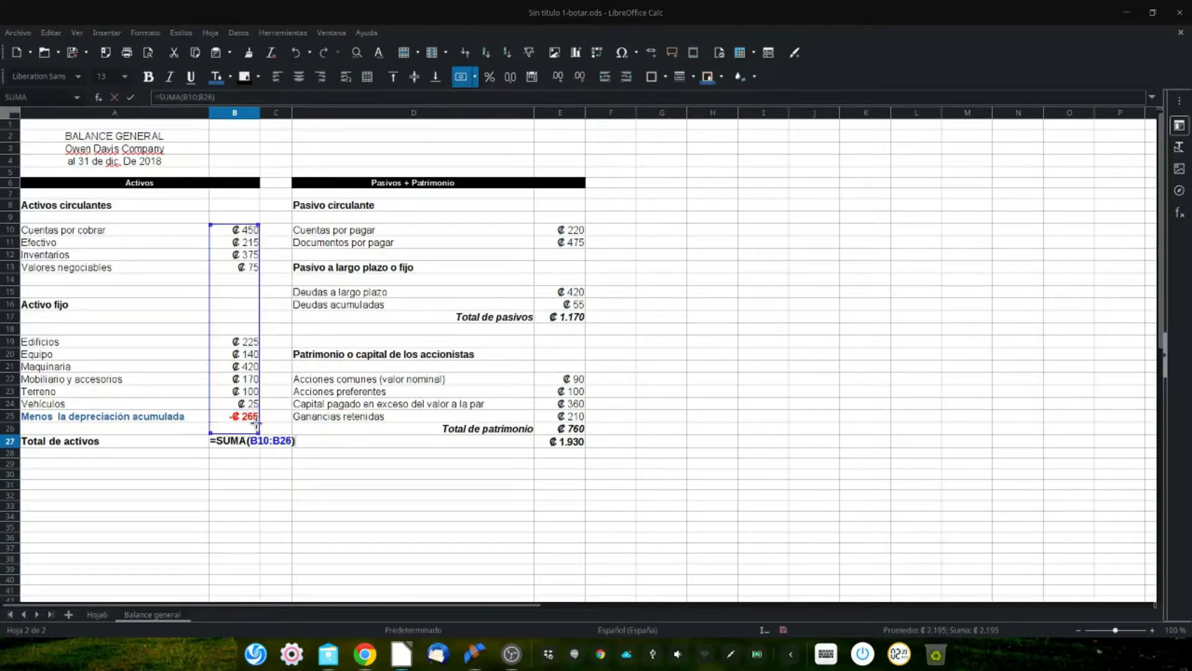
key("Return")
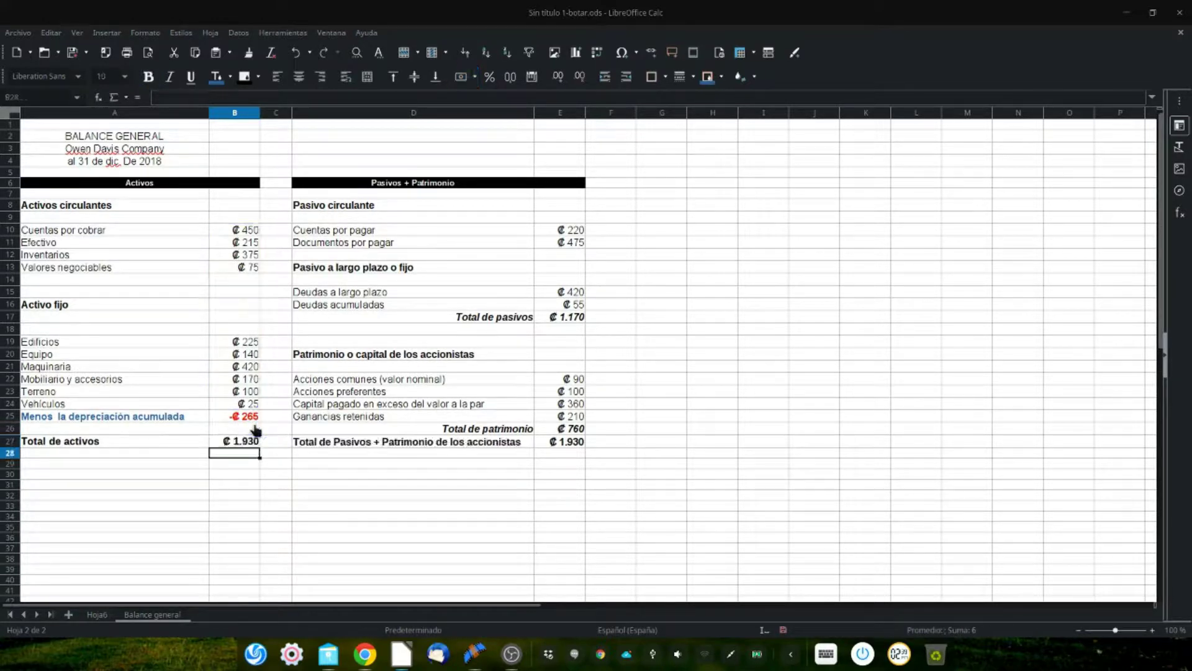
left_click_drag(124, 442, 570, 446)
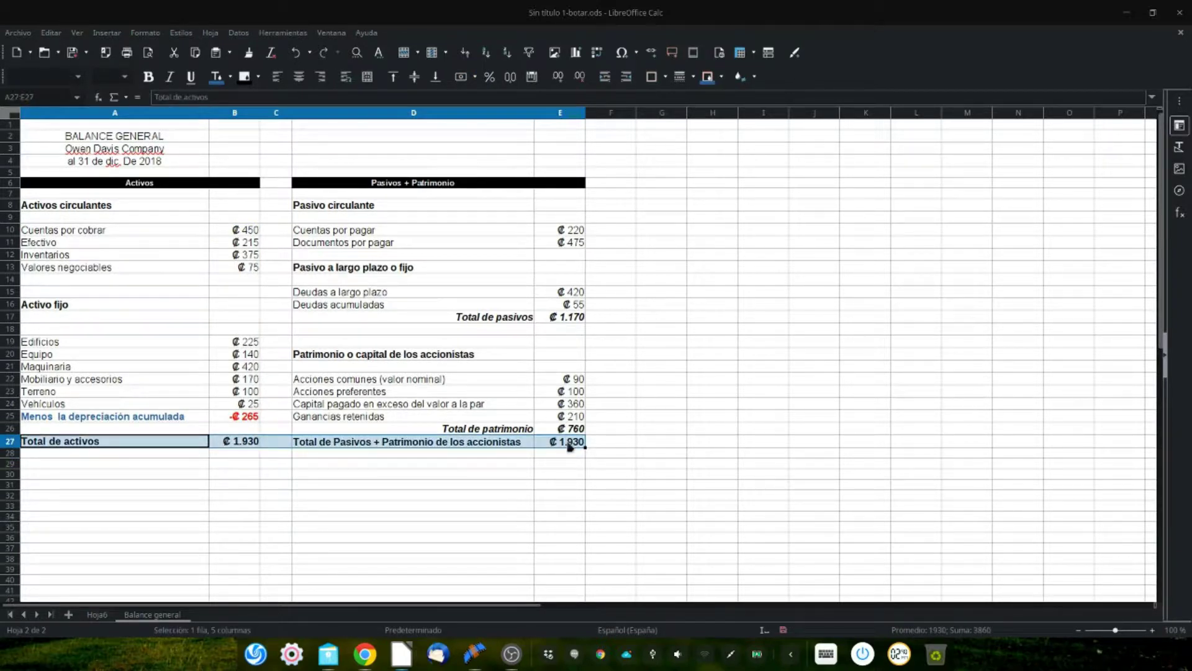
left_click(289, 476)
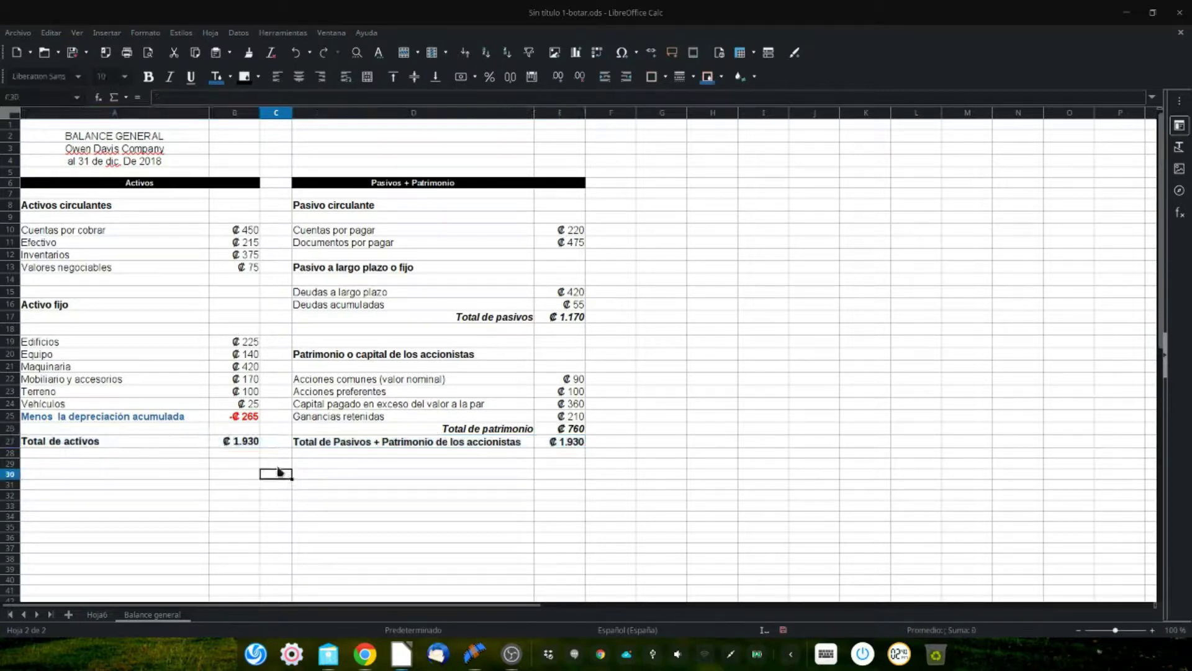
- Apply a black background to the Total de activos cells A27:B27 and the Total de Pasivos + Patrimonio cells D27:E27
left_click_drag(195, 445, 234, 441)
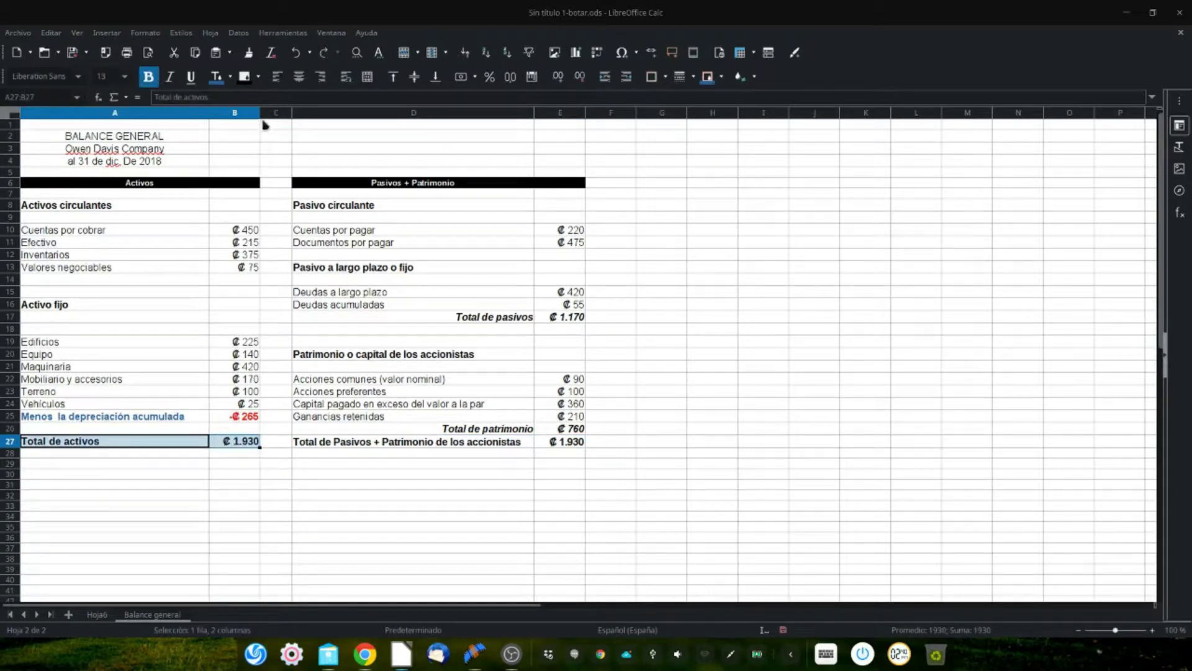
left_click(248, 76)
left_click_drag(345, 440, 551, 442)
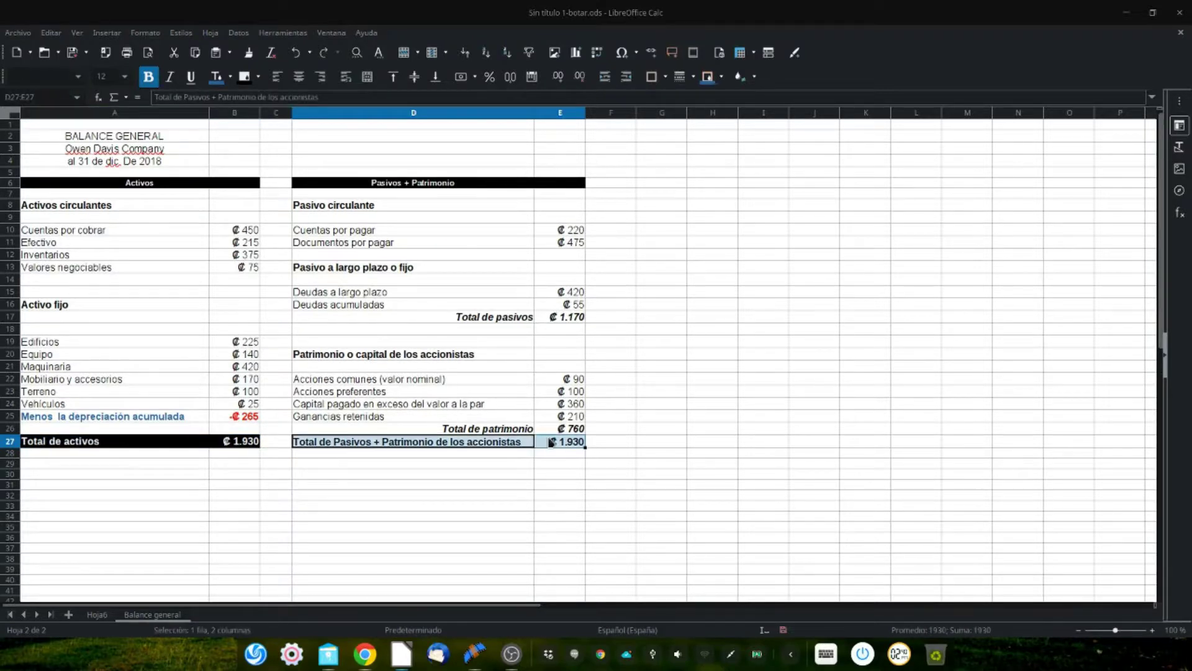
left_click(248, 77)
left_click(350, 491)
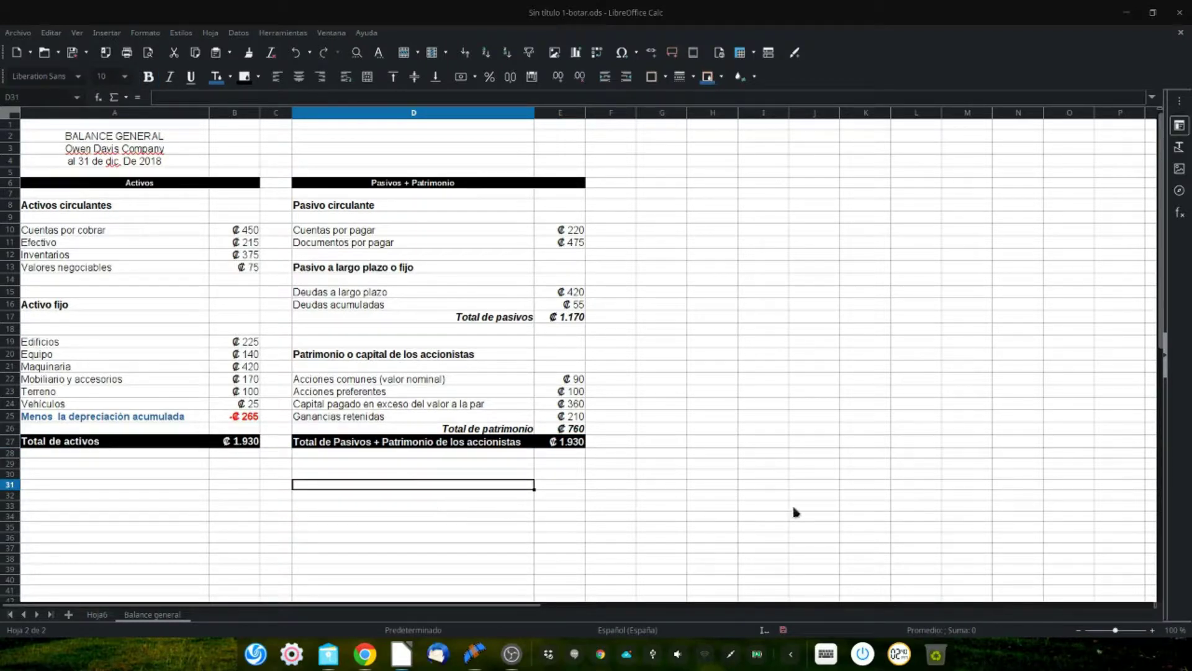
left_click(871, 507)
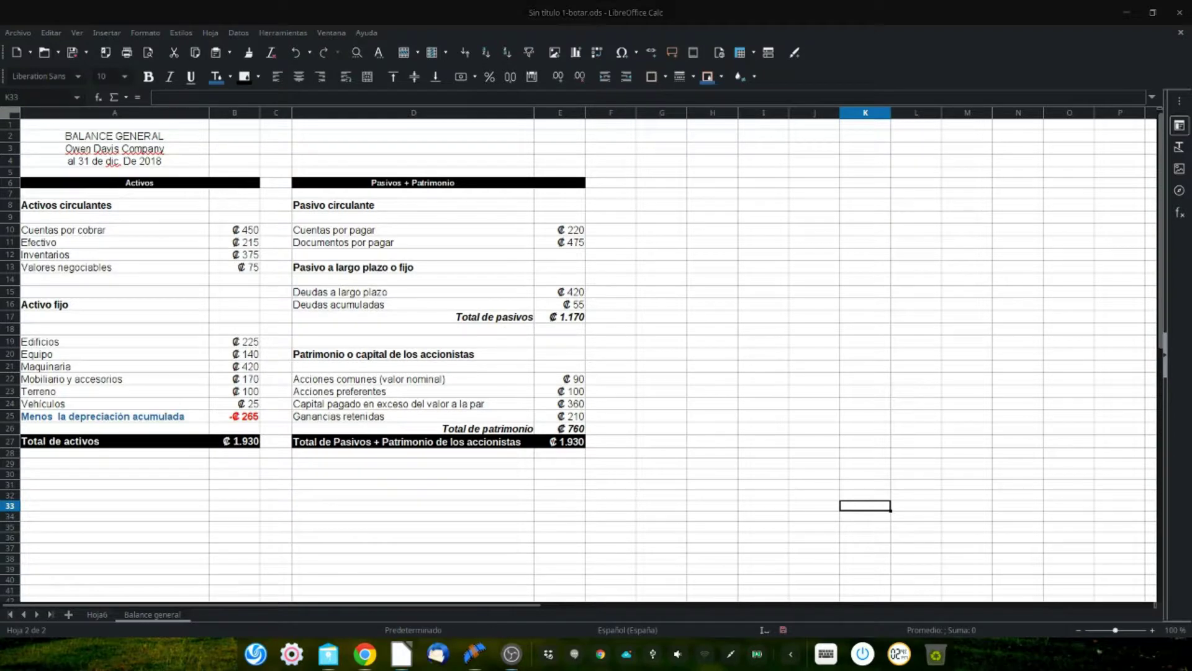
- Merge and centre the BALANCE GENERAL title across A2:E2 and format it in bold at size 14
left_click_drag(152, 138, 545, 141)
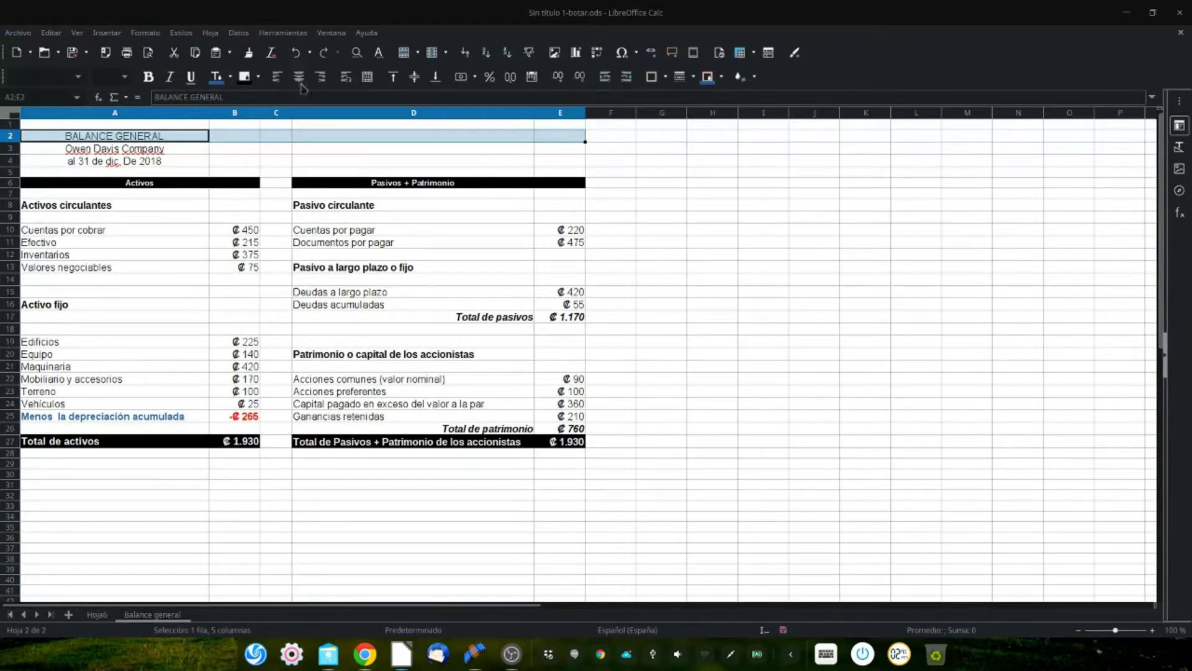
left_click(366, 78)
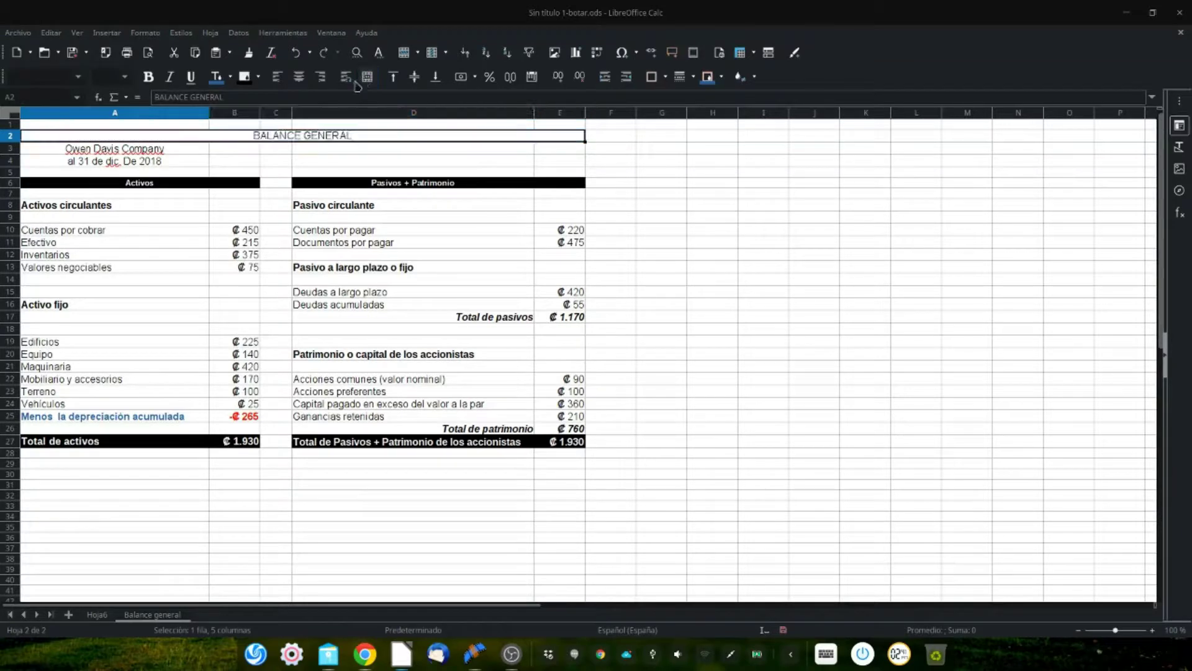
left_click(148, 77)
left_click(125, 76)
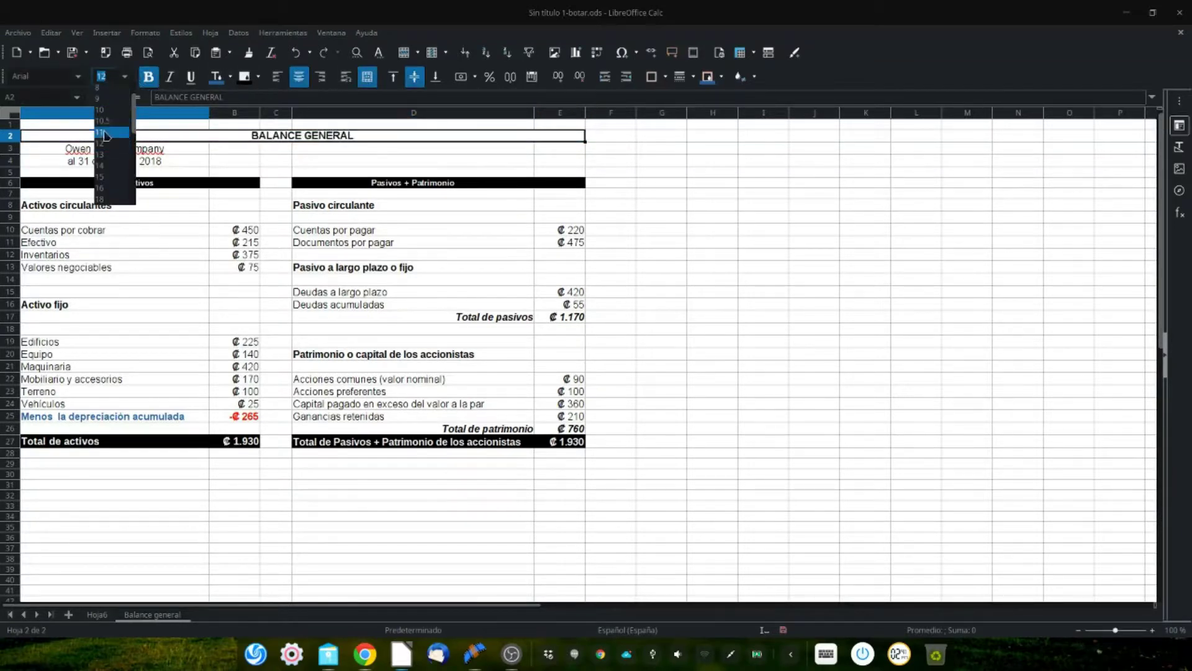
left_click(103, 166)
- Format the Owen Davis Company line in A3:E3 in bold at size 12 and merge and centre it across those columns
left_click_drag(118, 151, 539, 158)
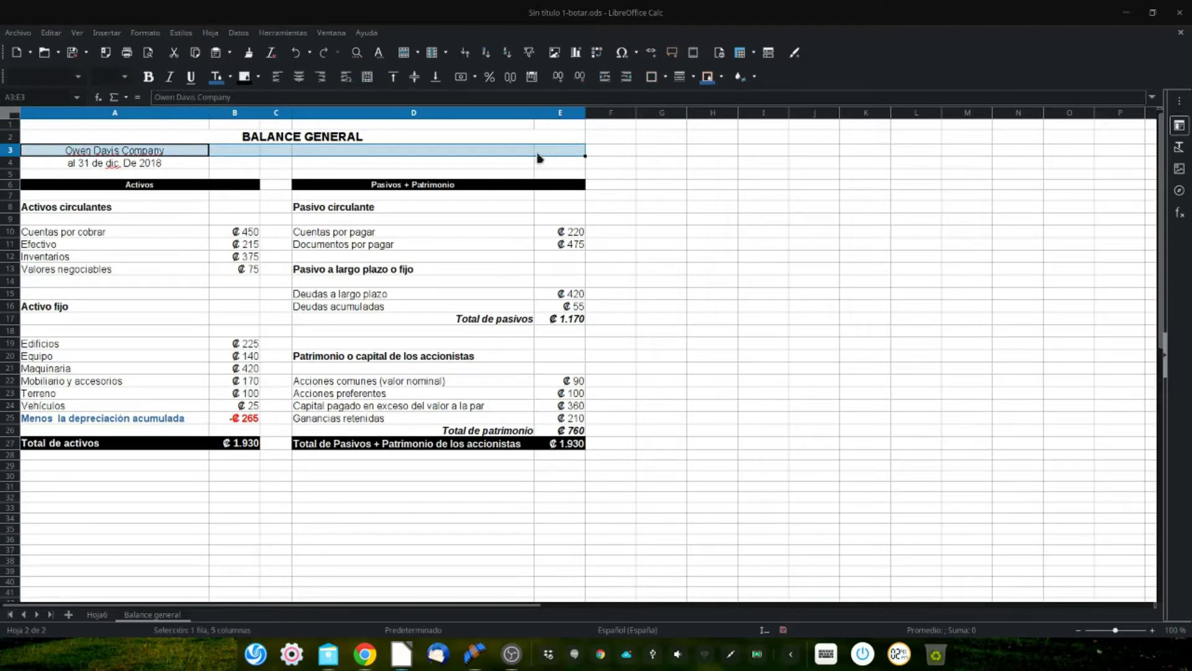
left_click(125, 76)
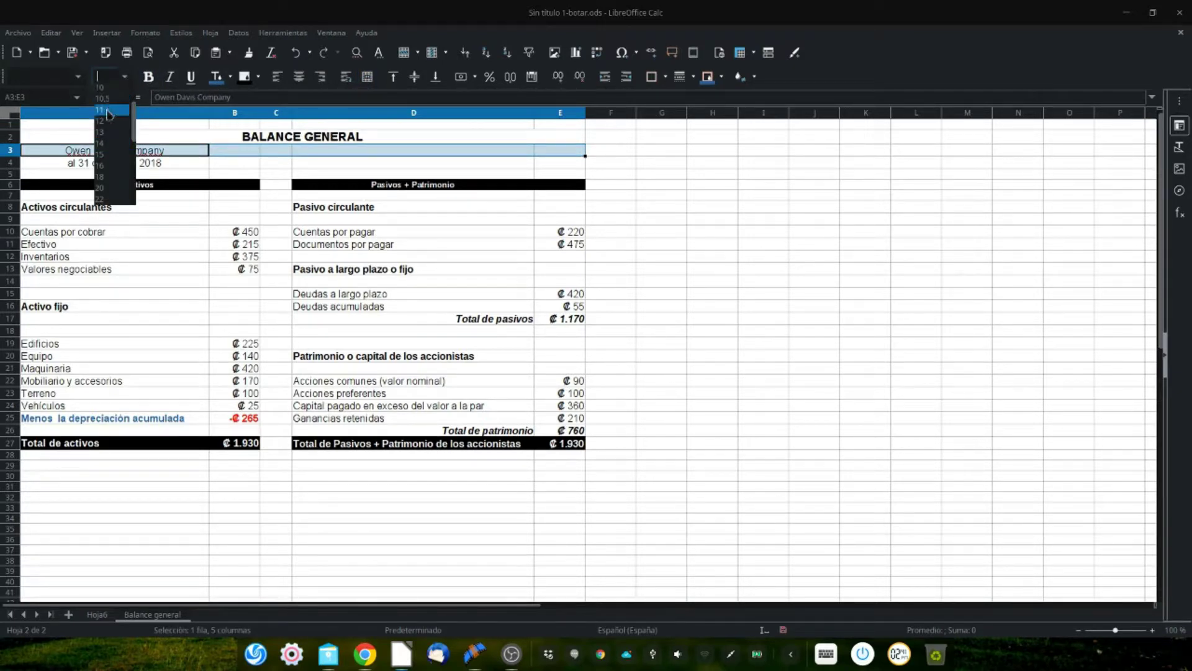
left_click(199, 124)
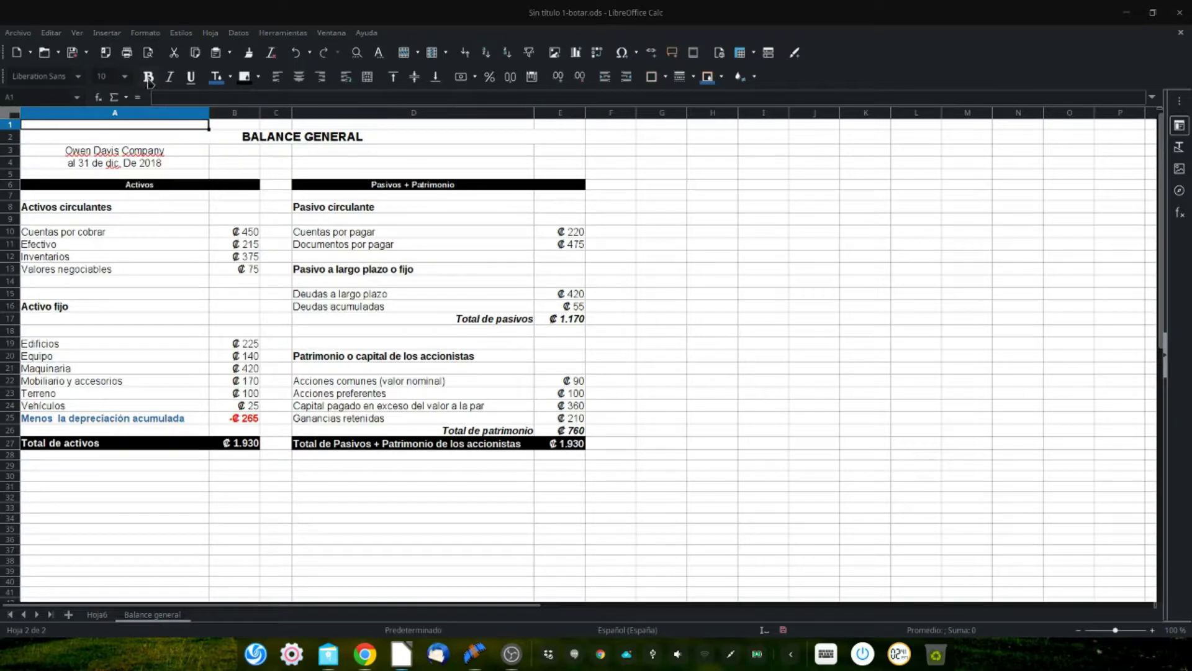
left_click_drag(154, 151, 539, 153)
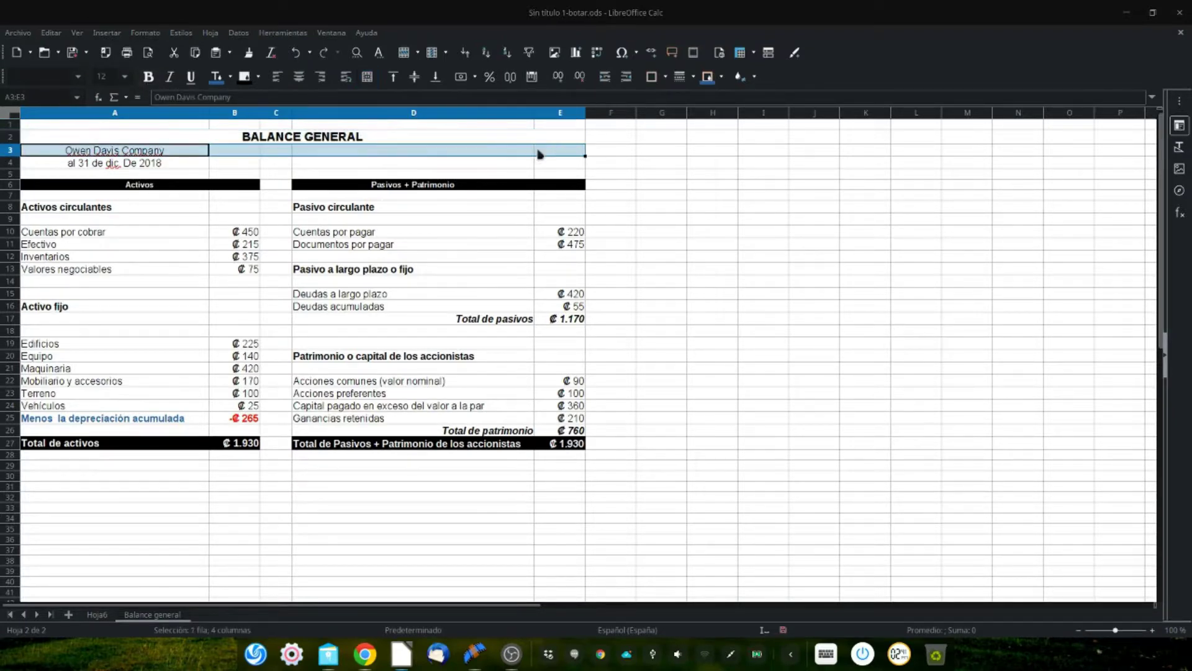
left_click(147, 79)
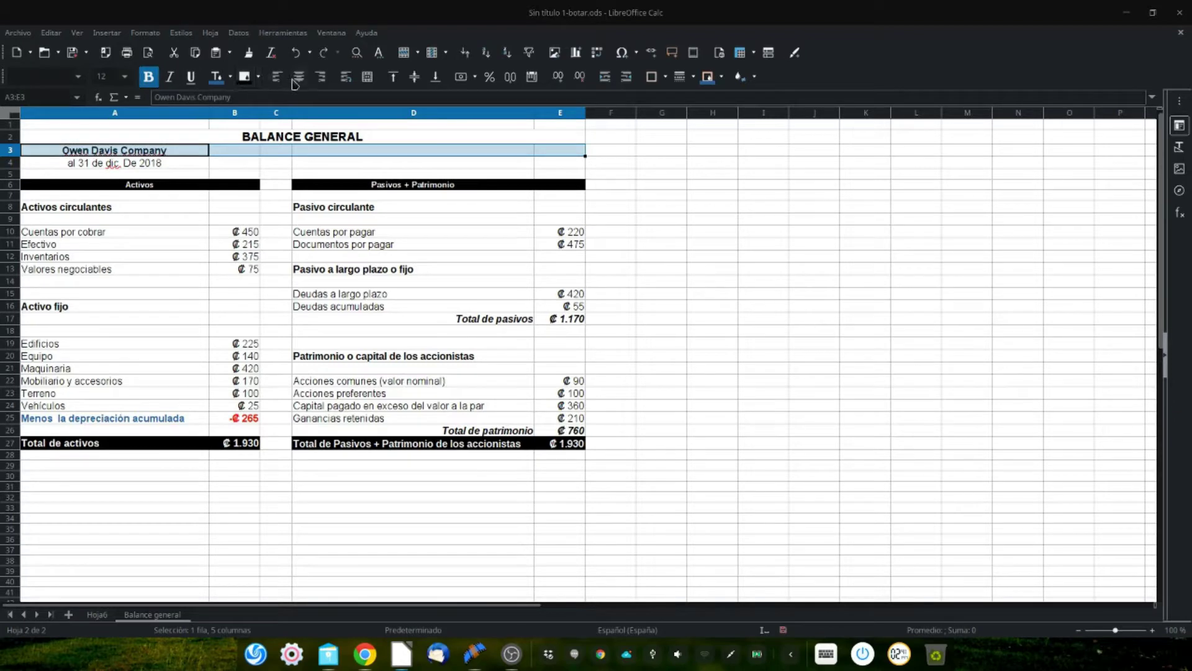
left_click(370, 79)
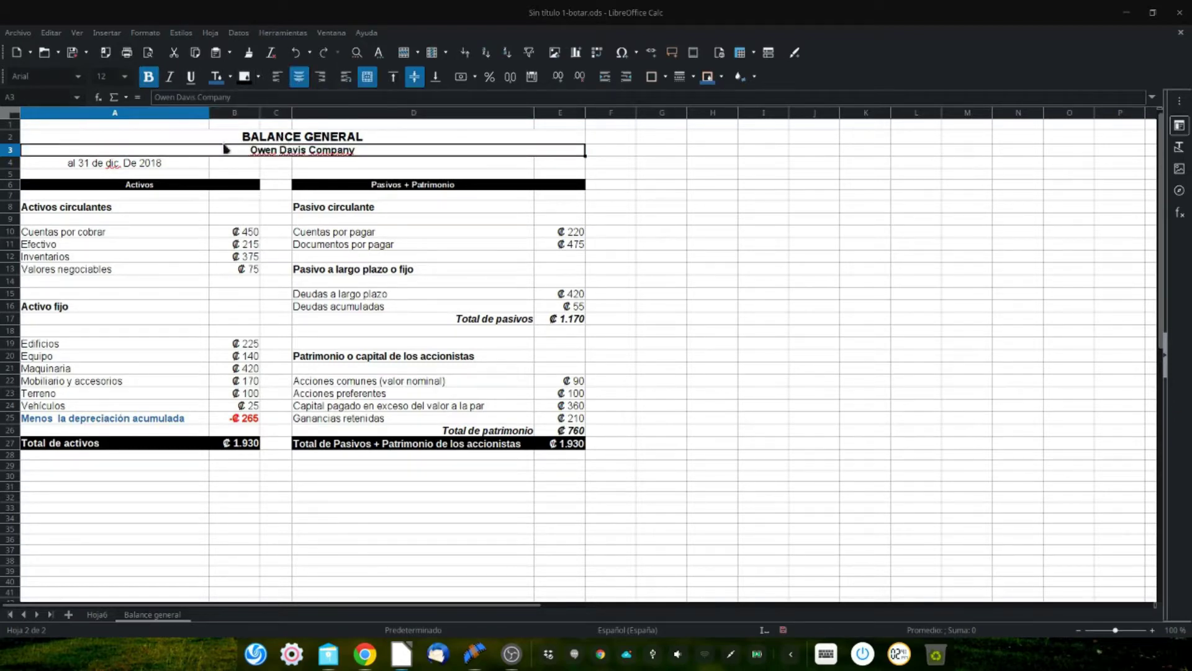
- Merge and centre the date line across A4:E4 and make it bold
left_click_drag(189, 163, 570, 166)
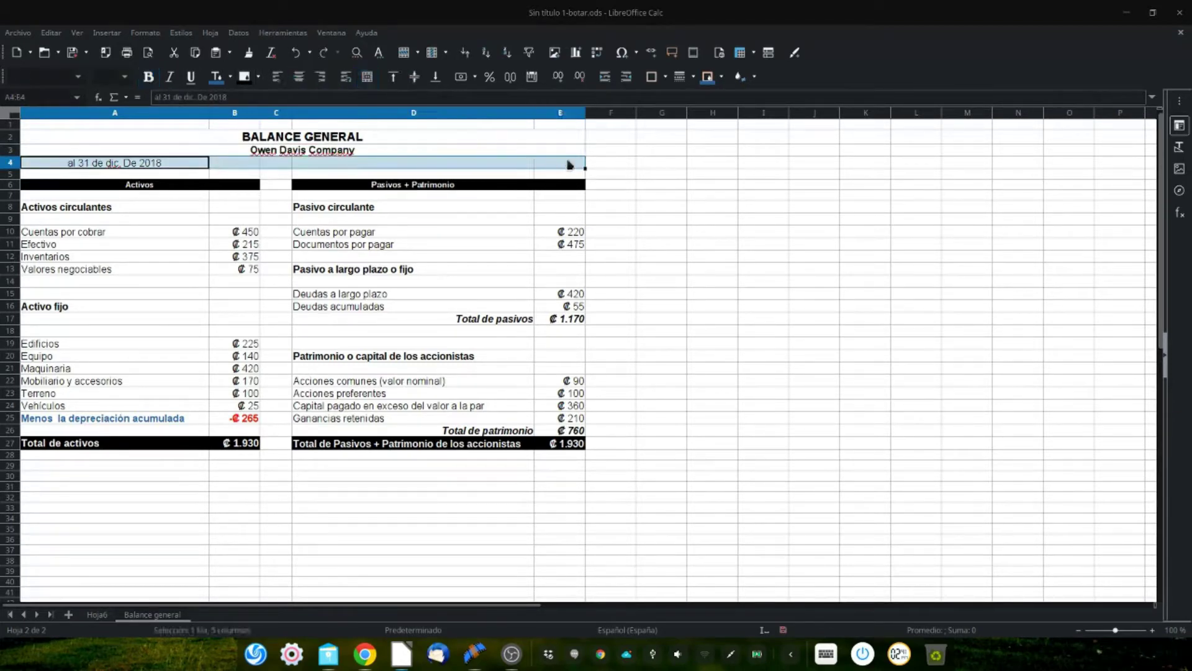
left_click(369, 79)
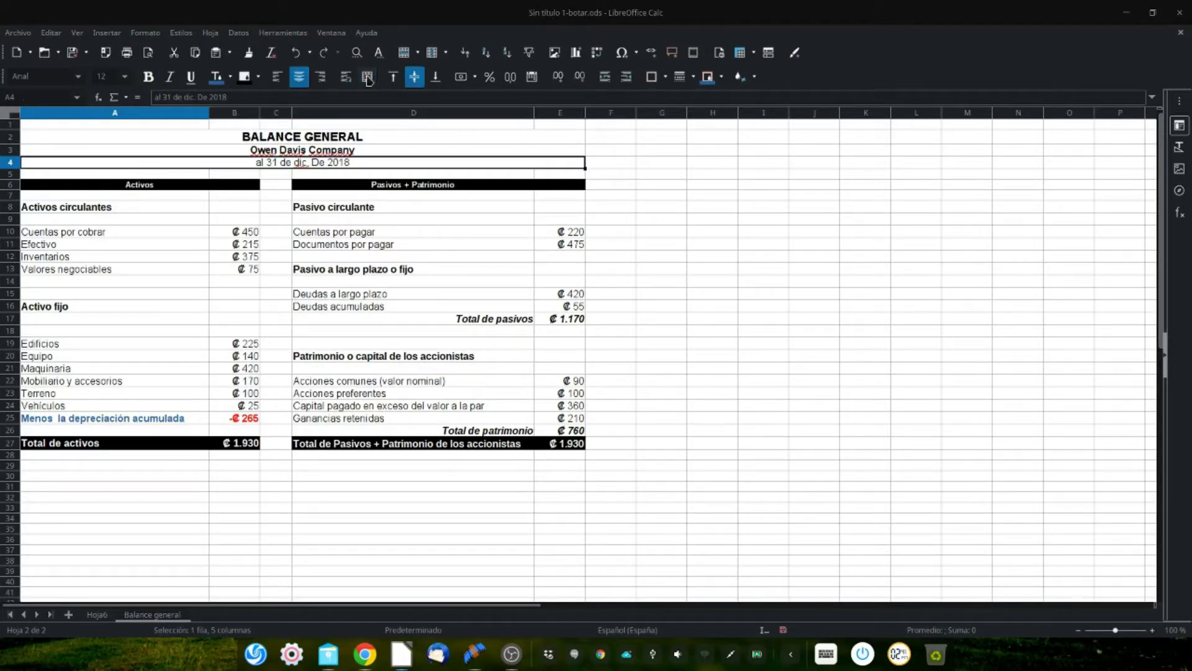
left_click(149, 79)
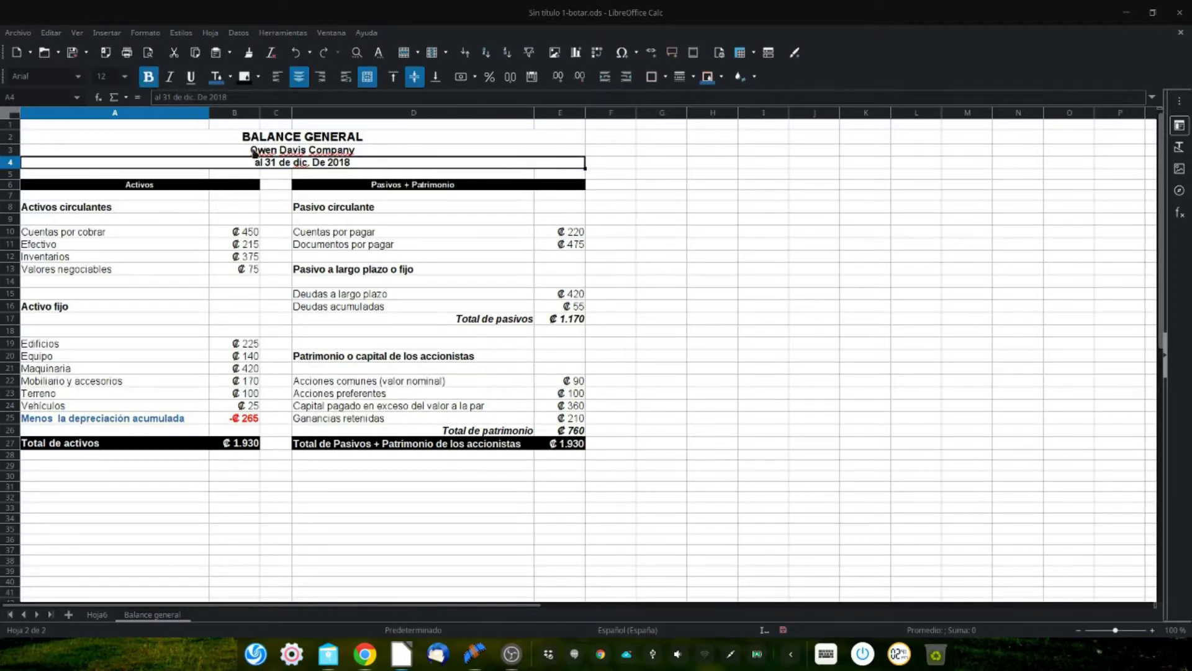
left_click(628, 242)
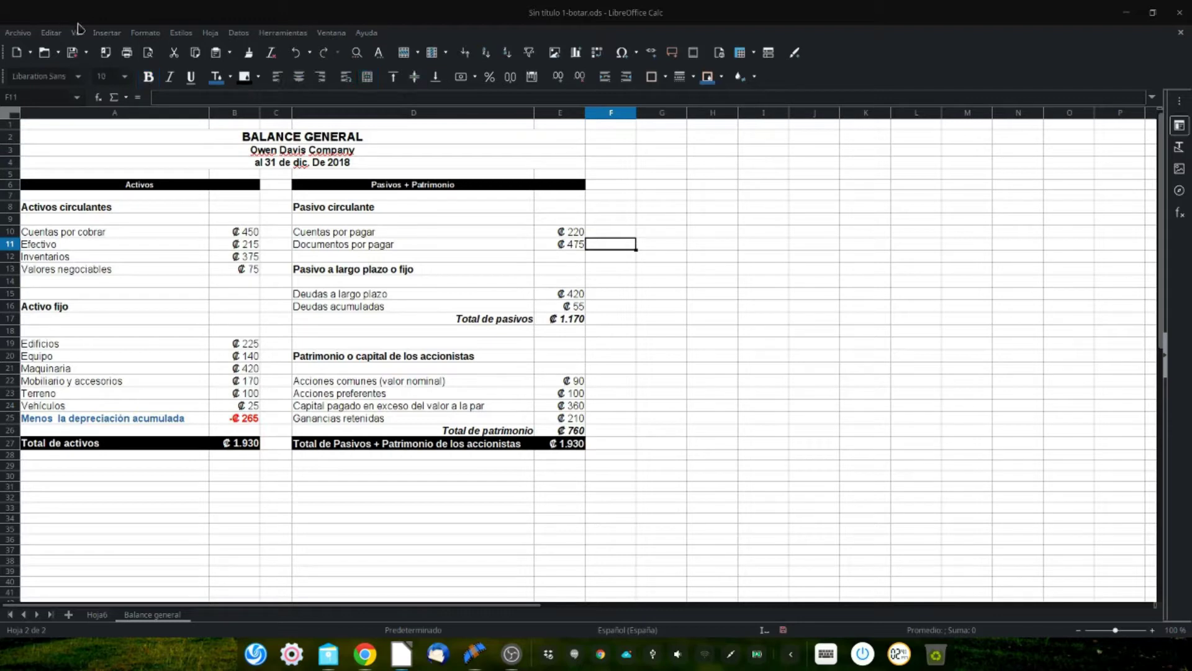
- Hide the gridlines on the Balance general sheet
left_click(77, 33)
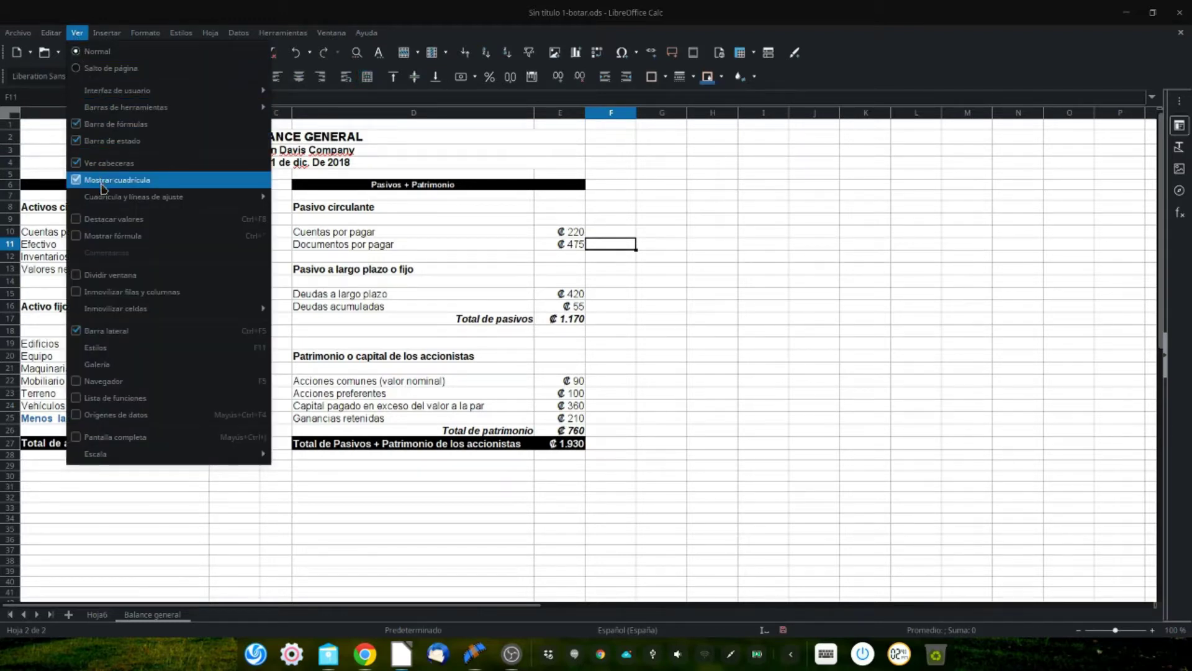
mouse_move(105, 201)
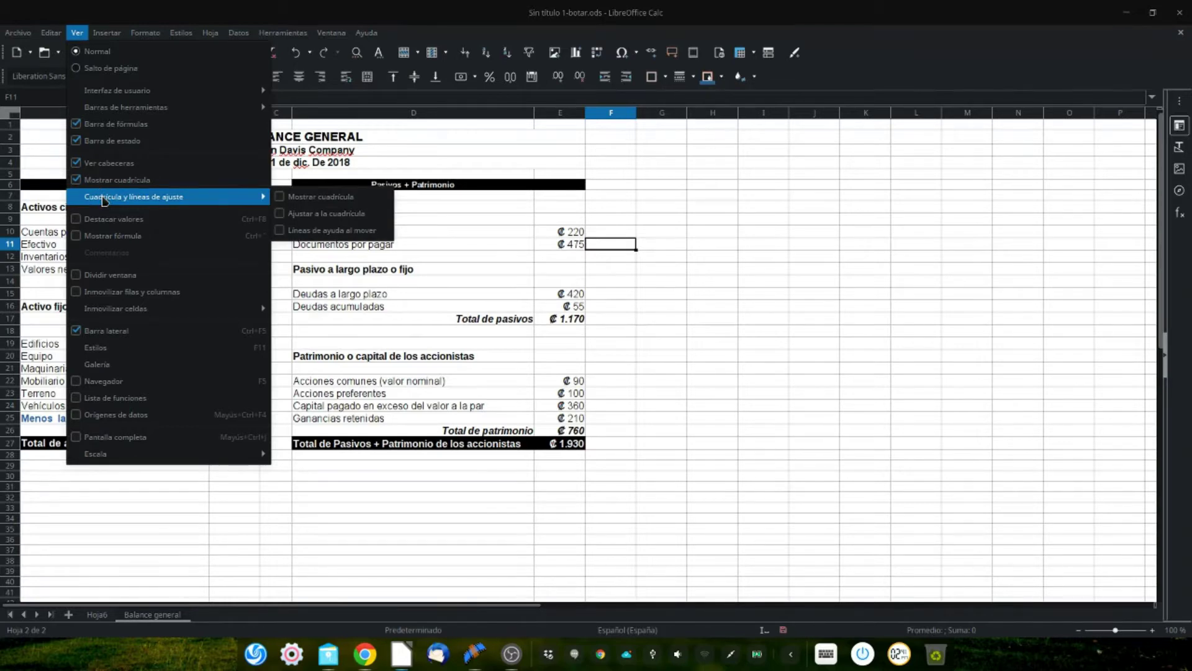
left_click(112, 180)
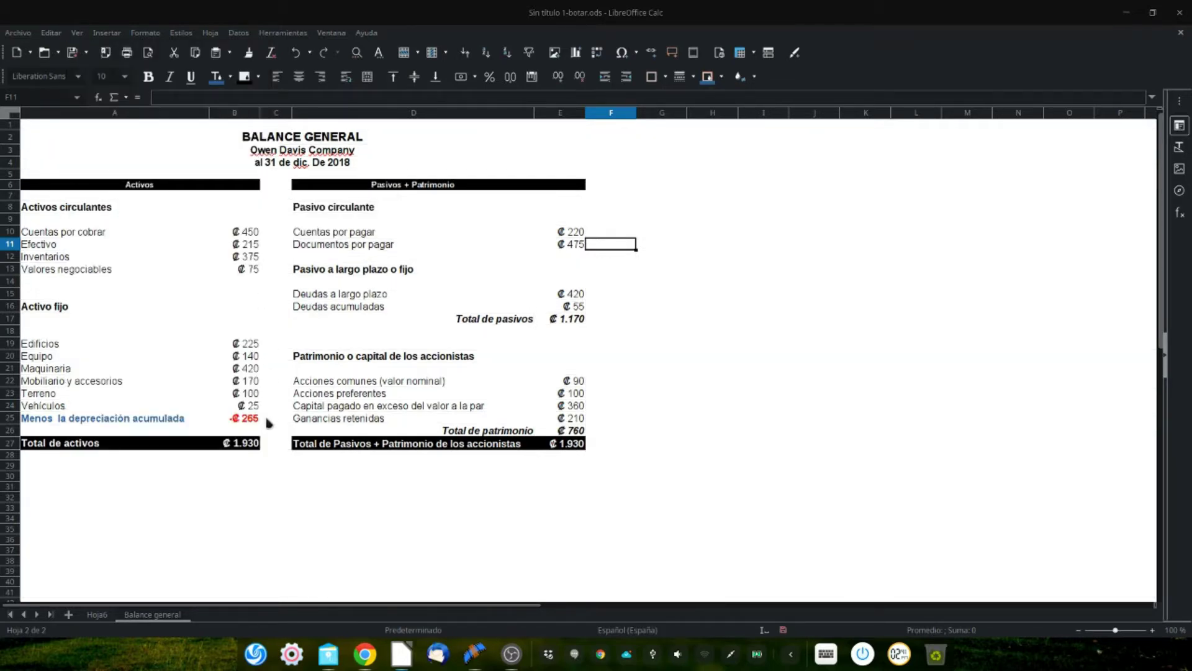
- Move the Patrimonio o capital de los accionistas block from D20:E26 up one row to D19:E25
left_click(315, 343)
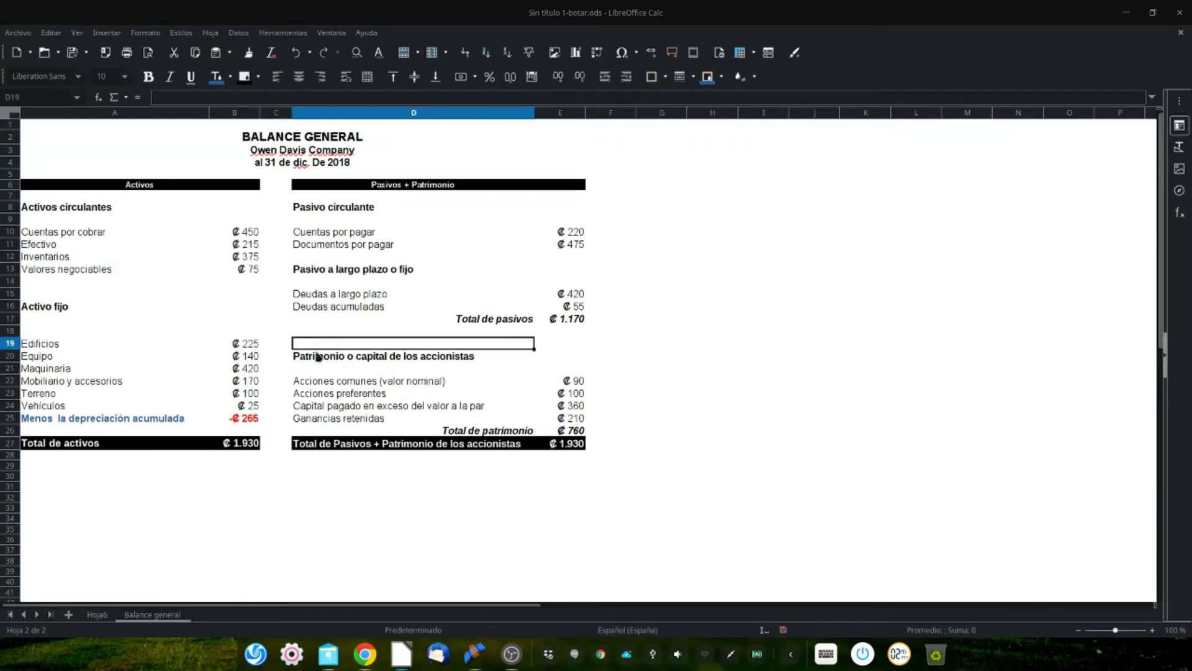
left_click_drag(317, 355, 567, 429)
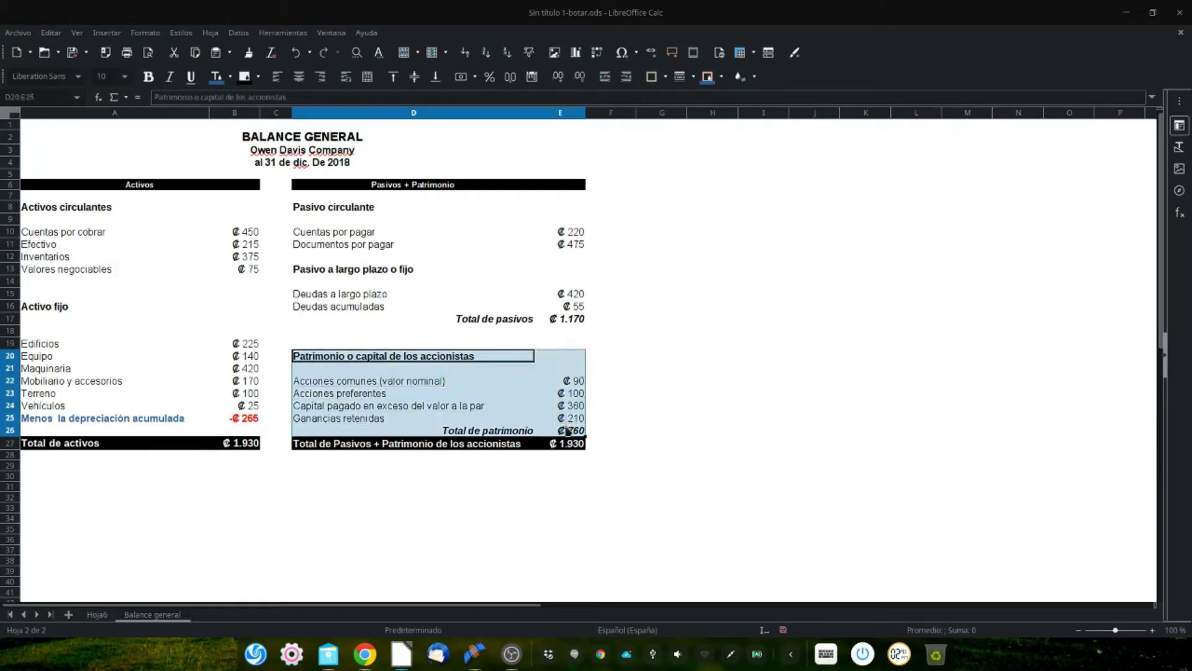
key("ctrl+x")
left_click(385, 348)
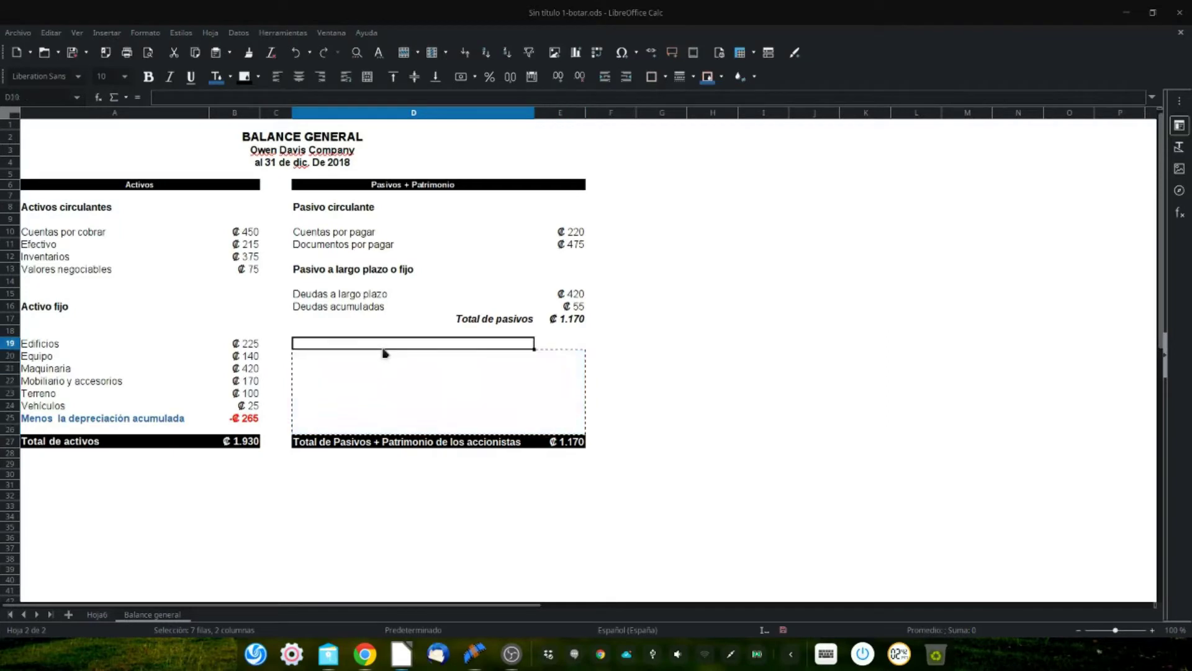
key("ctrl+v")
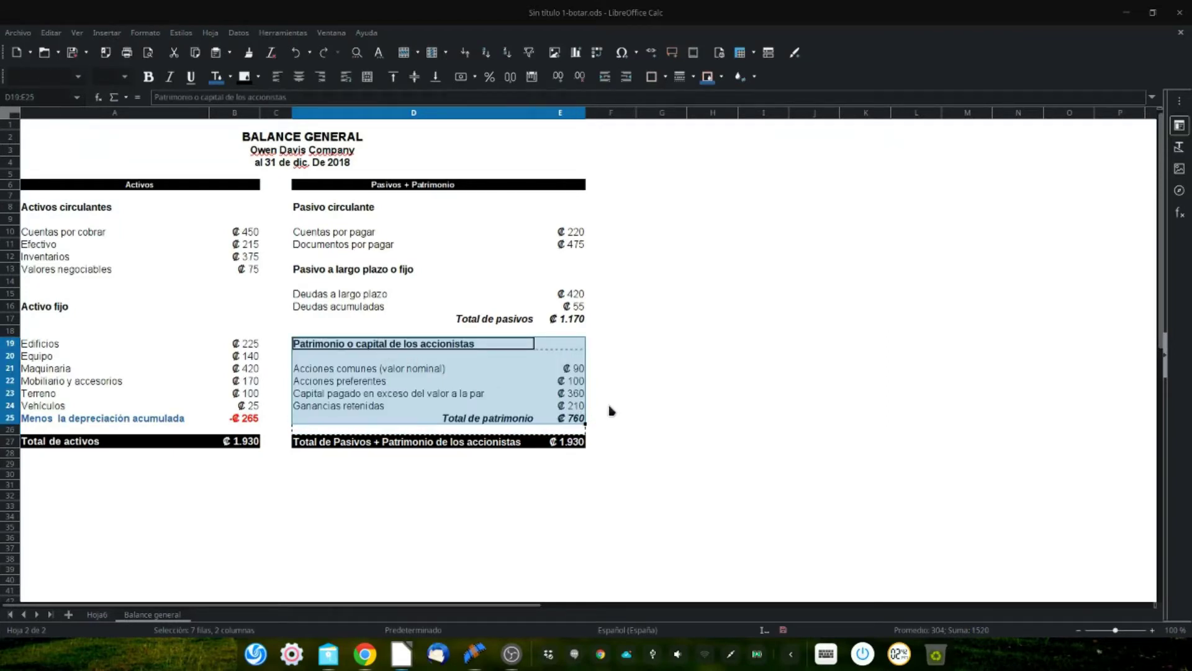
left_click(612, 410)
left_click(849, 421)
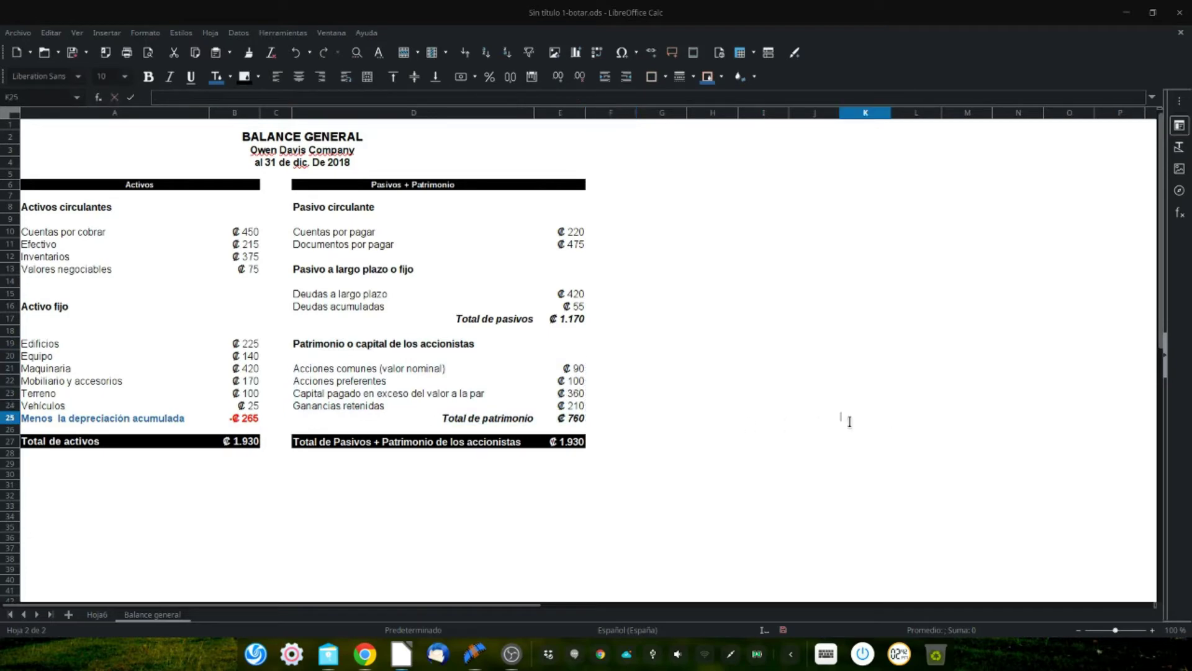